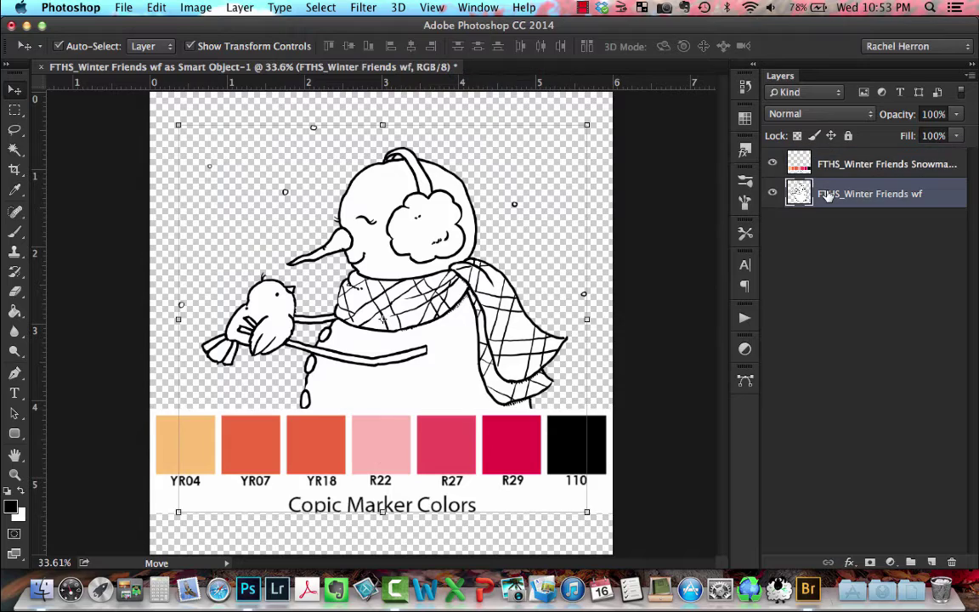
- Select the snowman's carrot nose on the line-art layer with the Magic Wand and sample the YR04 swatch as the foreground colour
left_click(15, 151)
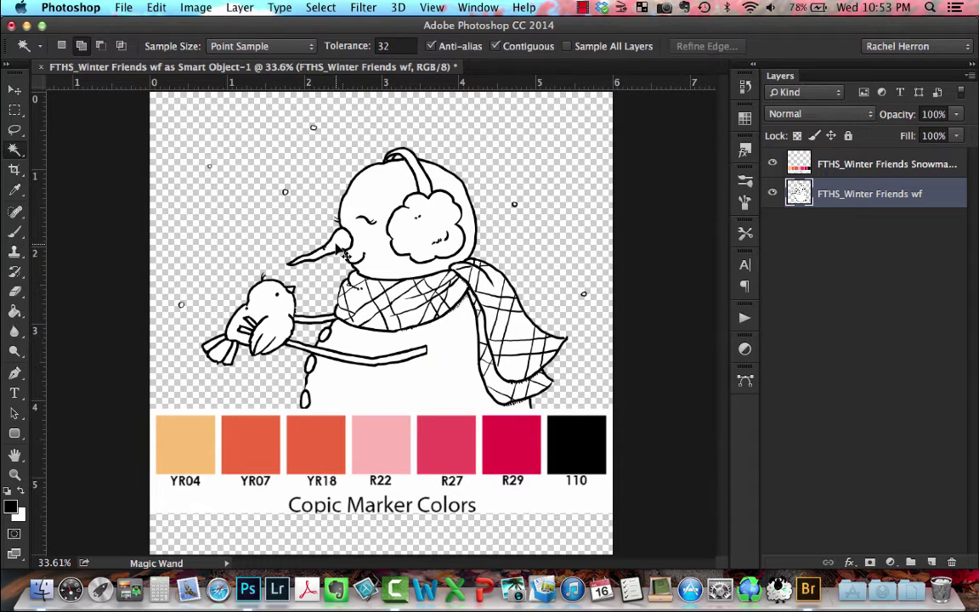
key("super+equal")
left_click(317, 205)
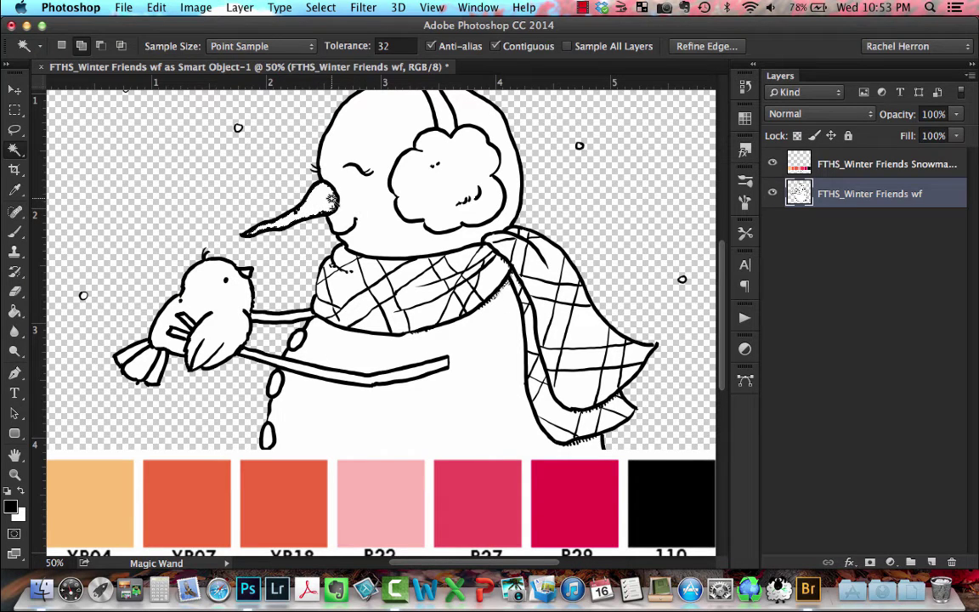
left_click(15, 192)
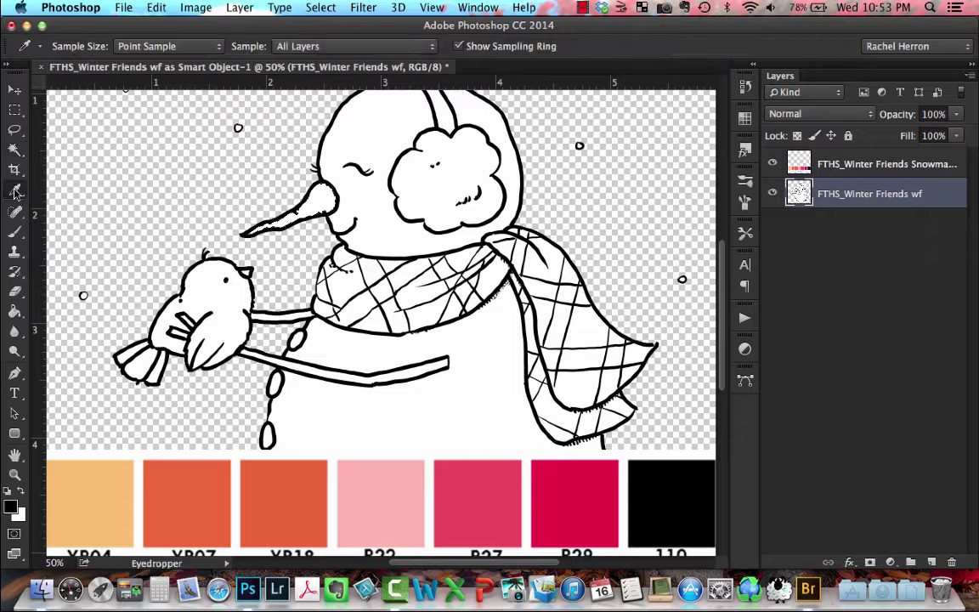
left_click(91, 455)
scroll(91, 450, "down", 3)
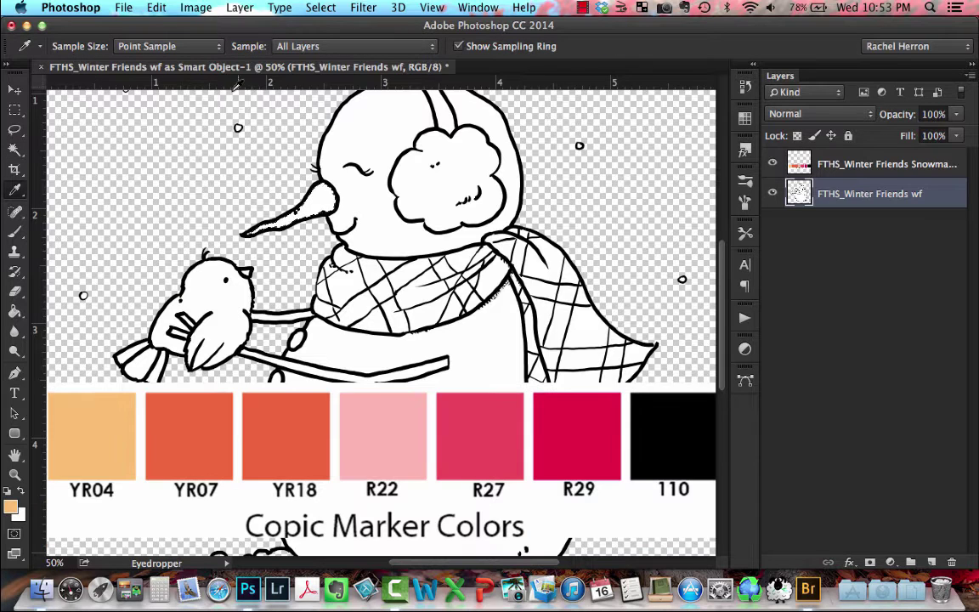
- Create a Solid Color fill layer named Nose from the selection, using the sampled YR04 colour
left_click(237, 8)
mouse_move(316, 144)
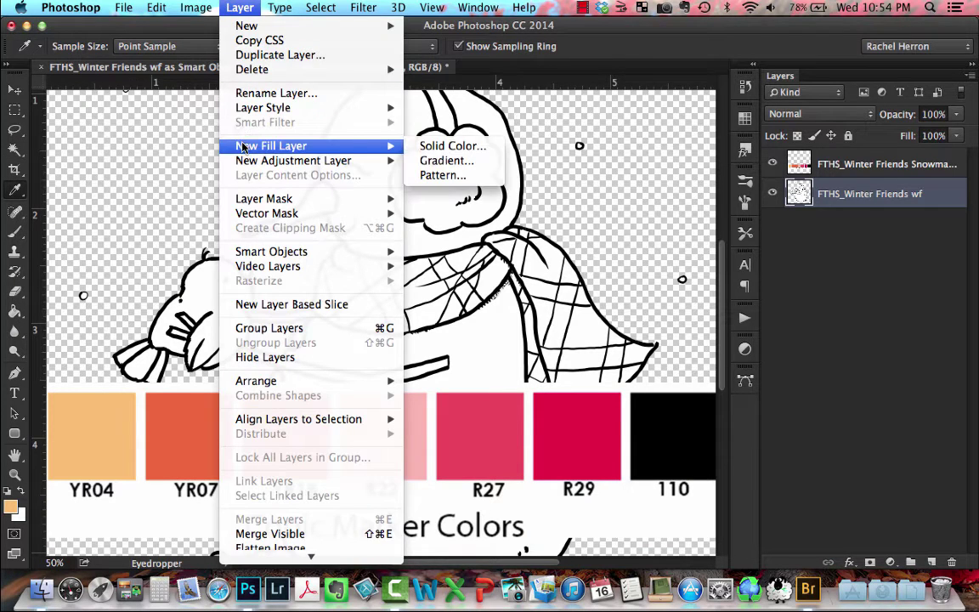
left_click(429, 148)
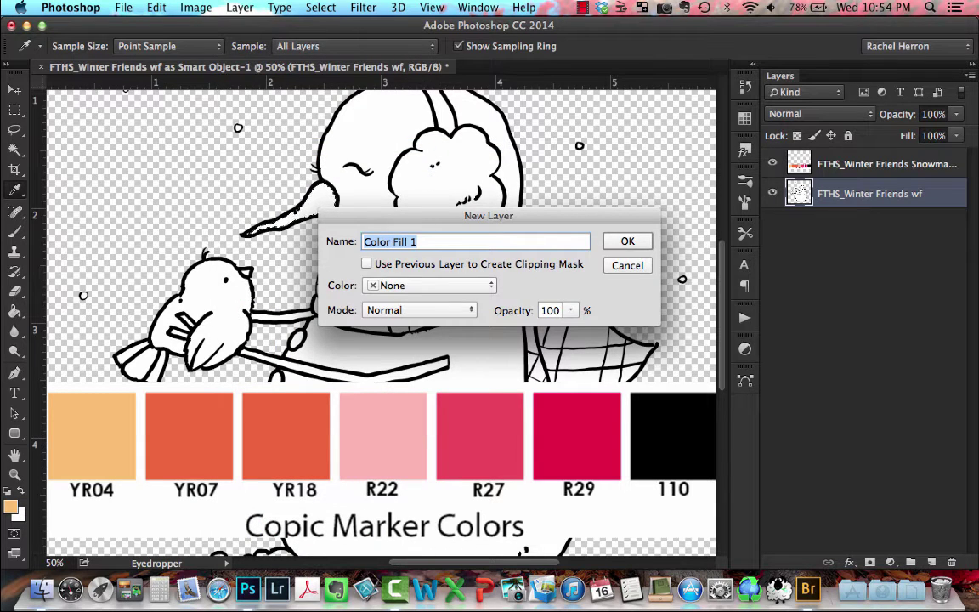
type("None")
key("Return")
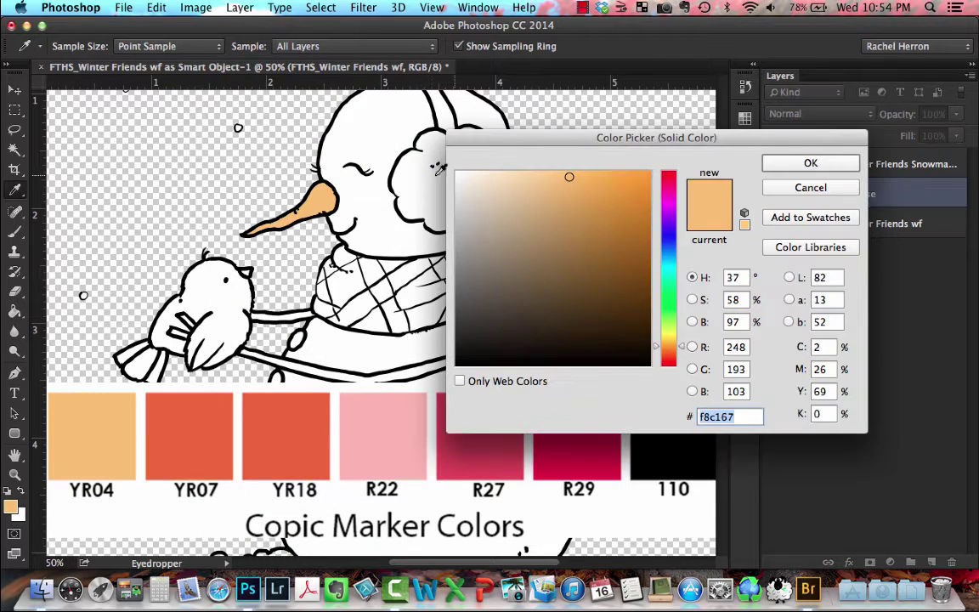
left_click(782, 167)
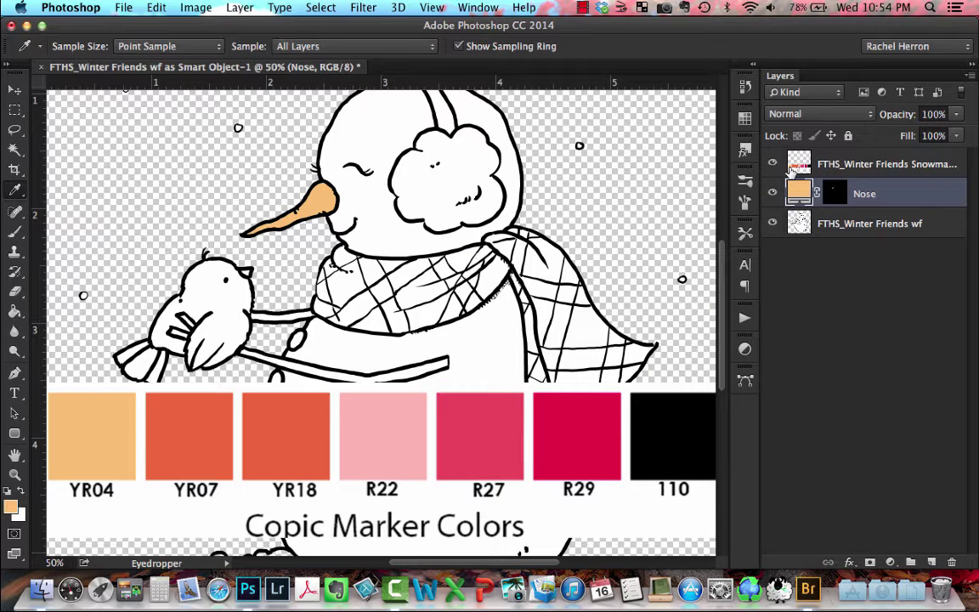
- Add an Inner Glow to the Nose layer using the YR07 swatch colour, with Center as source and size 200 px
right_click(866, 195)
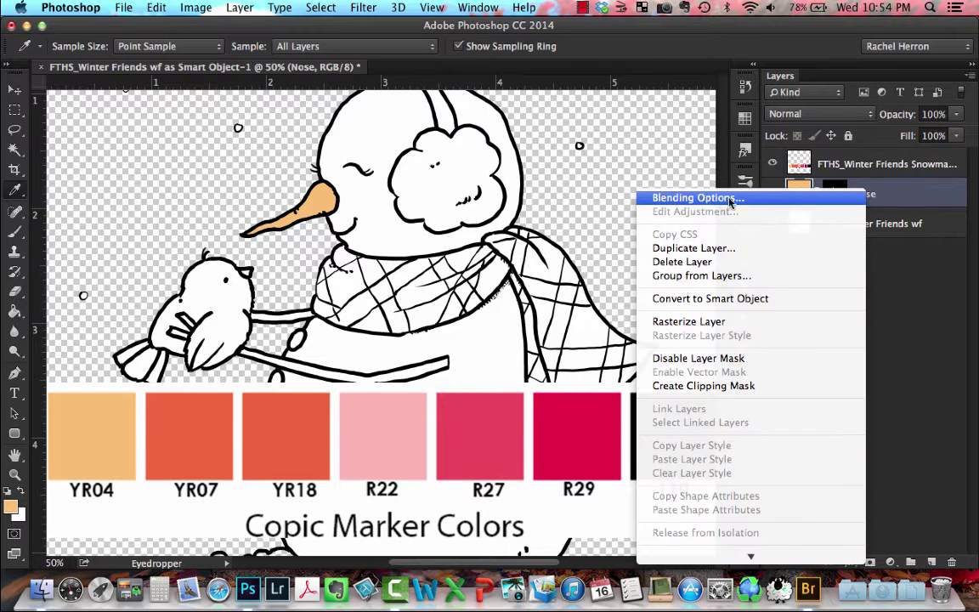
left_click(699, 198)
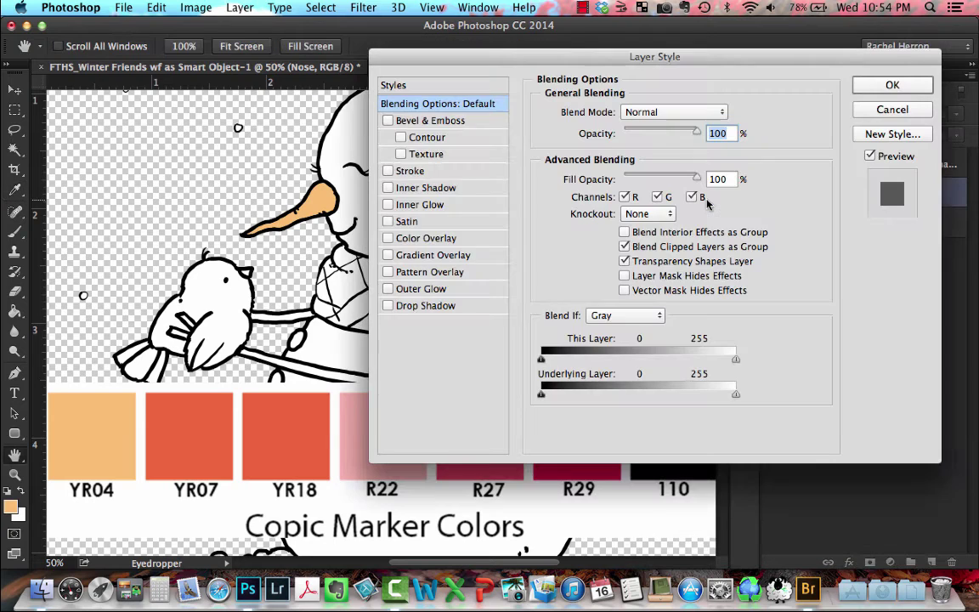
left_click_drag(554, 56, 609, 57)
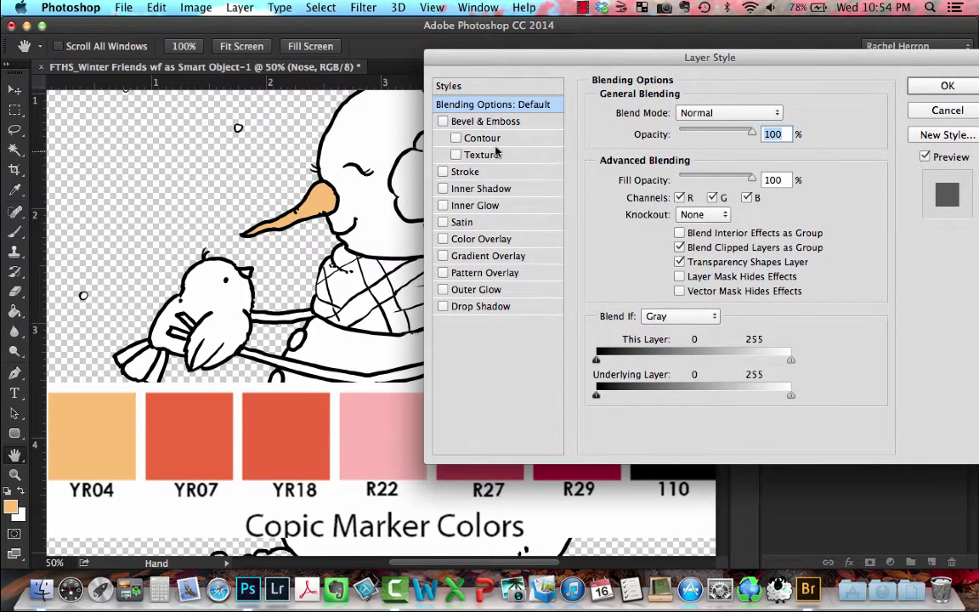
left_click(476, 206)
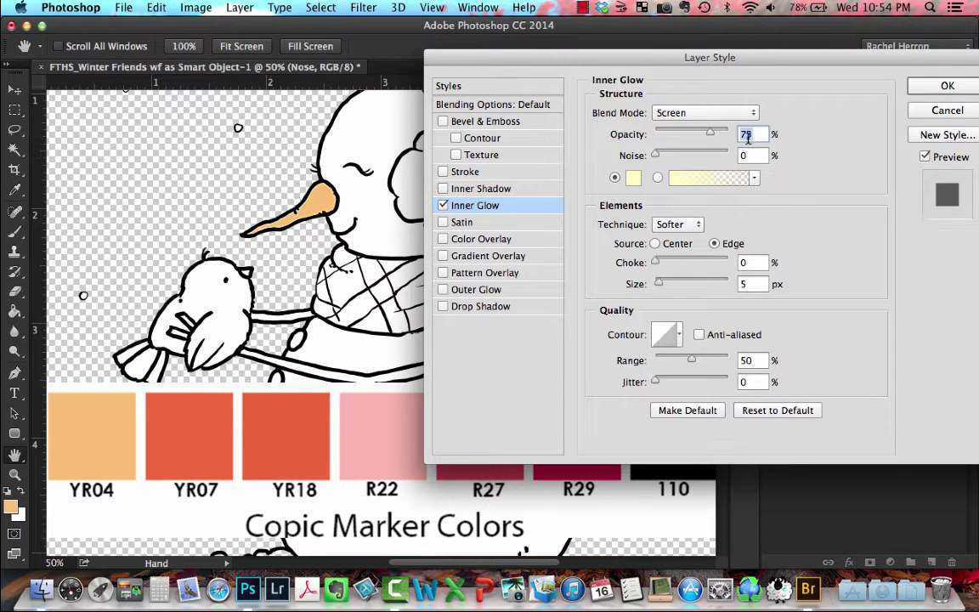
left_click(633, 177)
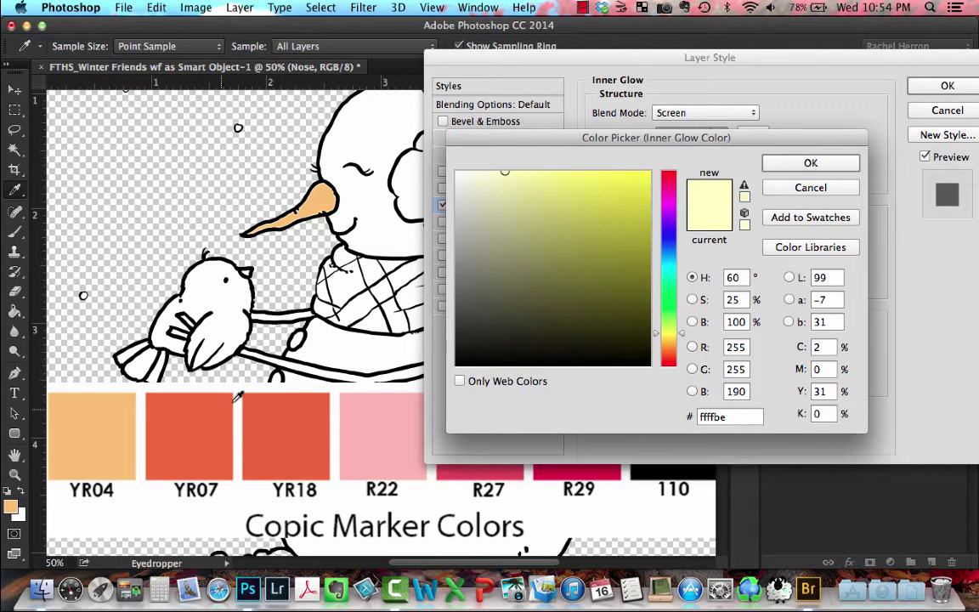
left_click(208, 412)
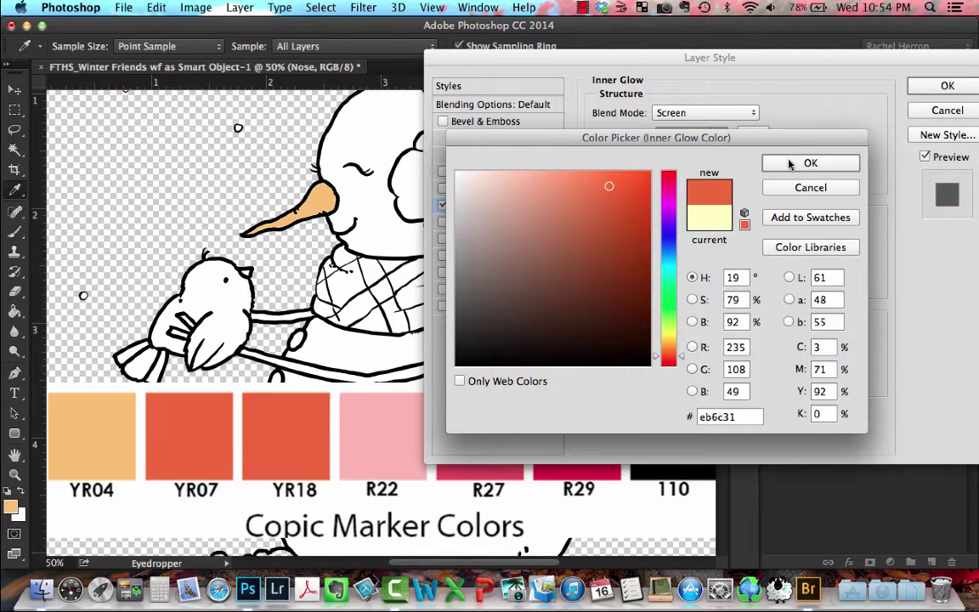
left_click(790, 164)
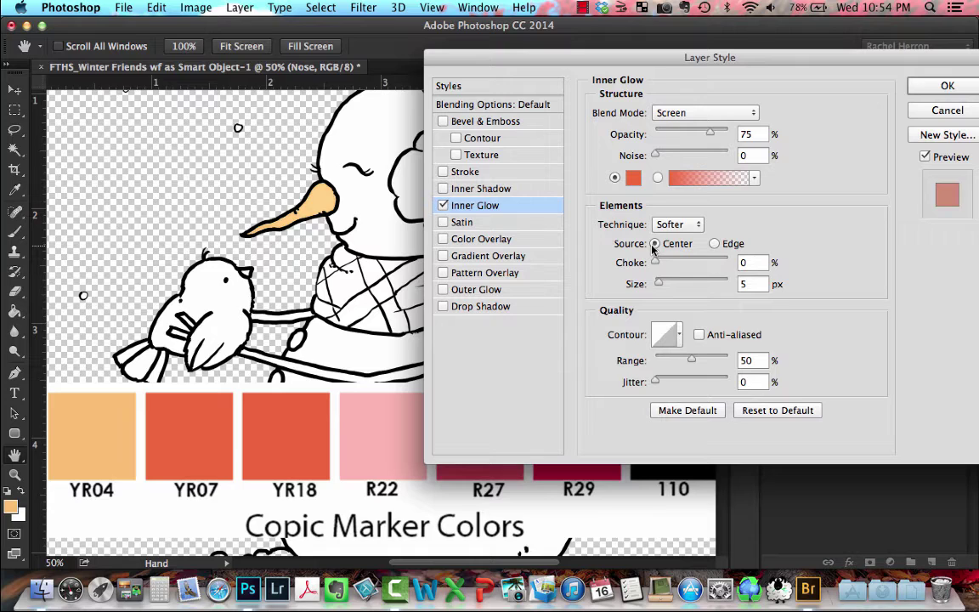
left_click_drag(753, 285, 730, 286)
type("200")
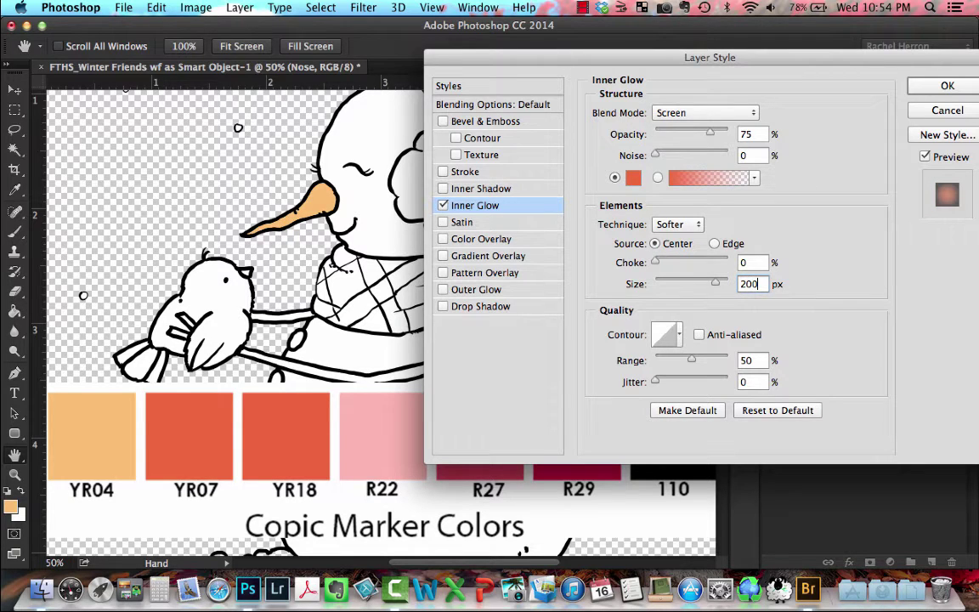
- Add an Inner Shadow to the Nose layer with Linear Burn blending, the YR18 swatch colour and size 75 px, and apply the layer style
left_click(491, 189)
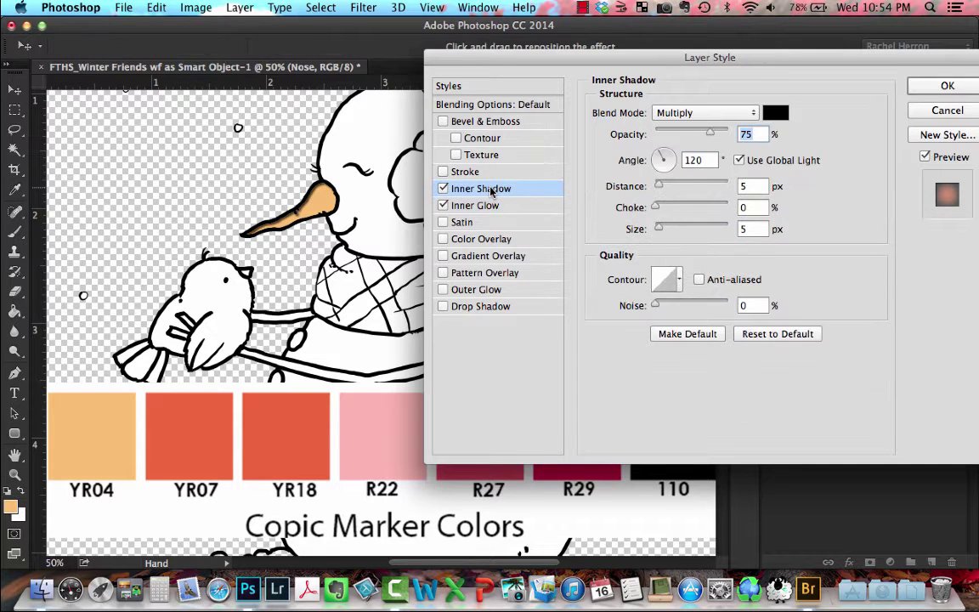
left_click(680, 115)
left_click(682, 138)
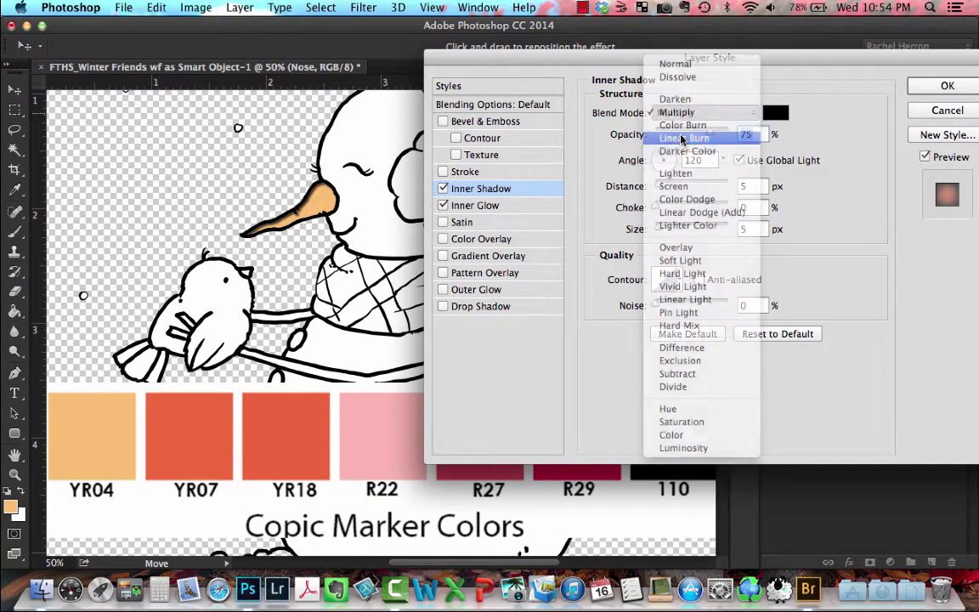
left_click(777, 117)
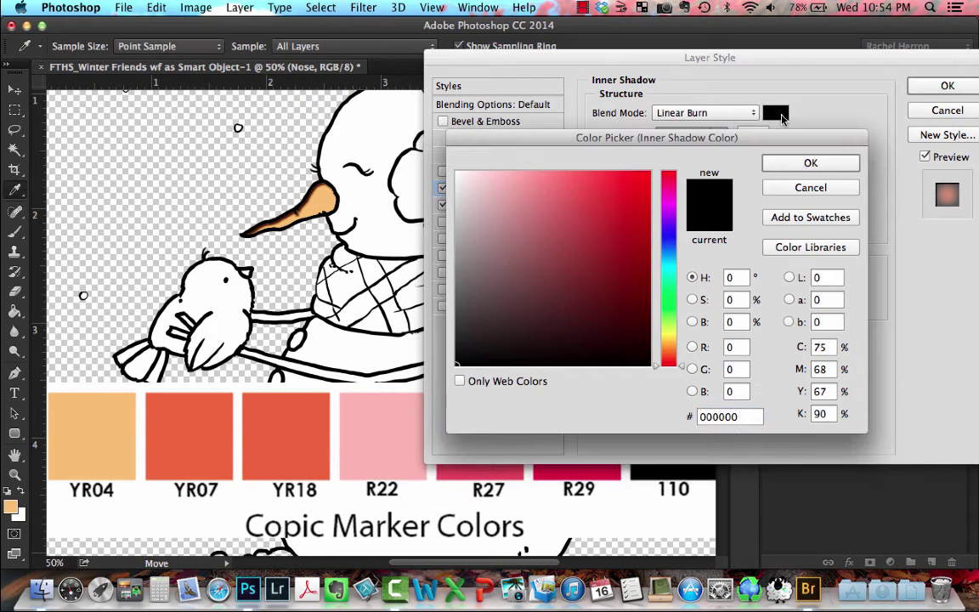
left_click(308, 417)
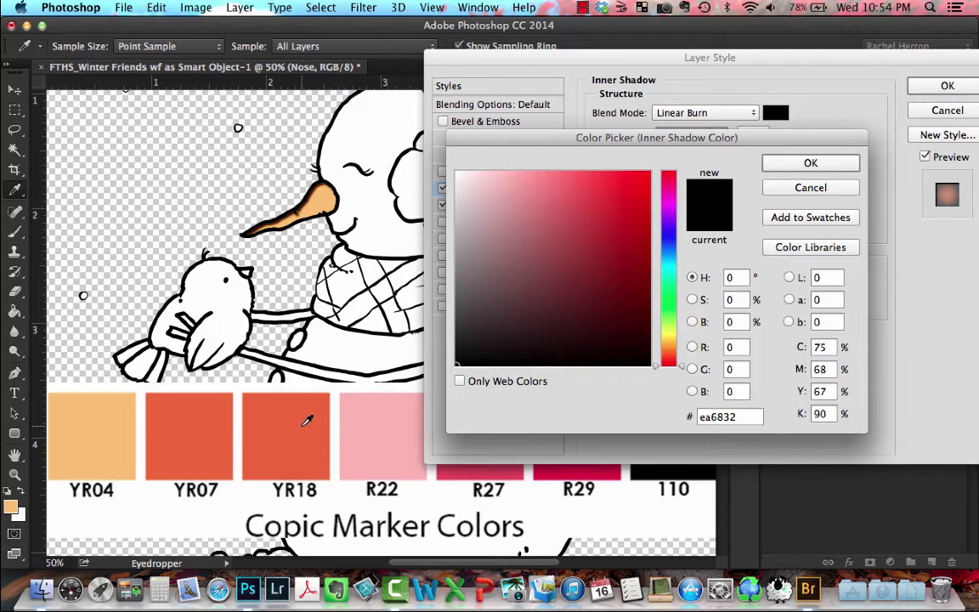
left_click(779, 165)
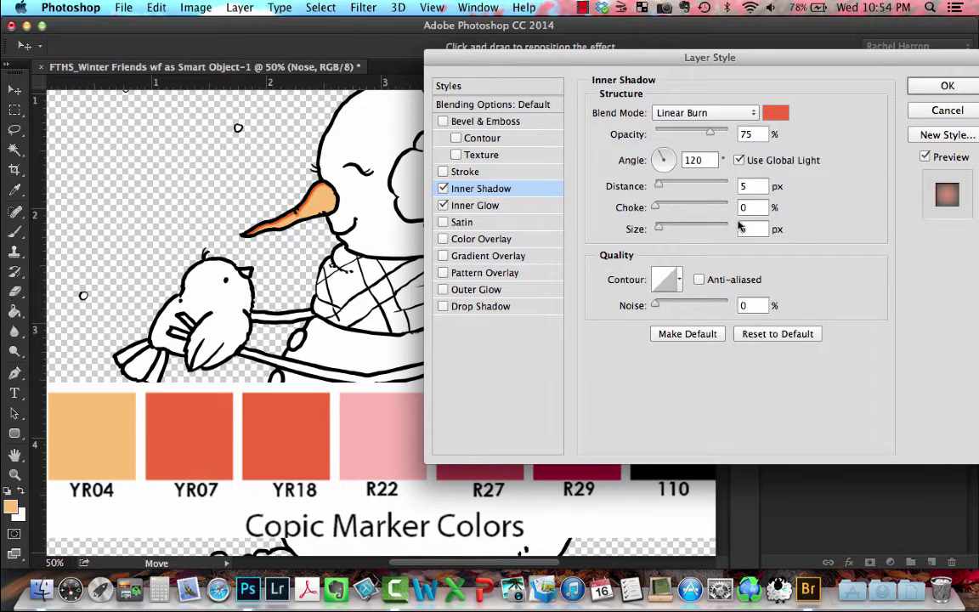
left_click(745, 229)
type("75")
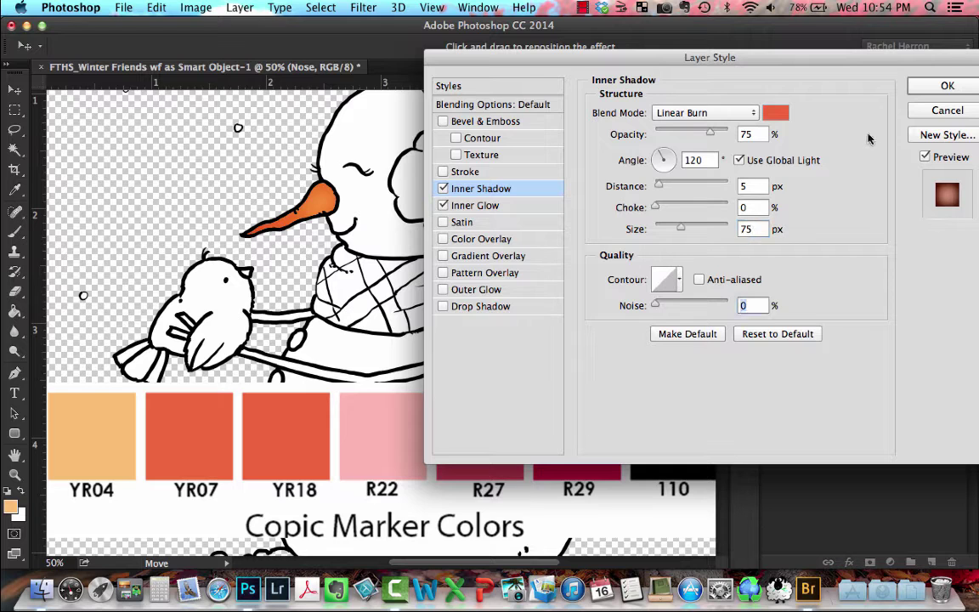
left_click(946, 85)
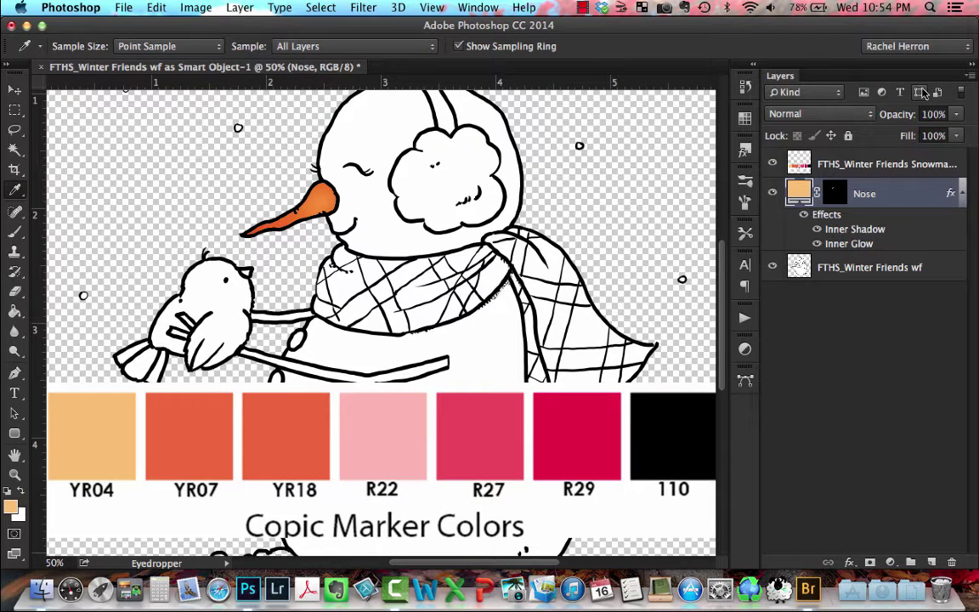
- Select the bird's body and tail on the line-art layer with the Magic Wand and sample the R22 swatch as the foreground colour
left_click(850, 268)
key("w")
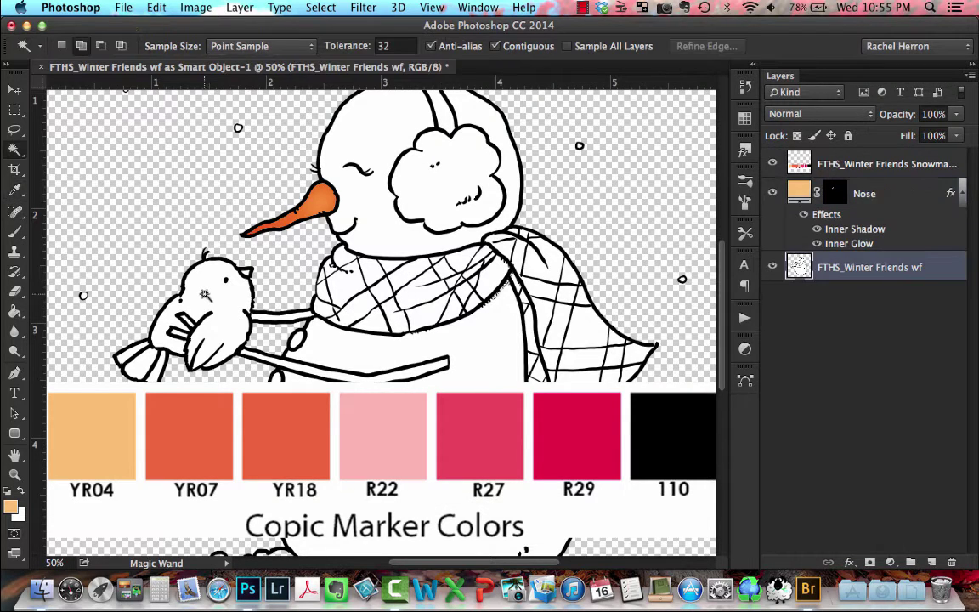
left_click(205, 295)
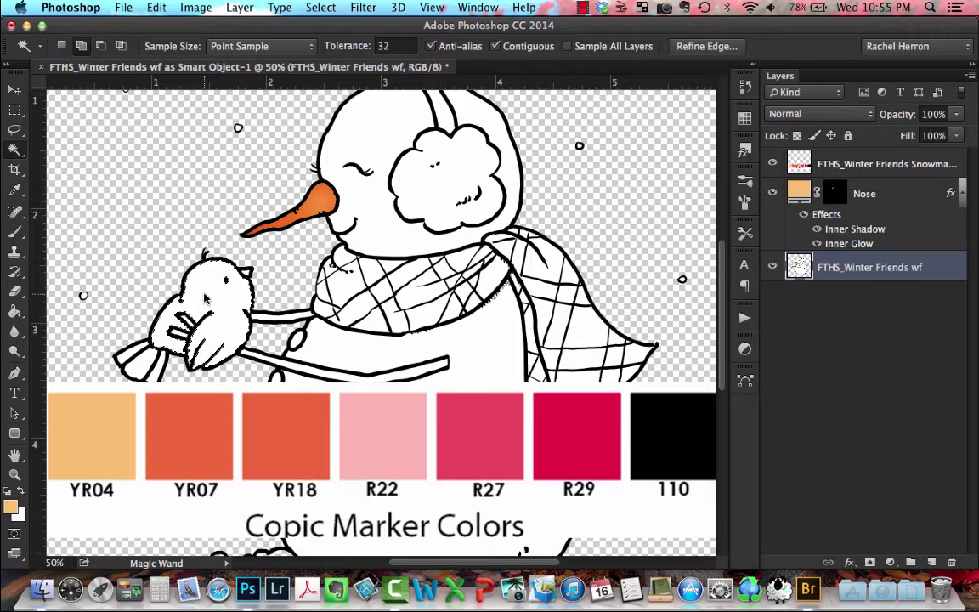
left_click(134, 357, "shift")
key("i")
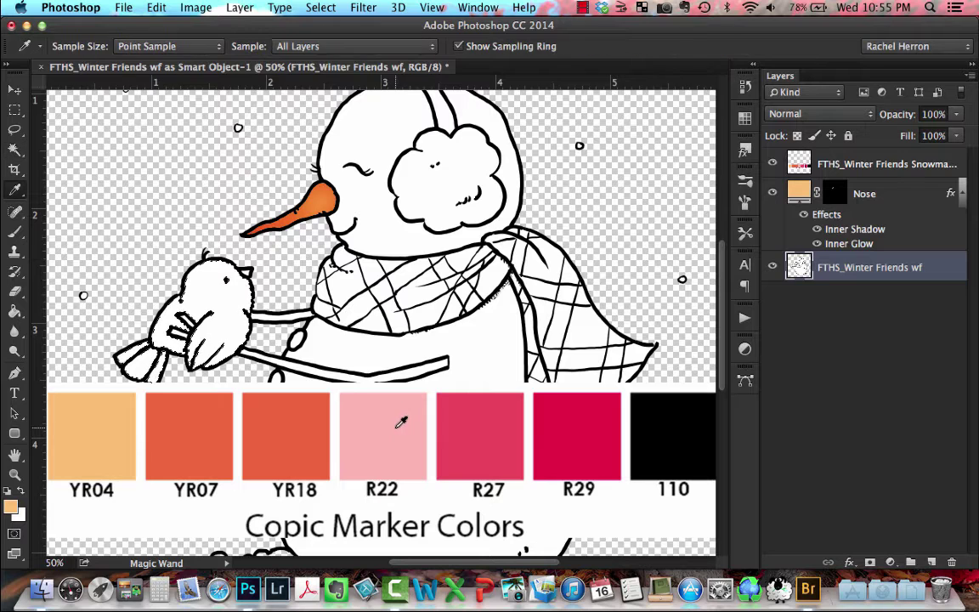
left_click(401, 423)
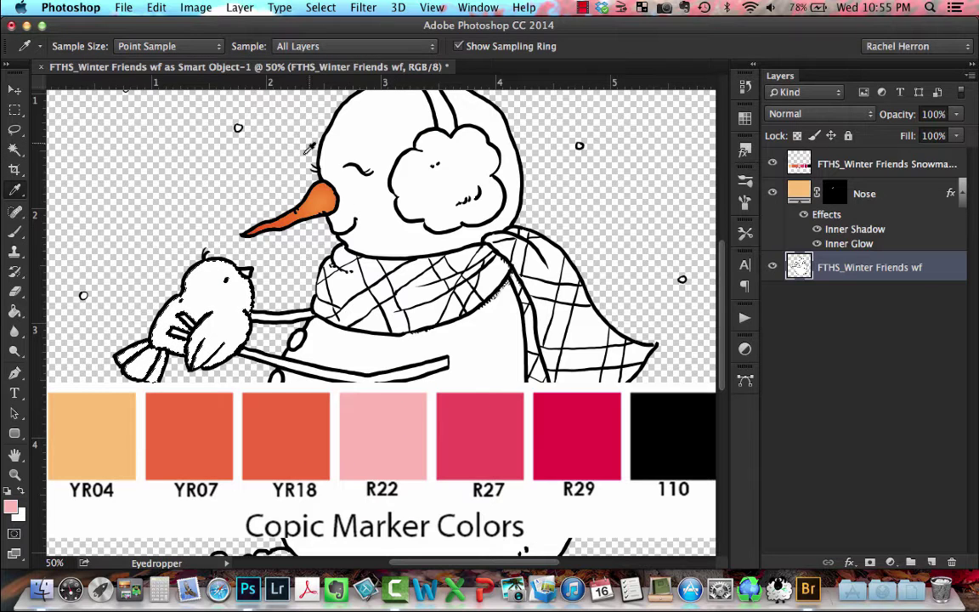
- Create a Solid Color fill layer named Bird from the selection, using the sampled R22 colour
left_click(240, 7)
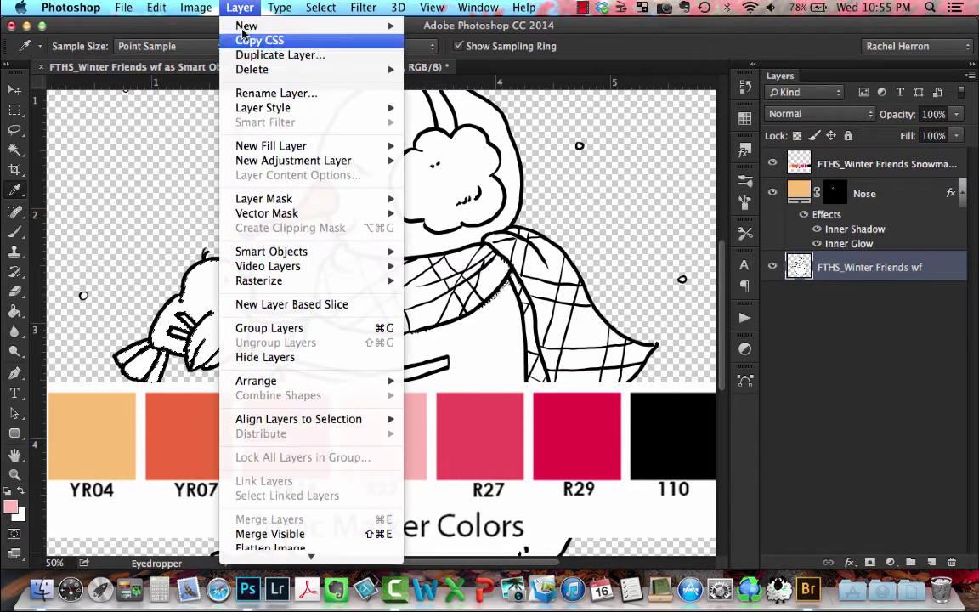
mouse_move(251, 148)
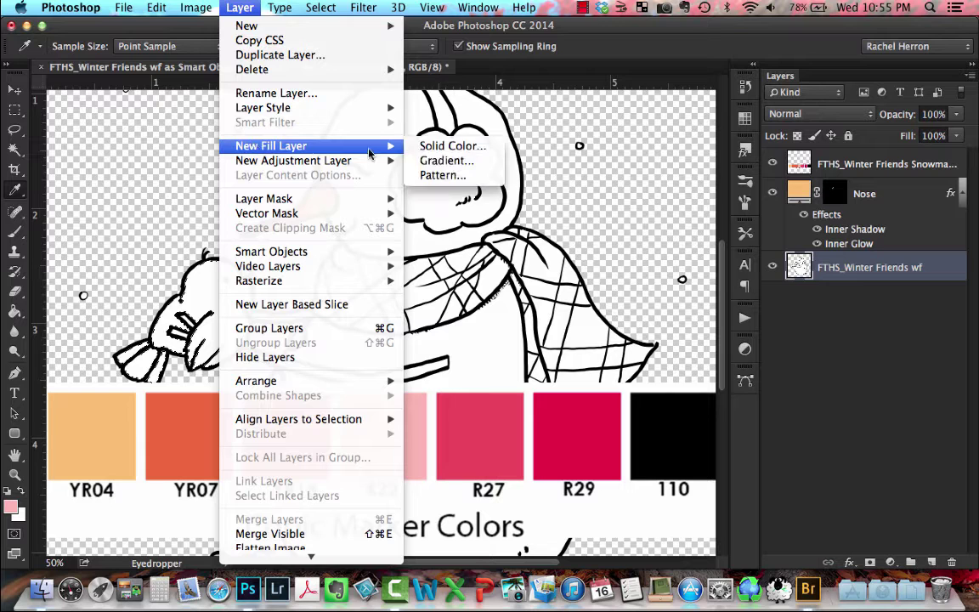
left_click(433, 148)
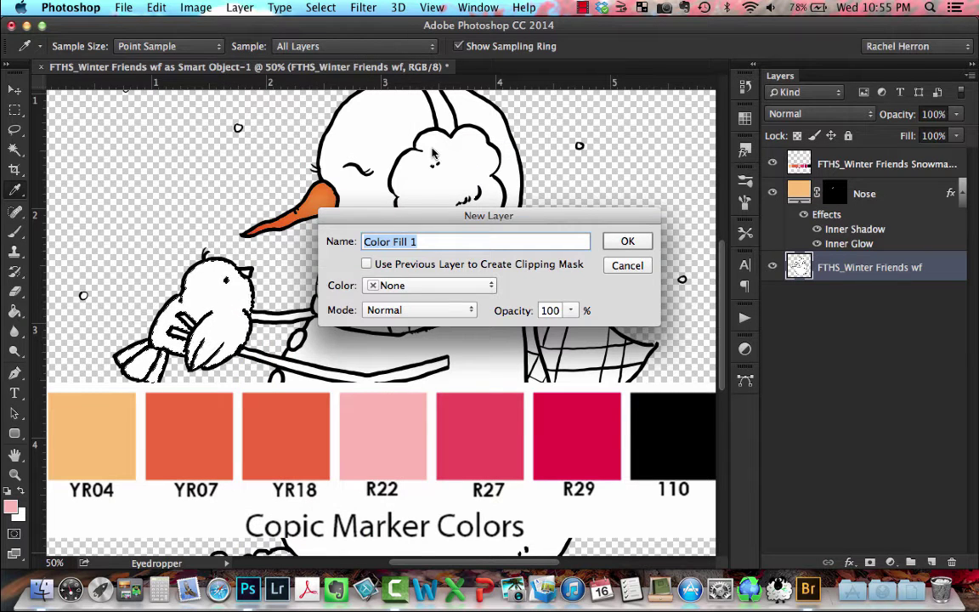
type("Bird")
key("Return")
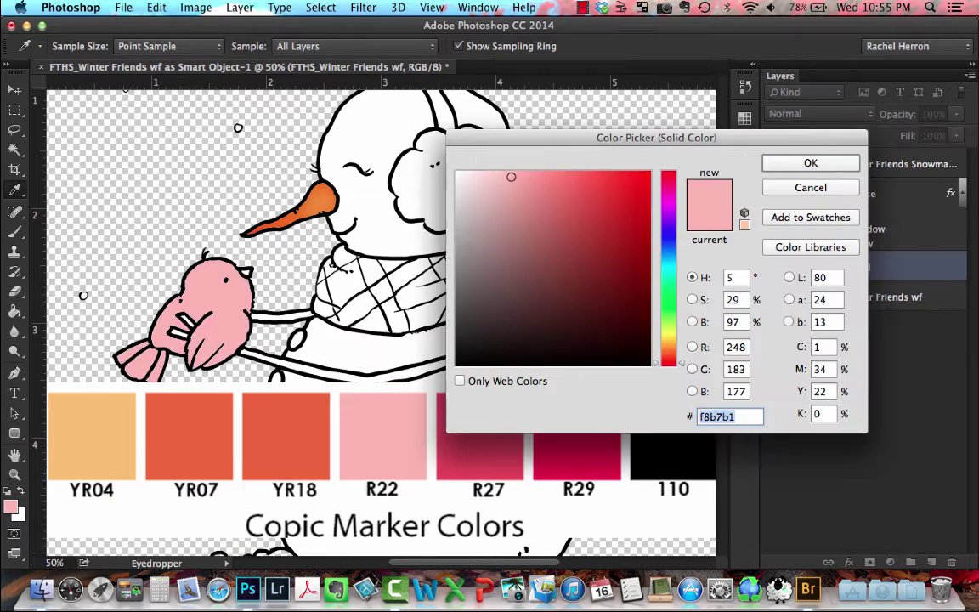
left_click(769, 162)
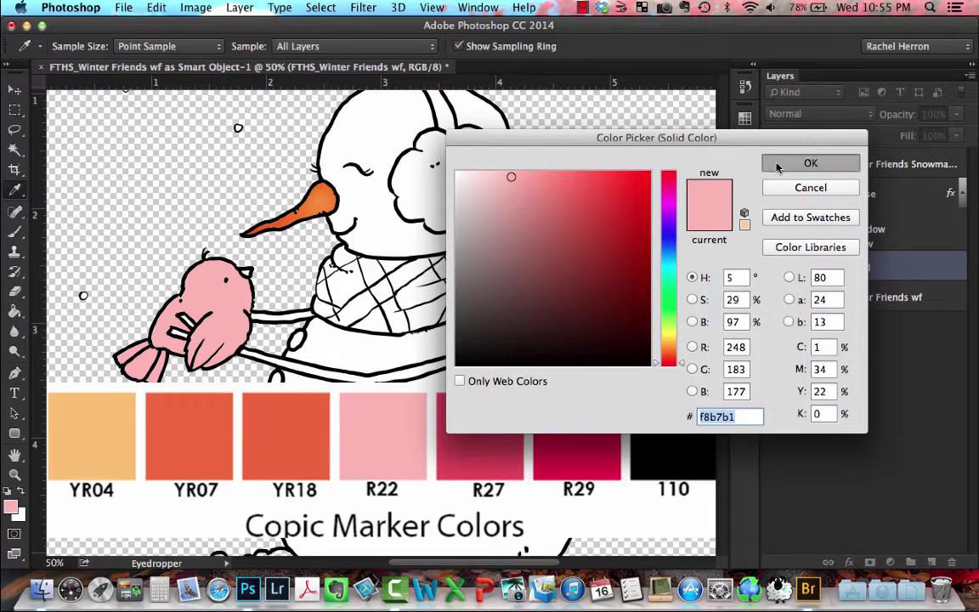
- Add an Inner Glow to the Bird layer using the R27 swatch colour, with Center as source and size 200 px
right_click(861, 269)
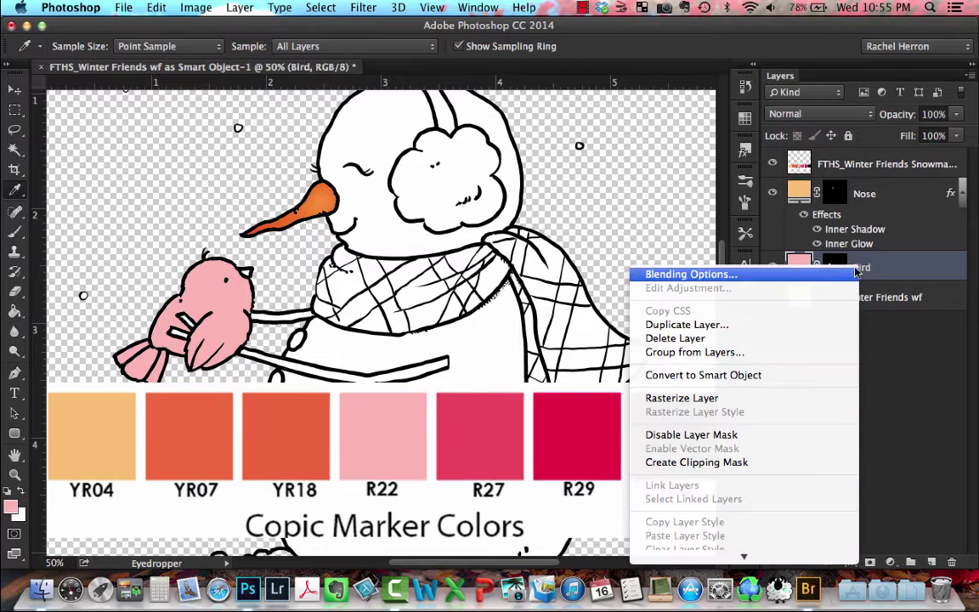
left_click(724, 276)
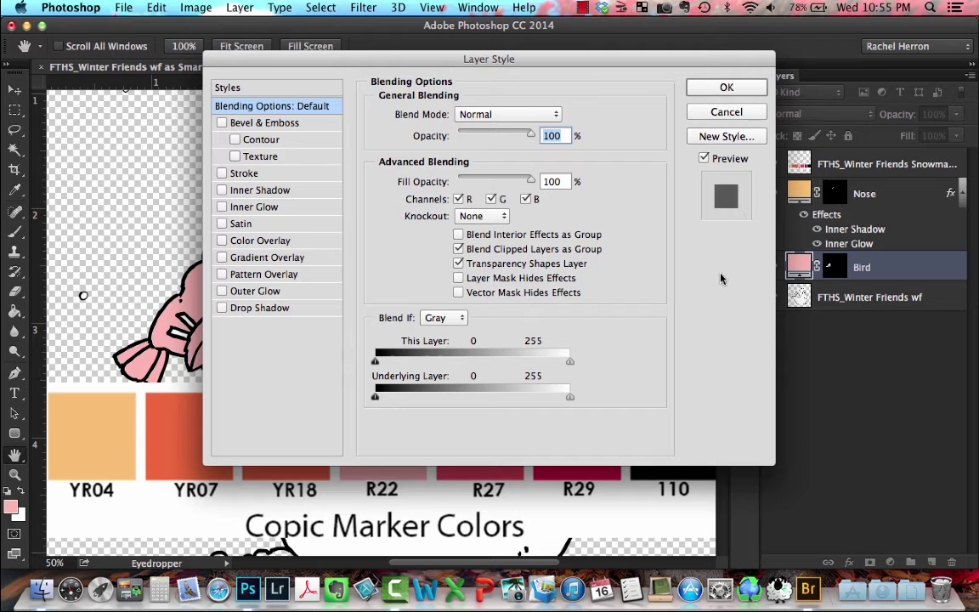
left_click_drag(423, 63, 477, 18)
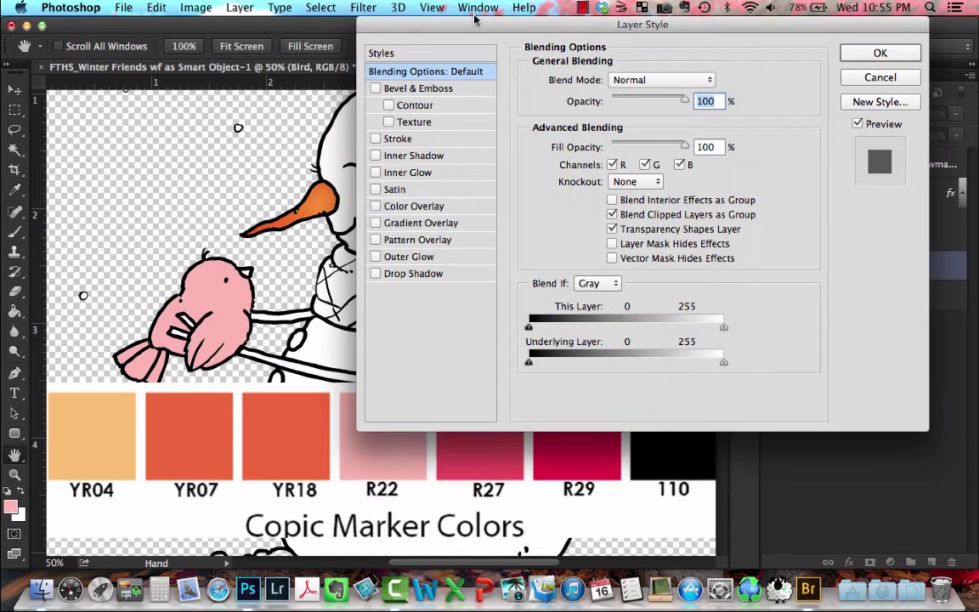
left_click(411, 173)
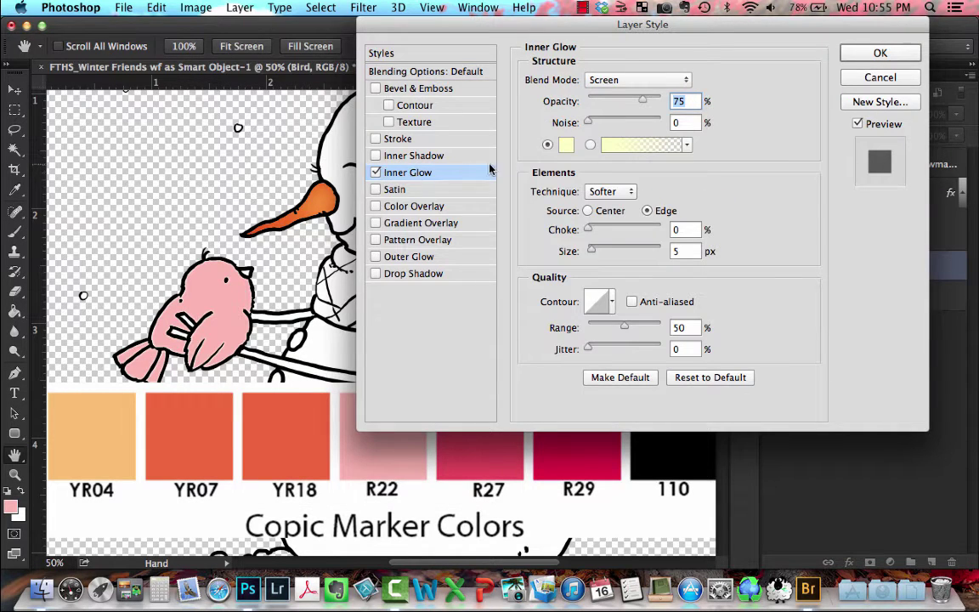
left_click(566, 145)
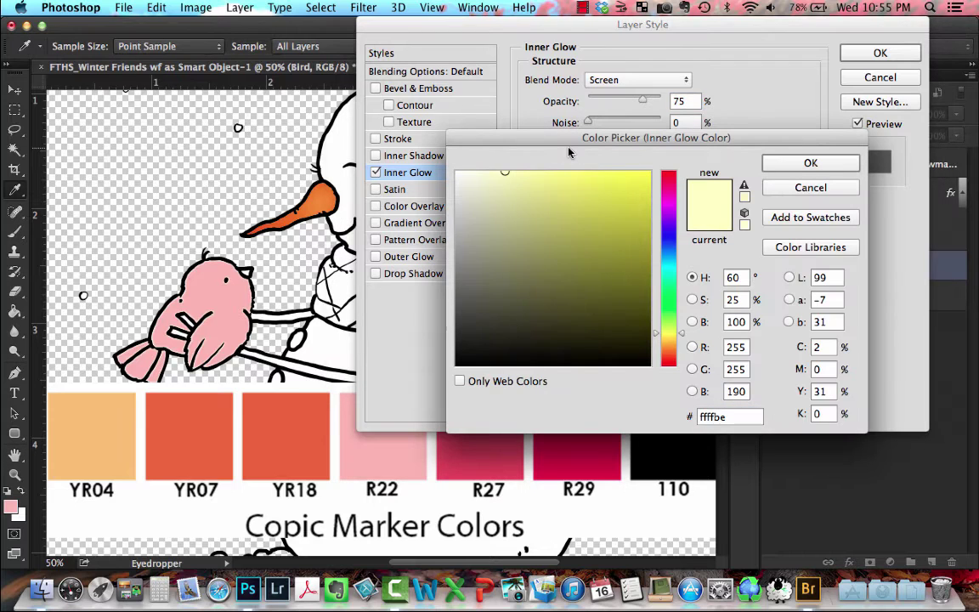
left_click(495, 446)
left_click(790, 164)
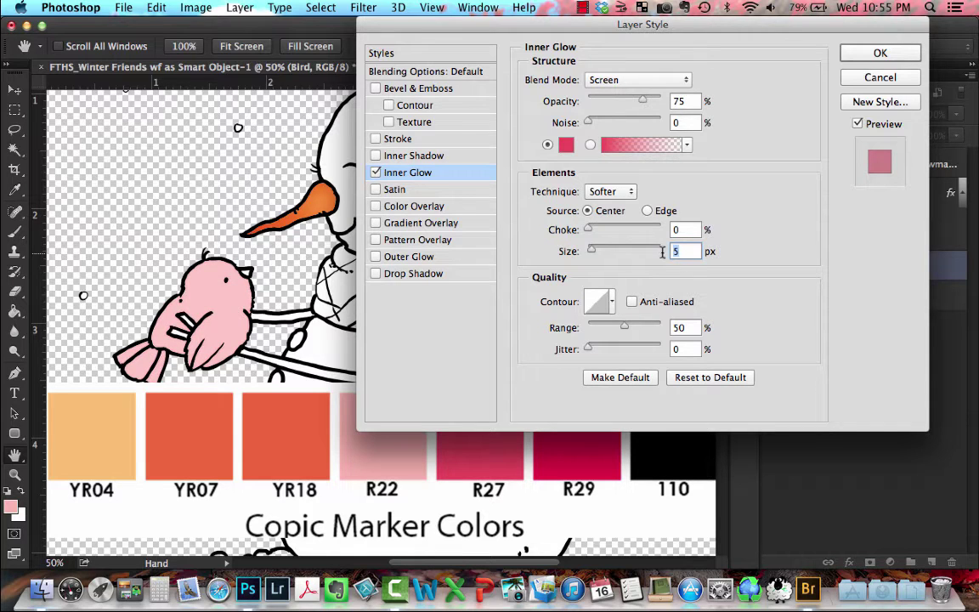
type("200")
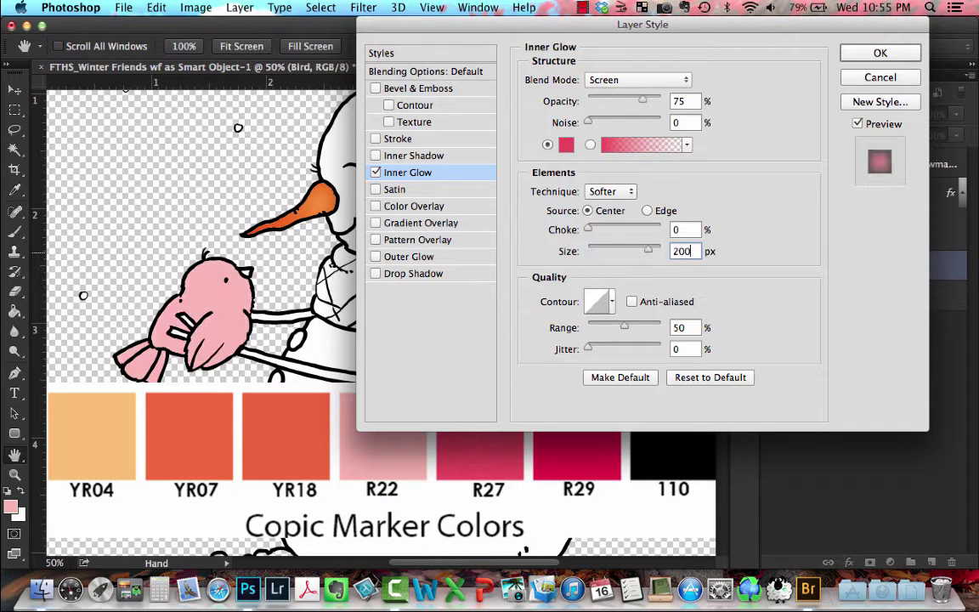
- Add an Inner Shadow to the Bird layer with Linear Burn blending, the R29 swatch colour and size 75 px
left_click(416, 156)
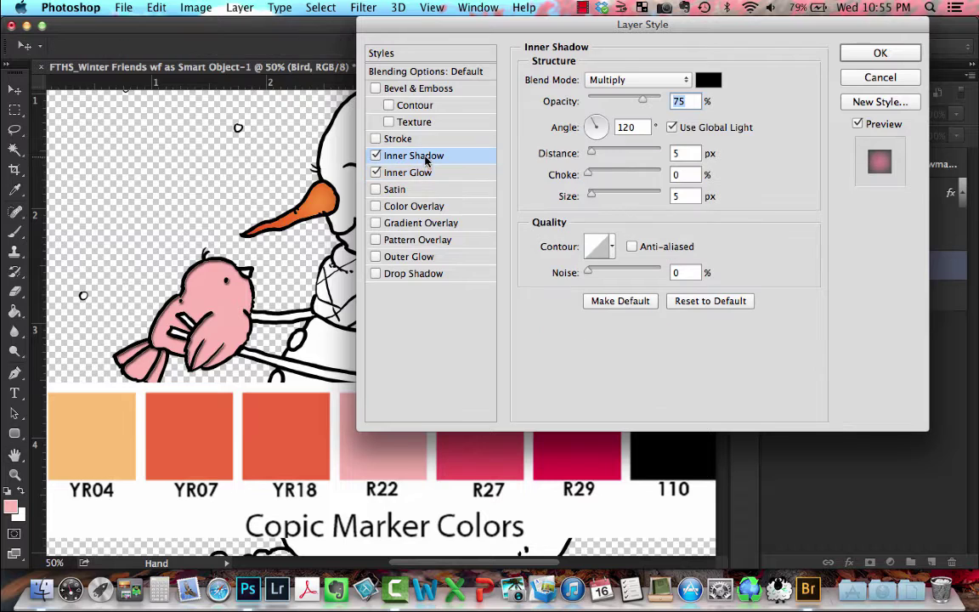
left_click(634, 80)
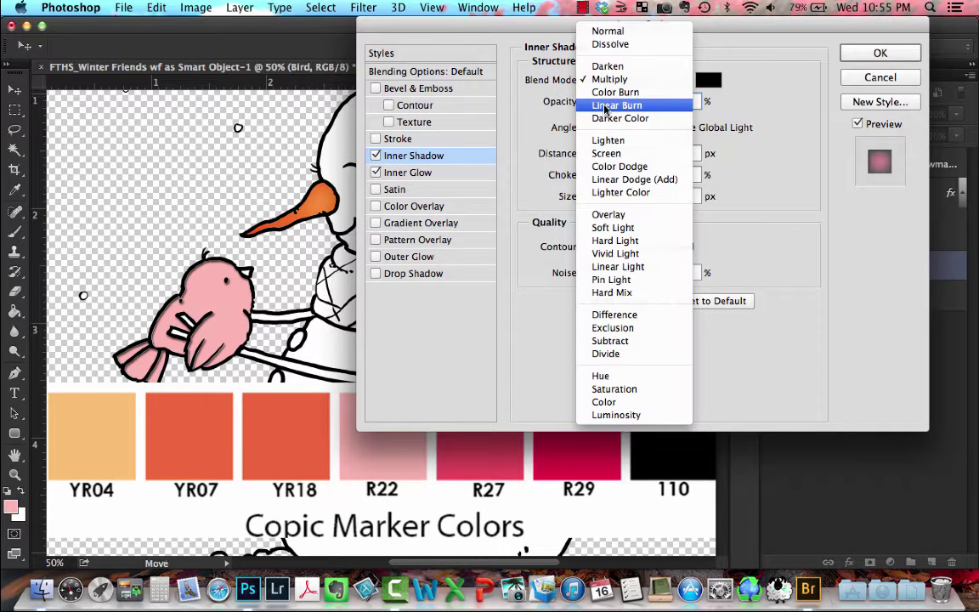
left_click(657, 101)
left_click(708, 80)
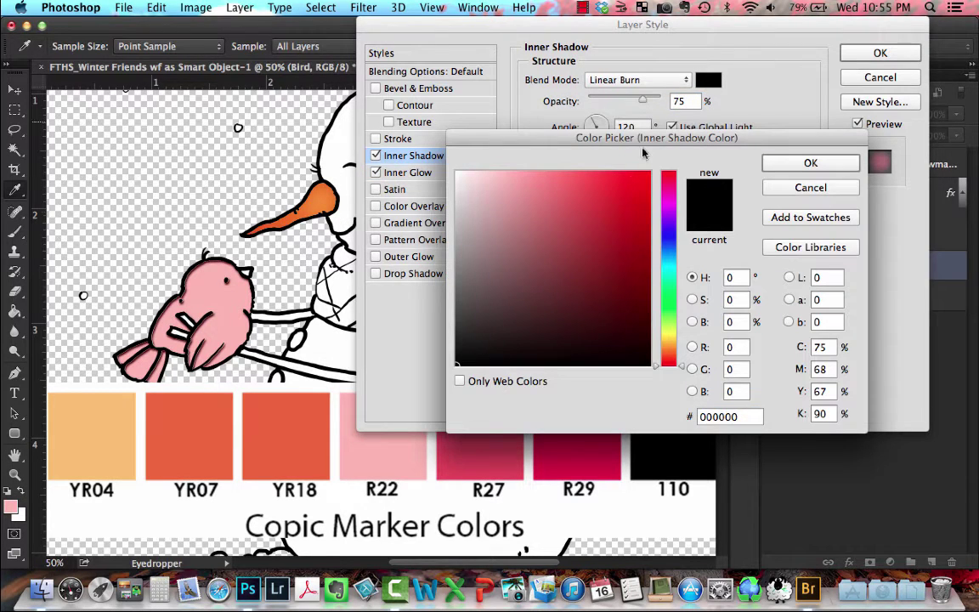
left_click(561, 450)
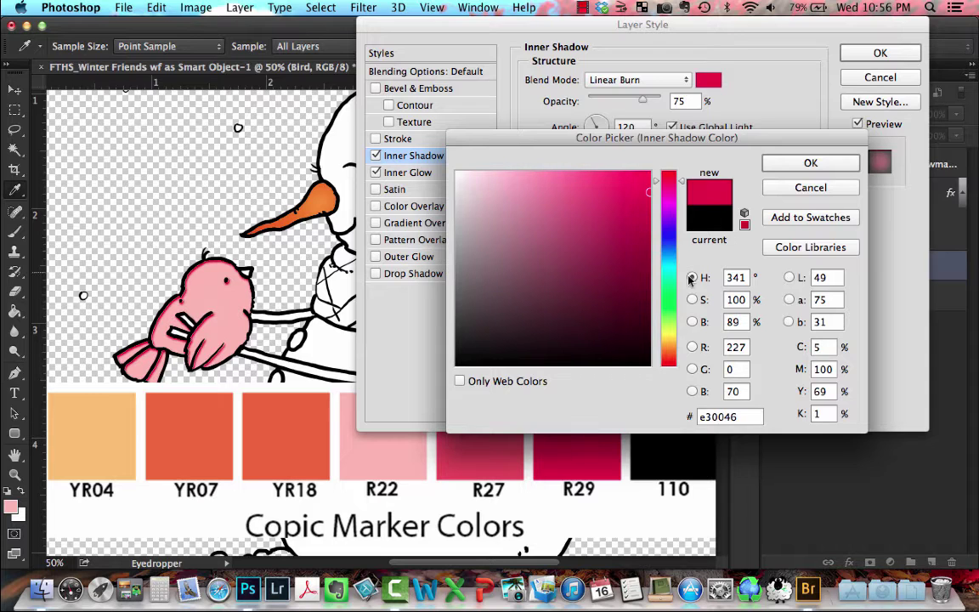
left_click(775, 170)
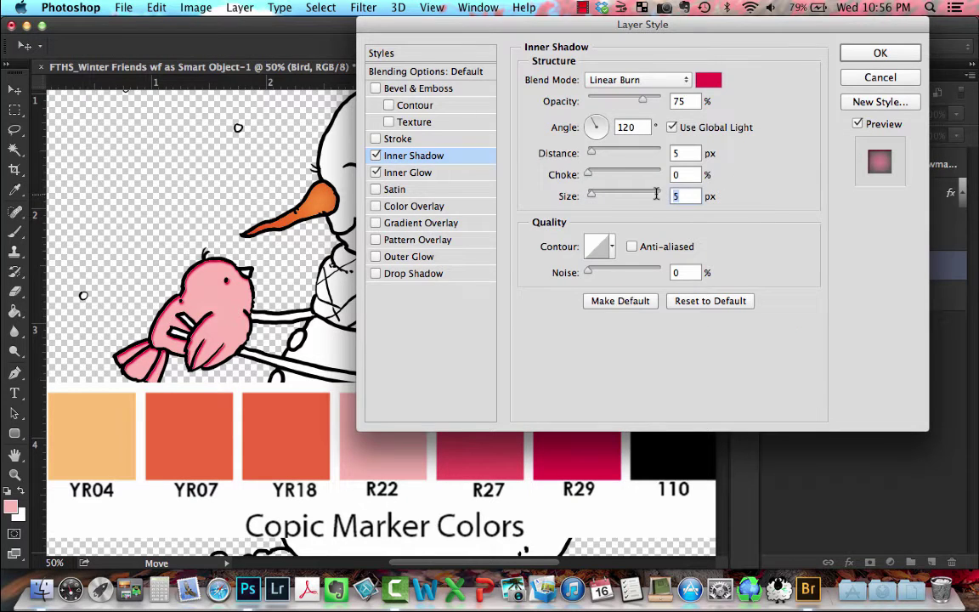
type("75")
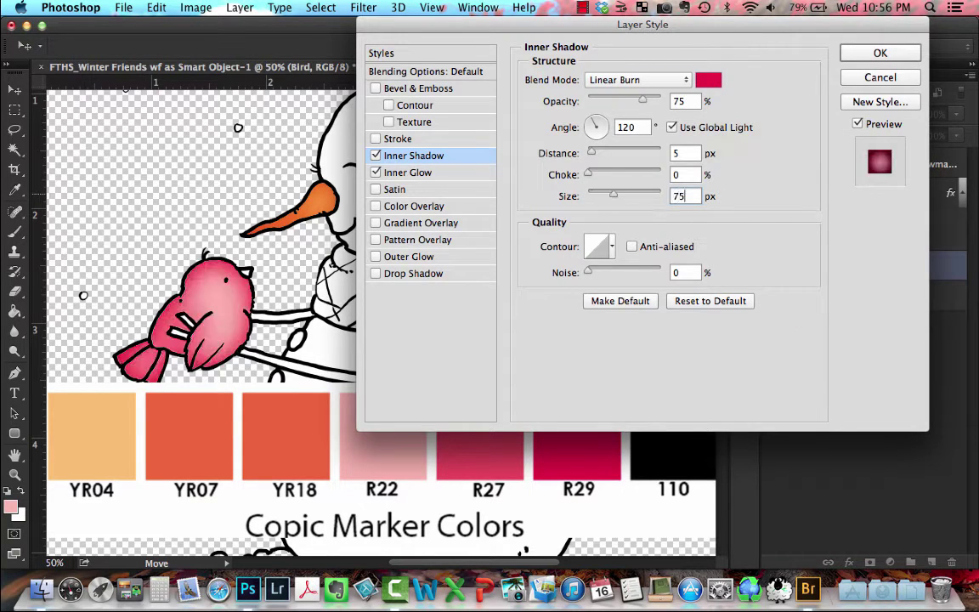
- Add a Pattern Overlay to the Bird layer with Soft Light blending at 30% opacity, and apply the layer style
left_click(409, 241)
left_click(606, 80)
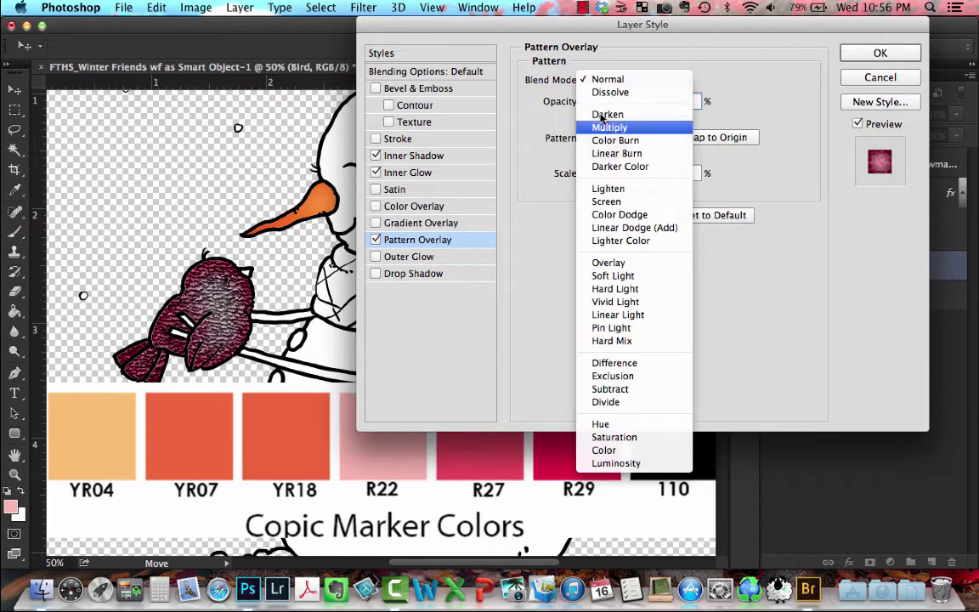
left_click(595, 274)
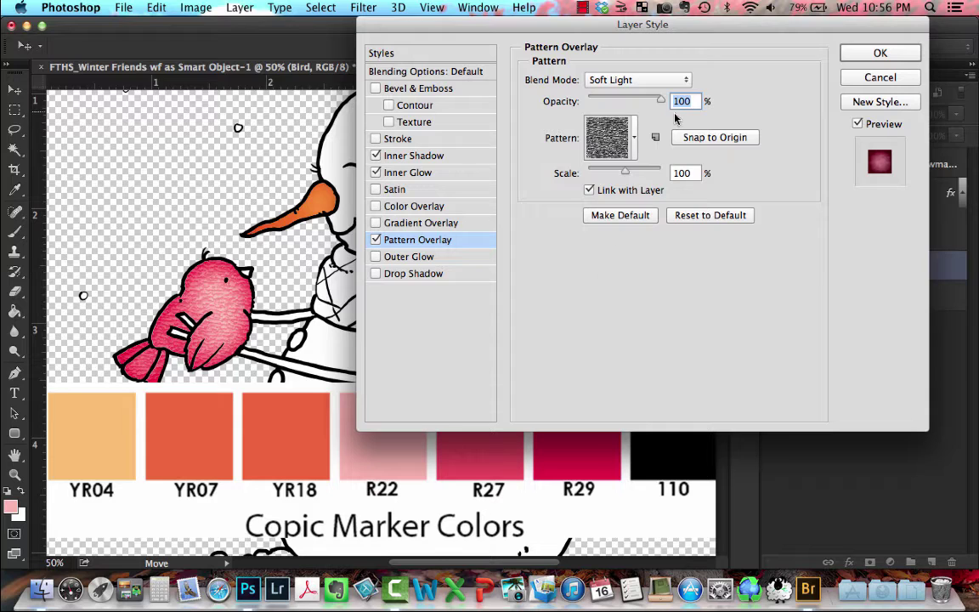
type("30")
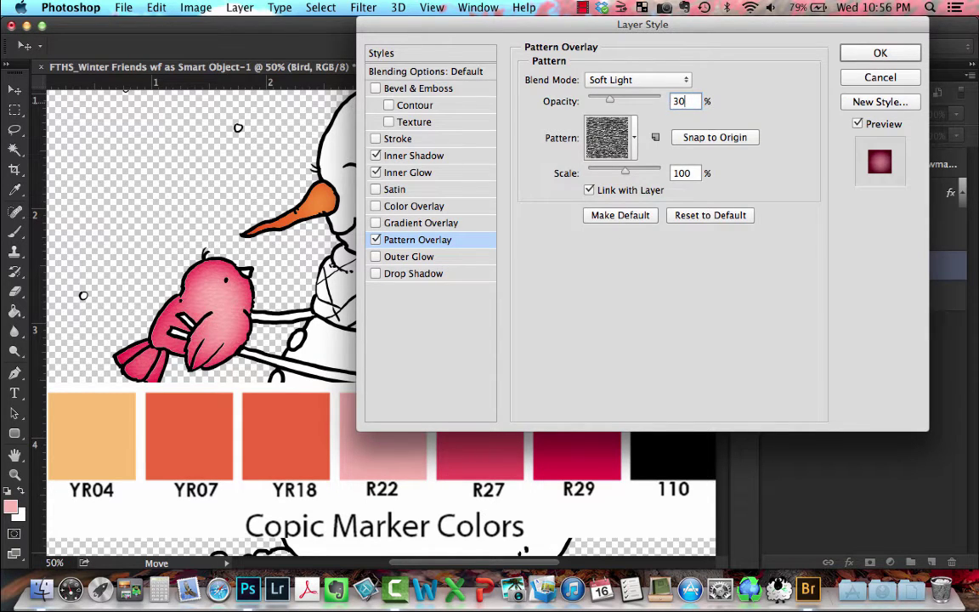
left_click(880, 53)
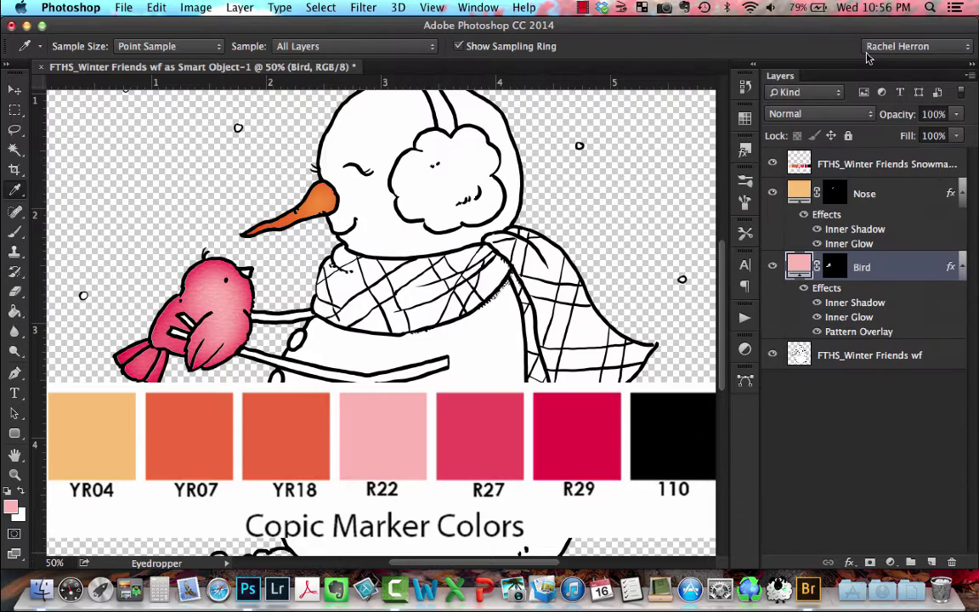
- Select the bird's beak on the line-art layer with the Magic Wand and sample the YR04 swatch as the foreground colour
key("super+plus")
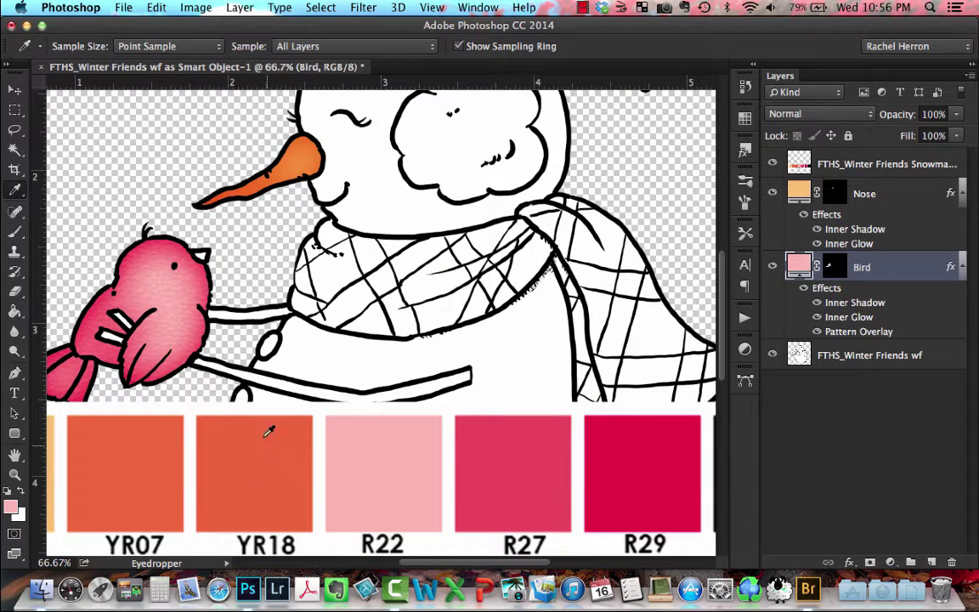
scroll(408, 561, "left", 5)
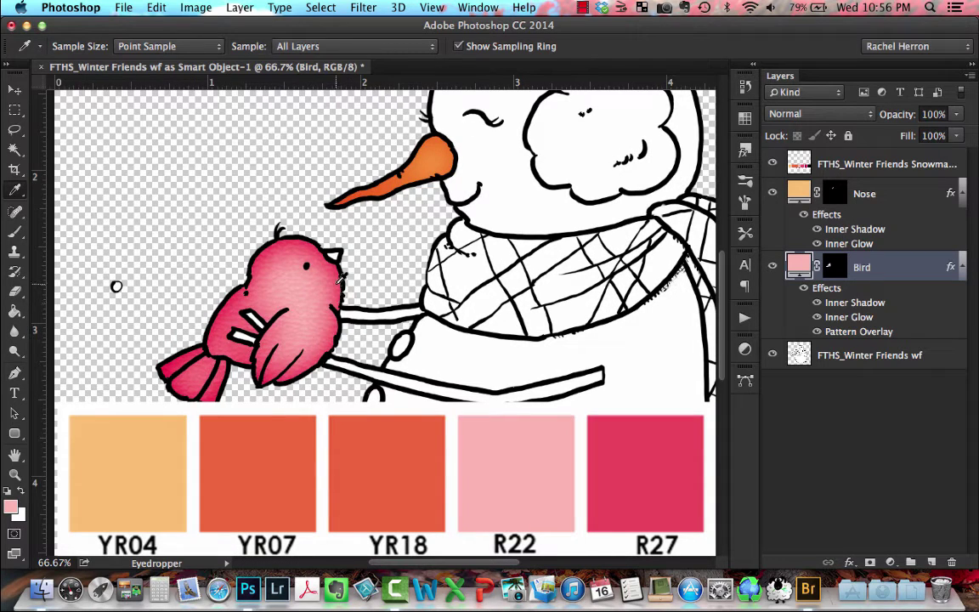
key("w")
key("alt+bracketleft")
left_click(334, 255)
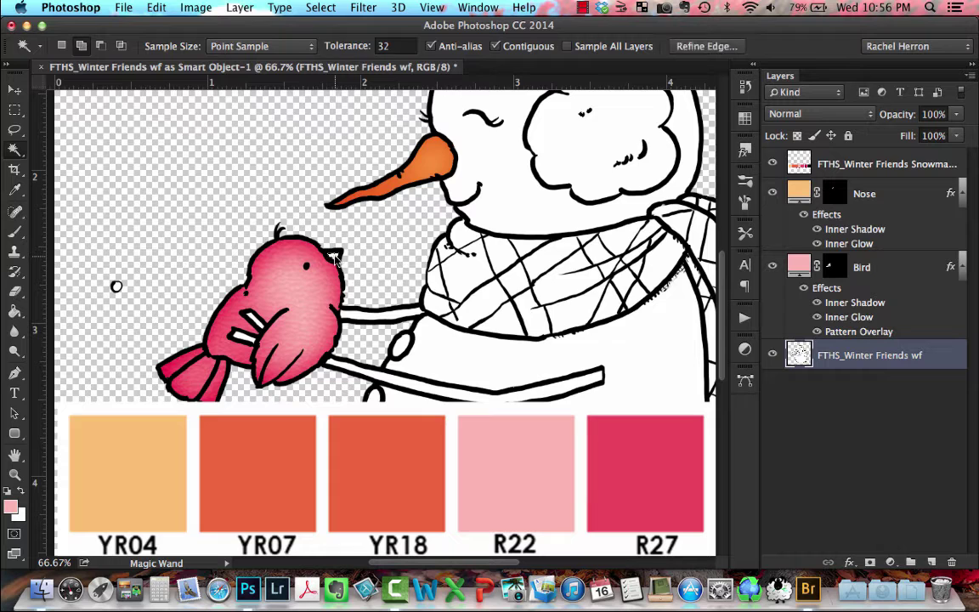
key("i")
left_click(170, 443)
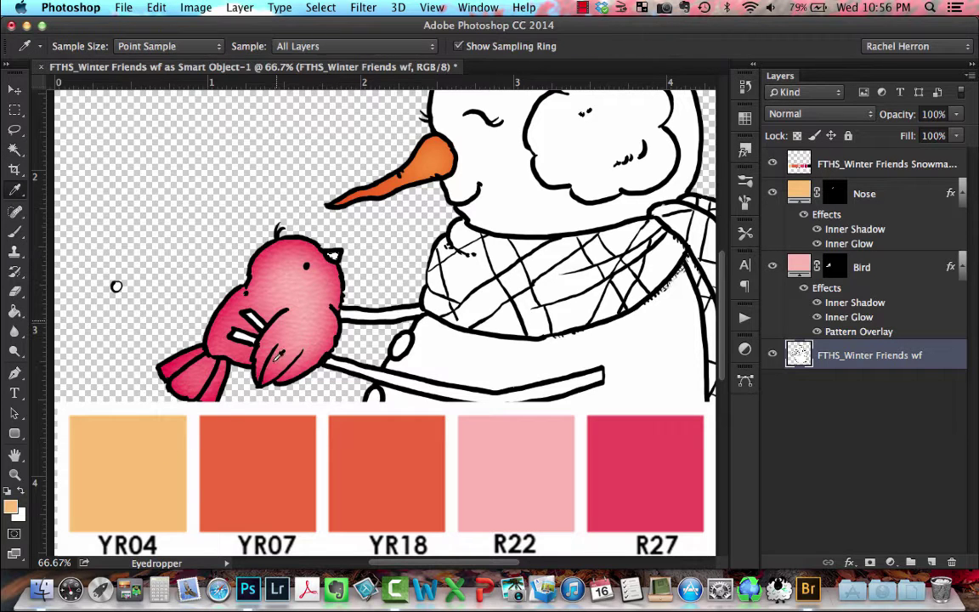
- Create a Solid Color fill layer named Beak from the selection, using the sampled YR04 colour
left_click(240, 7)
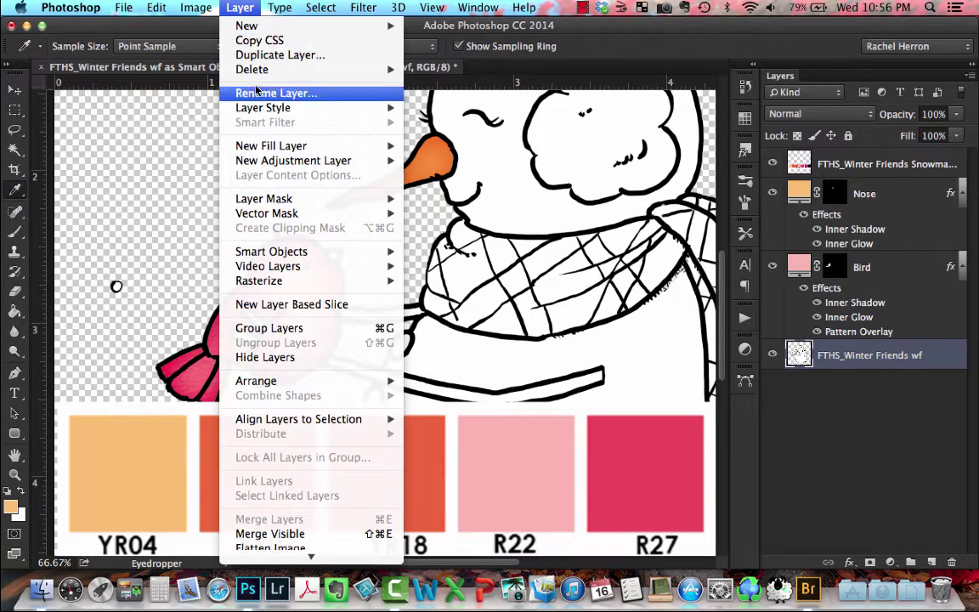
mouse_move(261, 146)
left_click(444, 148)
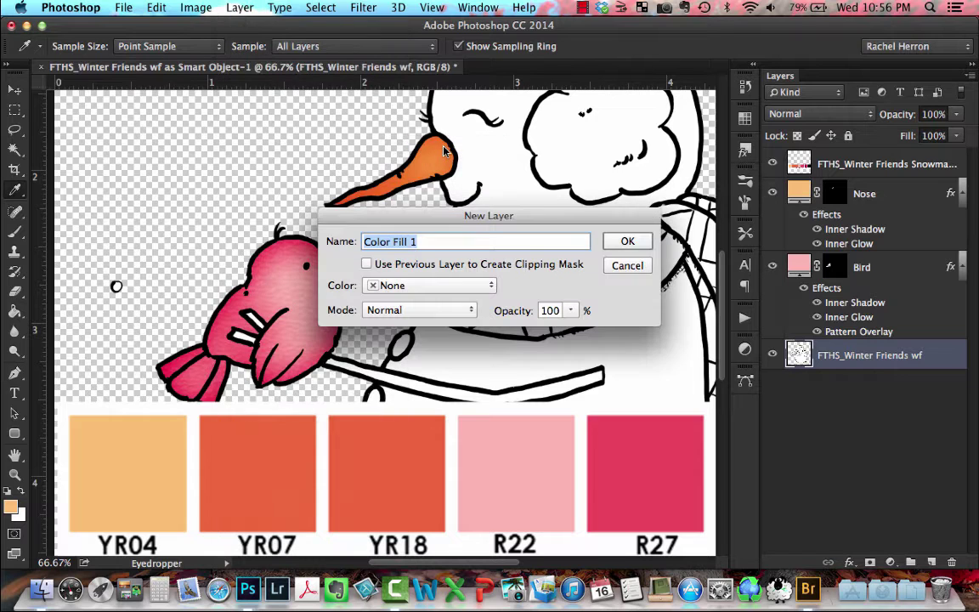
type("Beak")
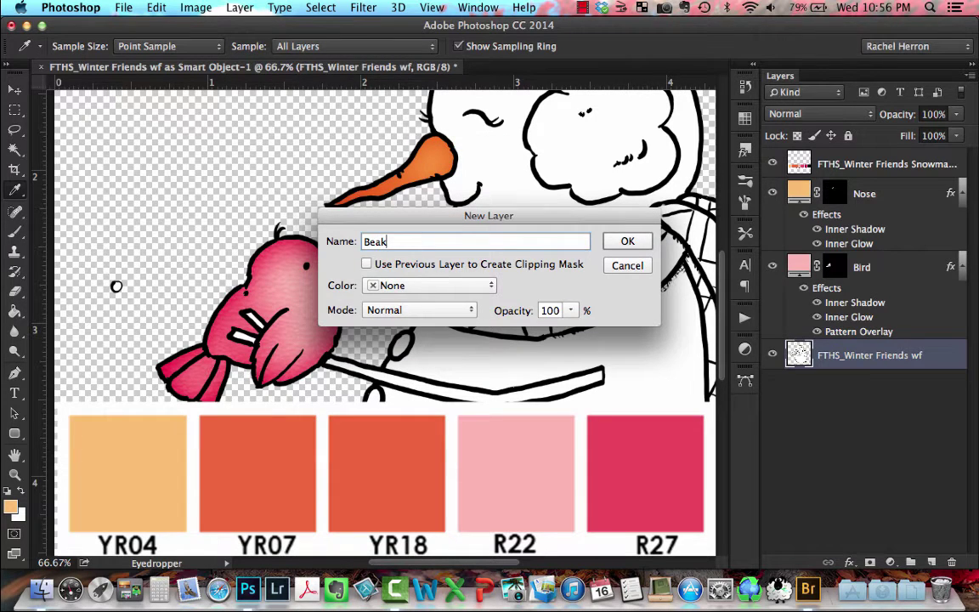
key("Return")
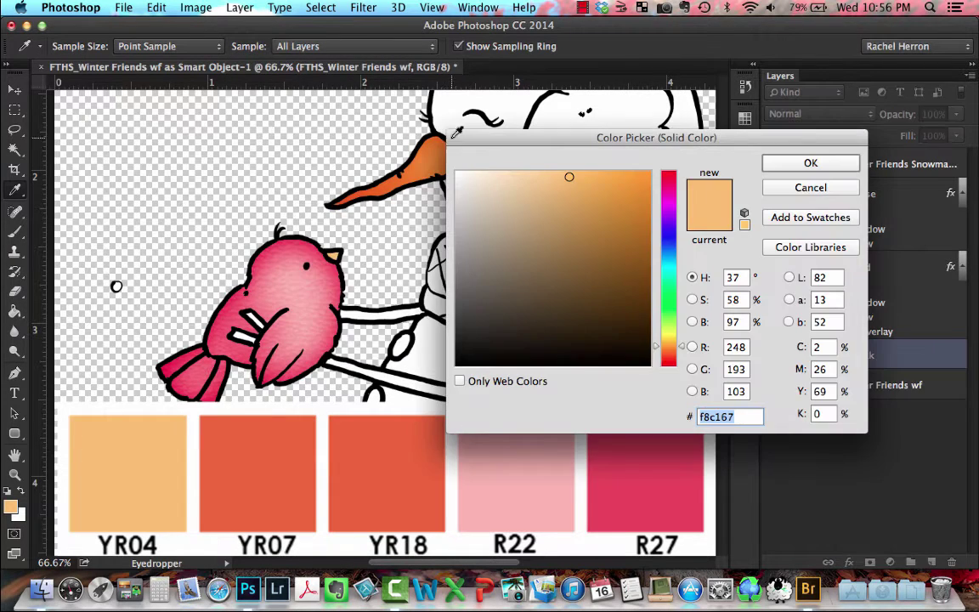
left_click(810, 164)
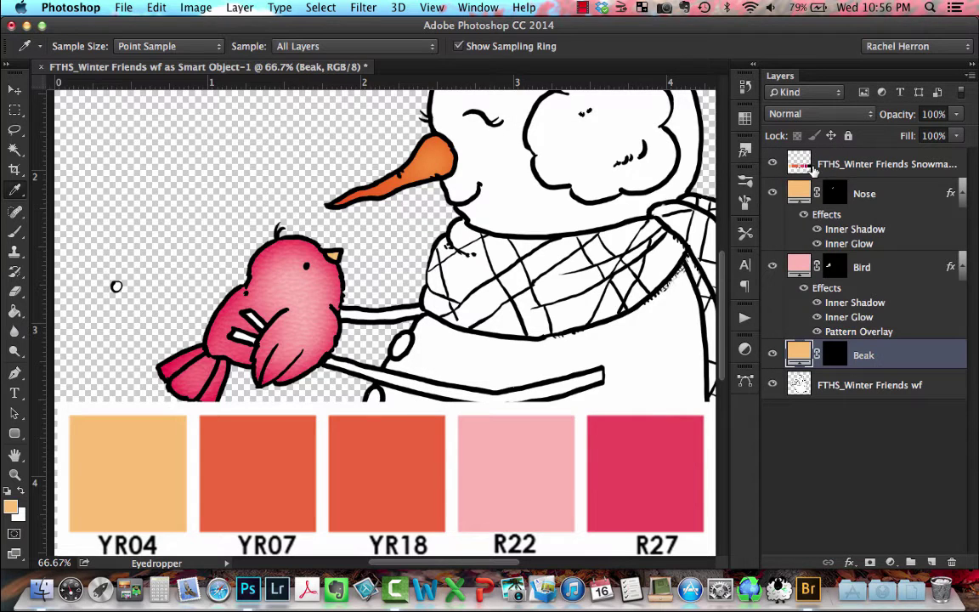
- Copy the layer style from the Nose layer and paste it onto the Beak layer
left_click(864, 194)
right_click(864, 195)
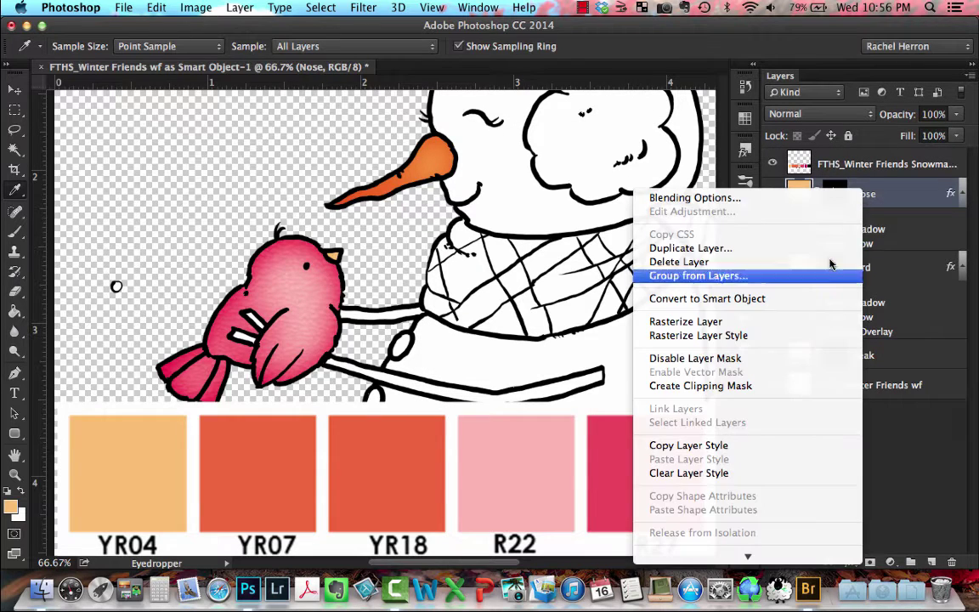
left_click(718, 445)
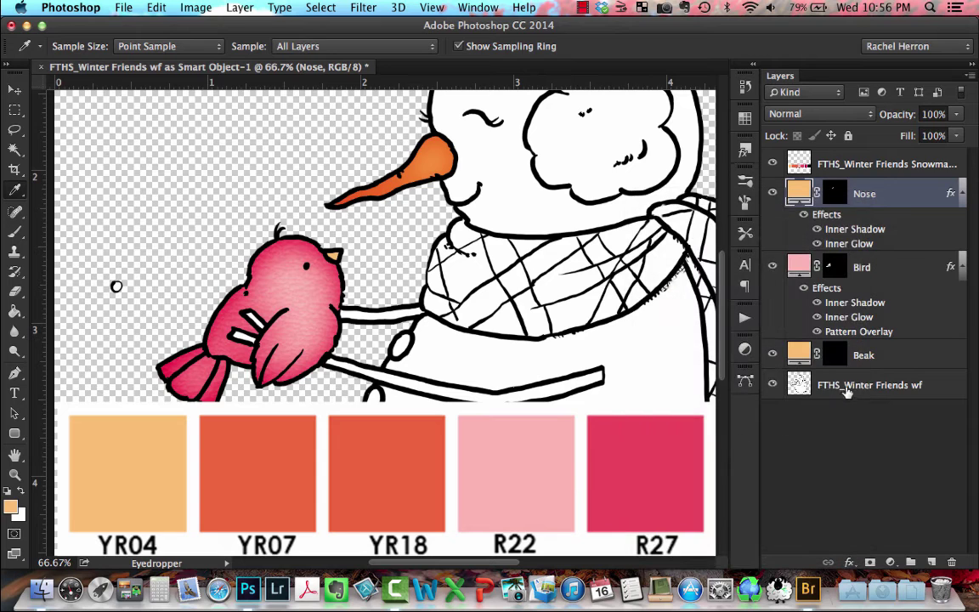
left_click(861, 356)
right_click(862, 356)
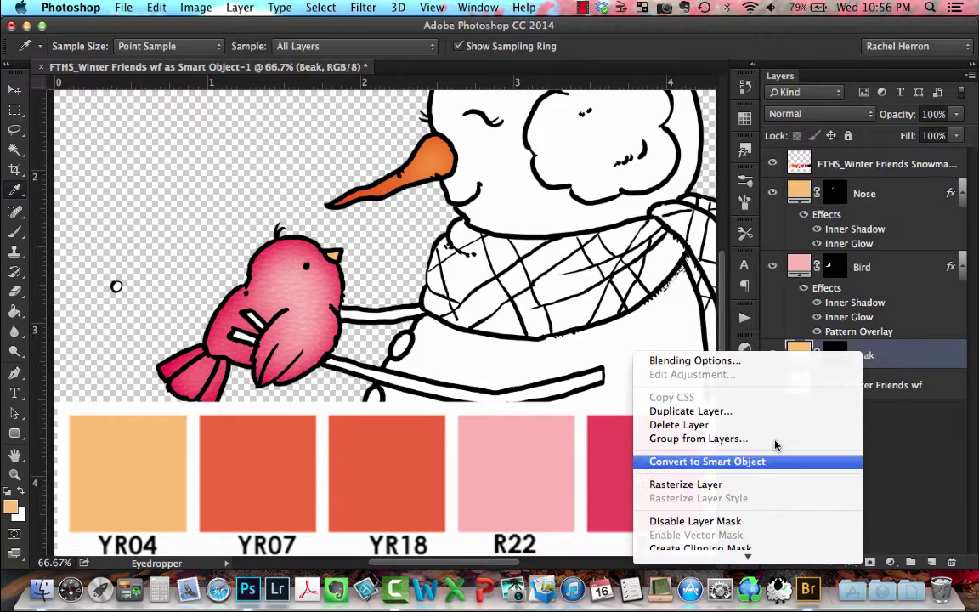
scroll(740, 539, "down", 5)
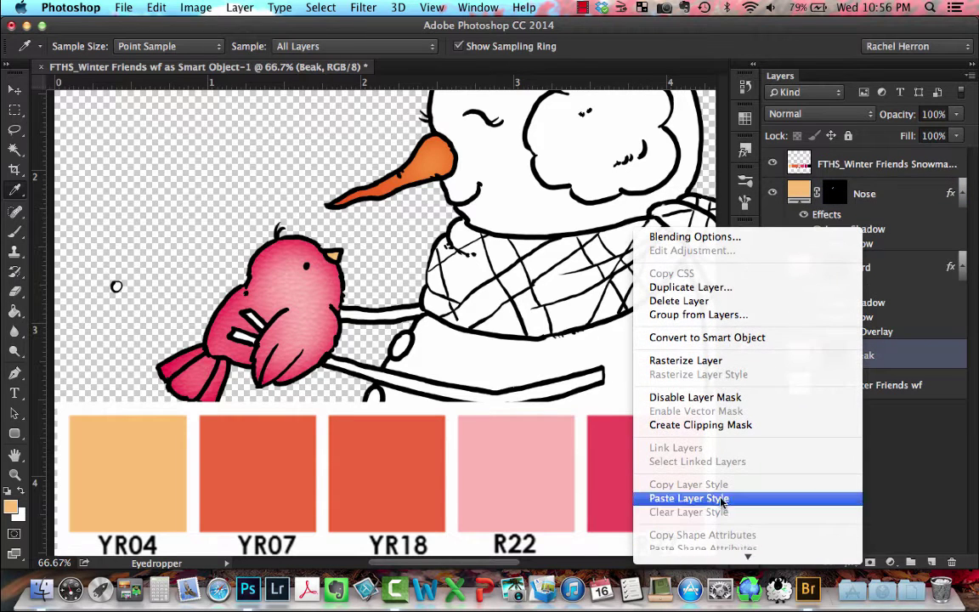
left_click(721, 499)
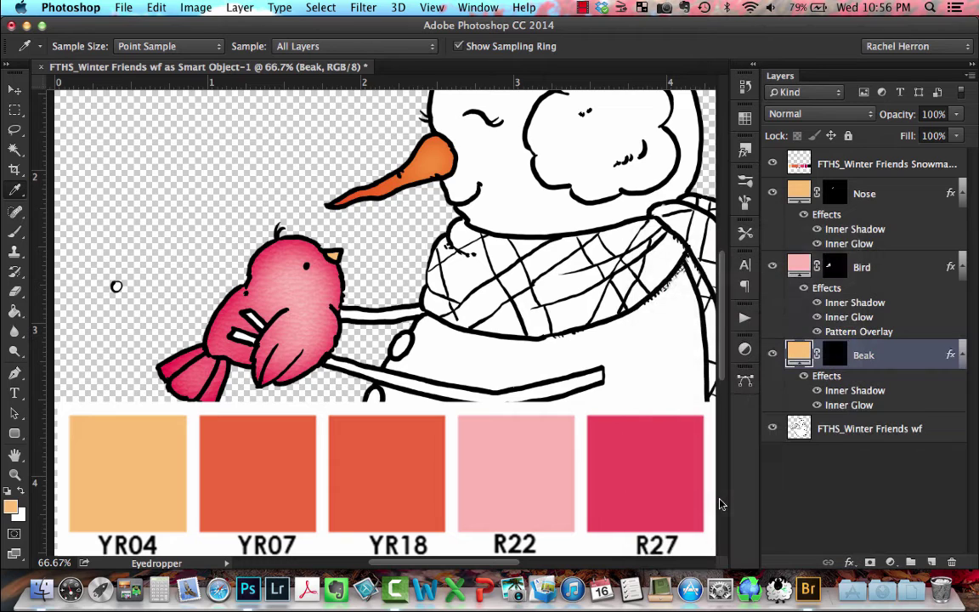
- Move the Copic swatch template down to the lower edge of the canvas, uncovering more of the snowman's body
left_click(829, 431)
key("super+0")
key("v")
left_click_drag(553, 463, 555, 525)
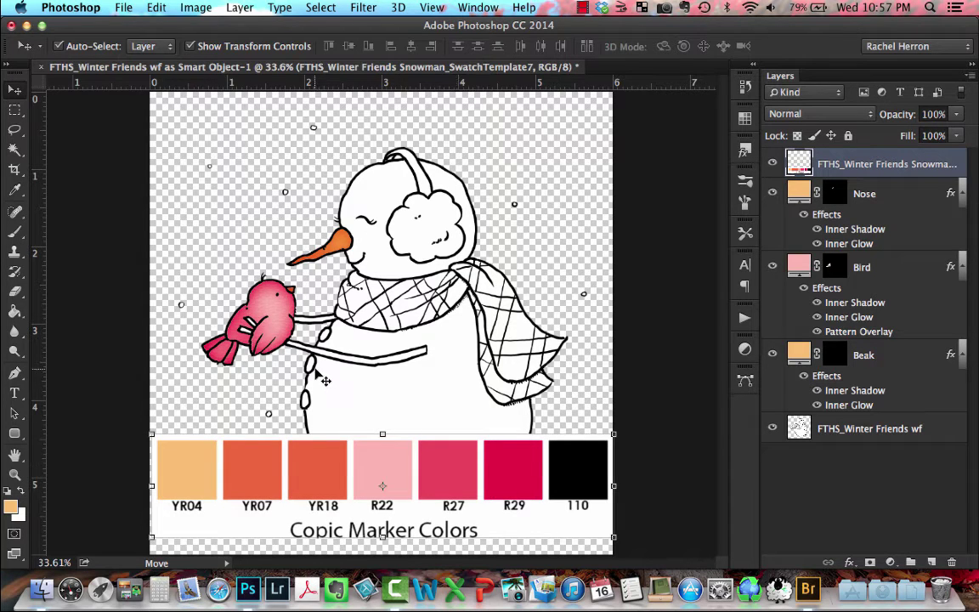
- Select the snowman's arms, the fingers behind the bird and the earmuff headband on the line-art layer with the Magic Wand
key("super+equal")
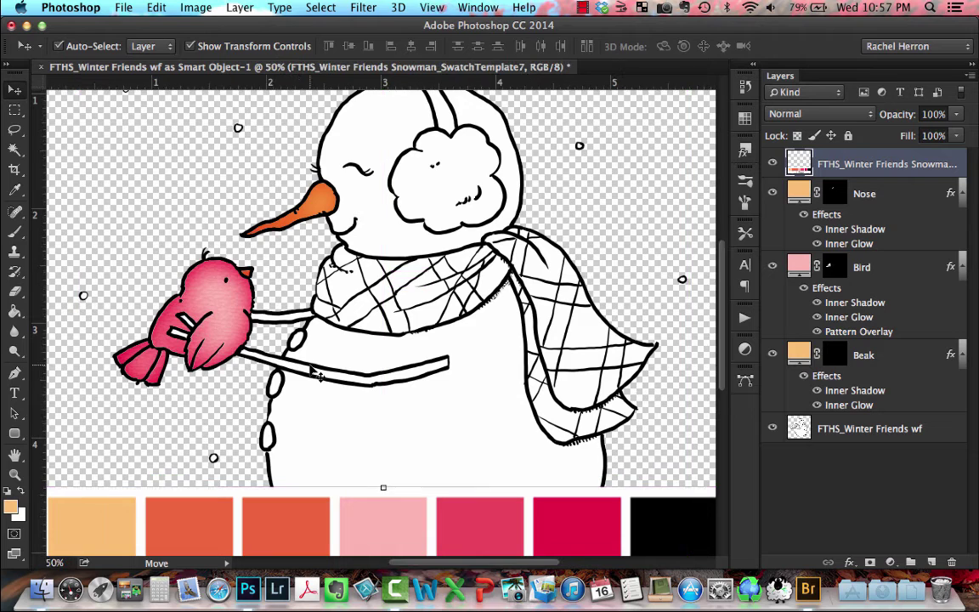
key("w")
key("alt+comma")
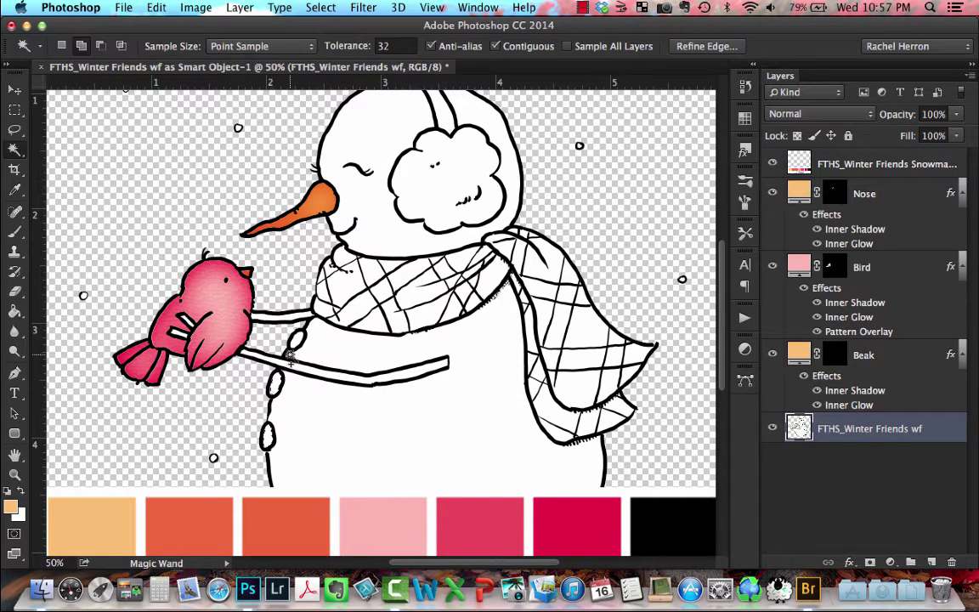
left_click(296, 341)
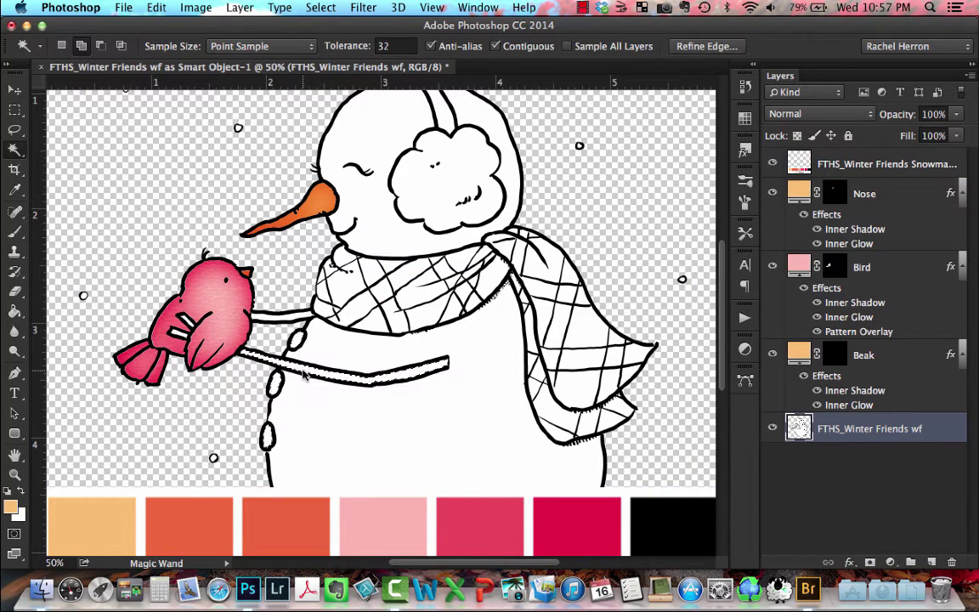
left_click(274, 318, "shift")
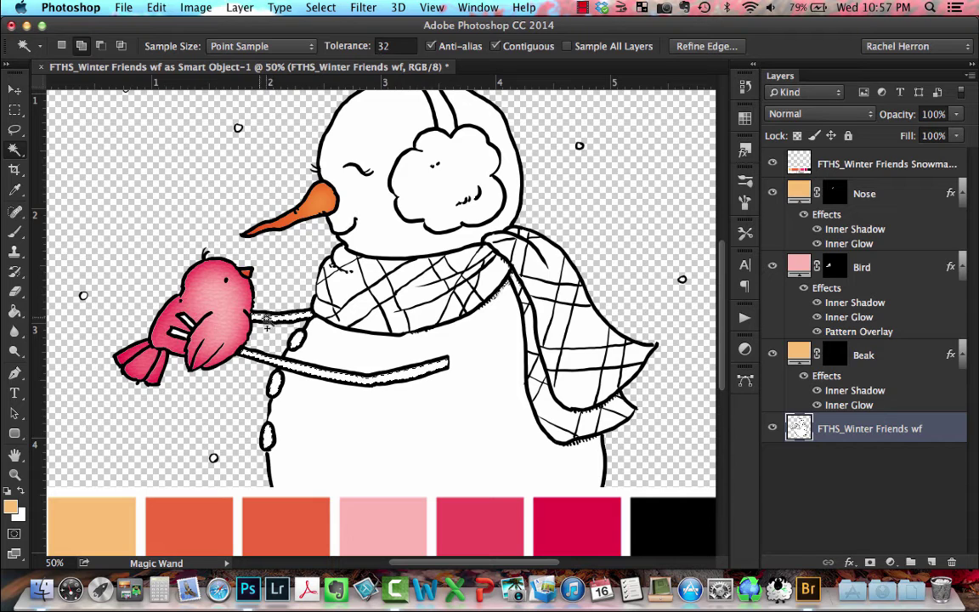
left_click(185, 326, "shift")
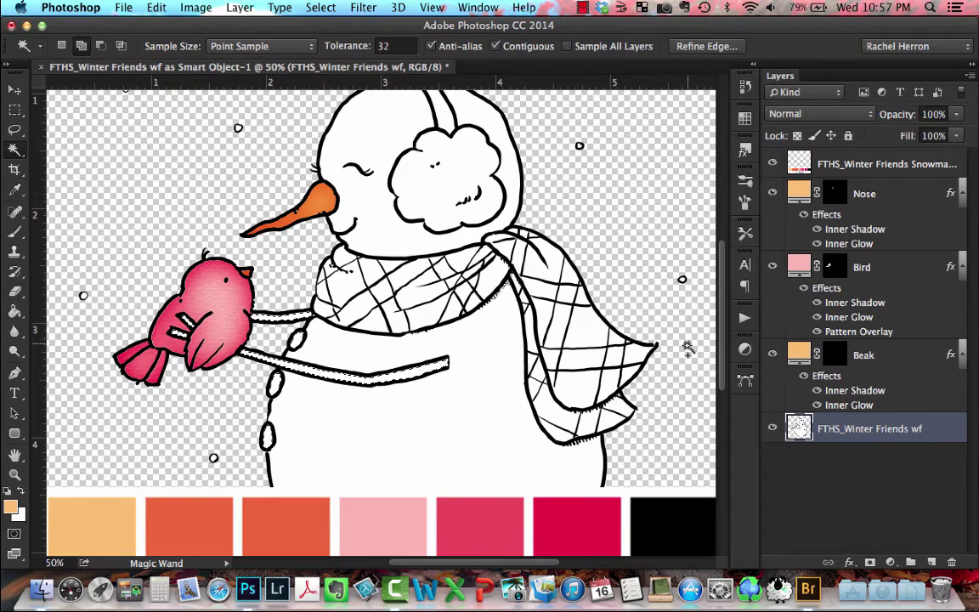
scroll(722, 331, "up", 3)
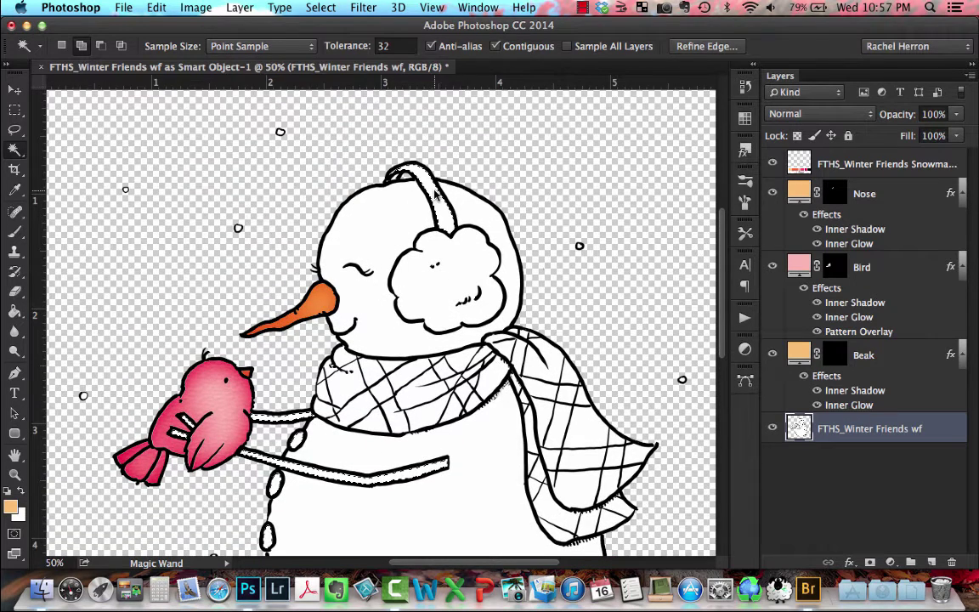
left_click(397, 178)
scroll(409, 182, "up", 3)
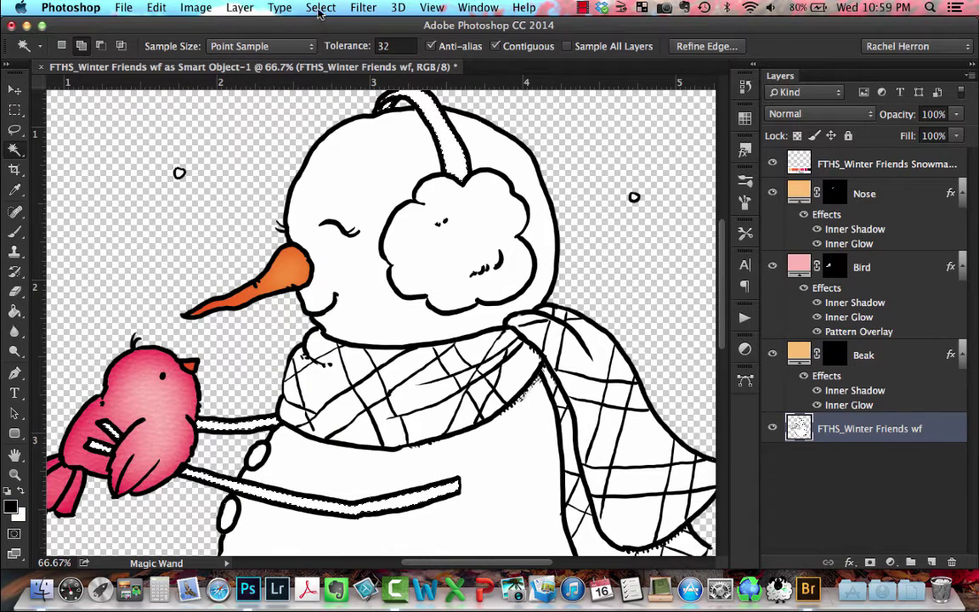
- Expand the arm and headband selection and sample the 110 black swatch as the foreground colour
left_click(321, 9)
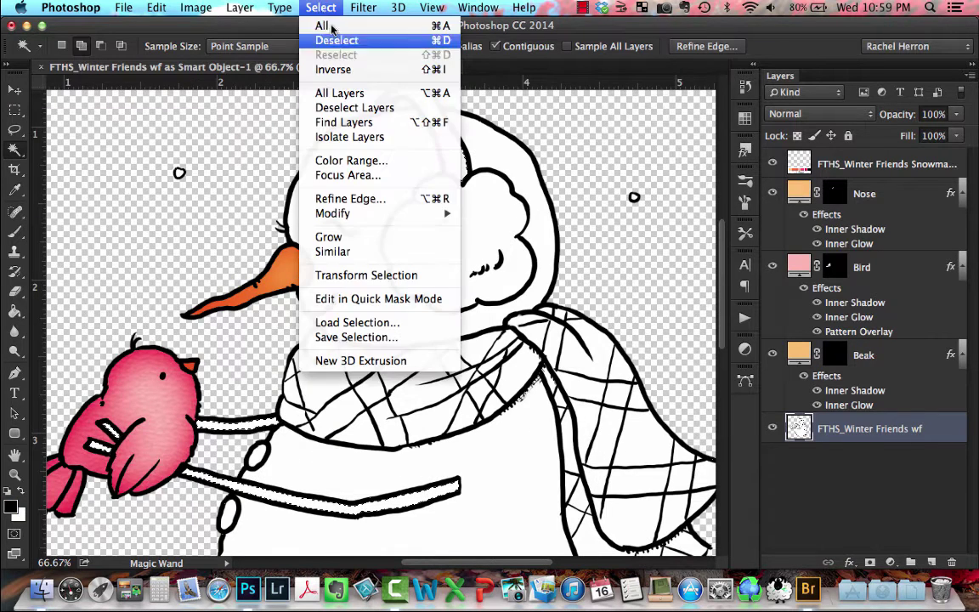
mouse_move(347, 215)
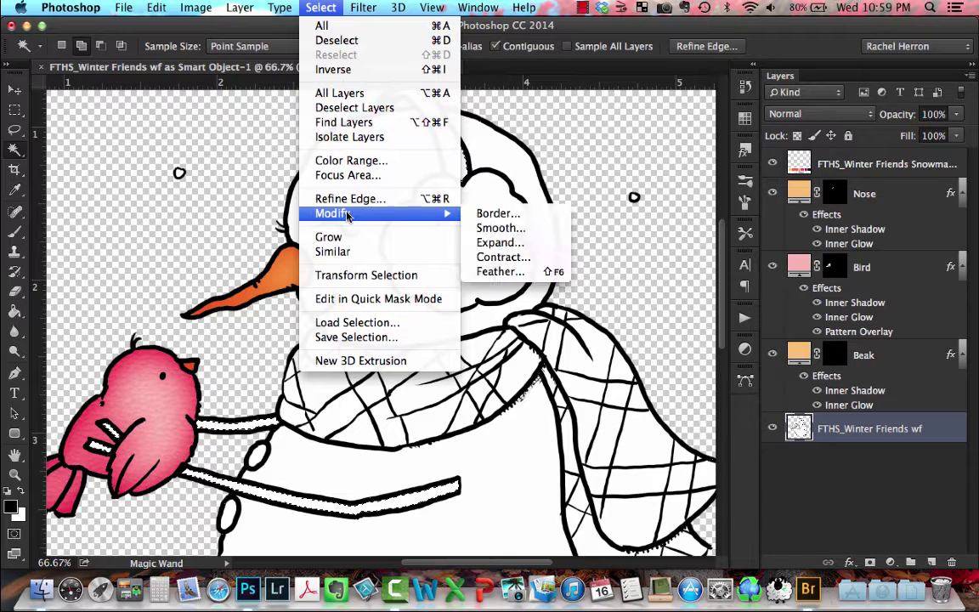
left_click(497, 243)
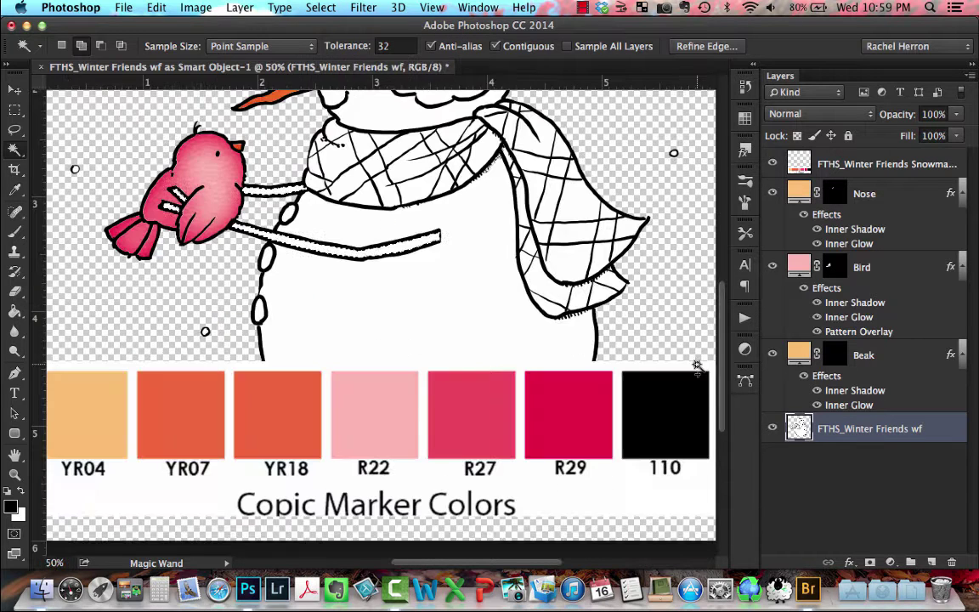
key("i")
left_click(687, 385)
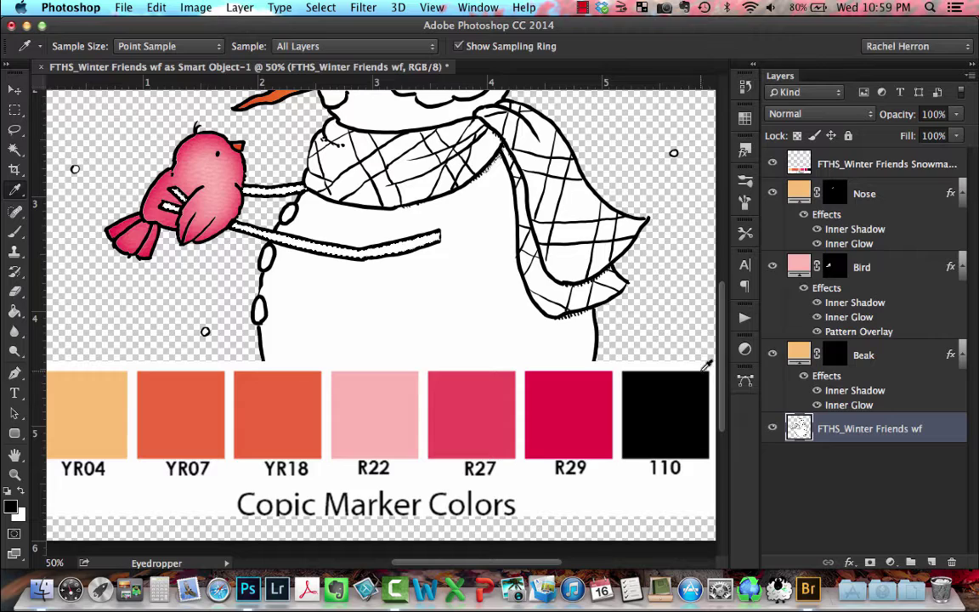
- Create a black (000000) Solid Color fill layer named Buttons for the snowman's buttons
scroll(721, 360, "up", 4)
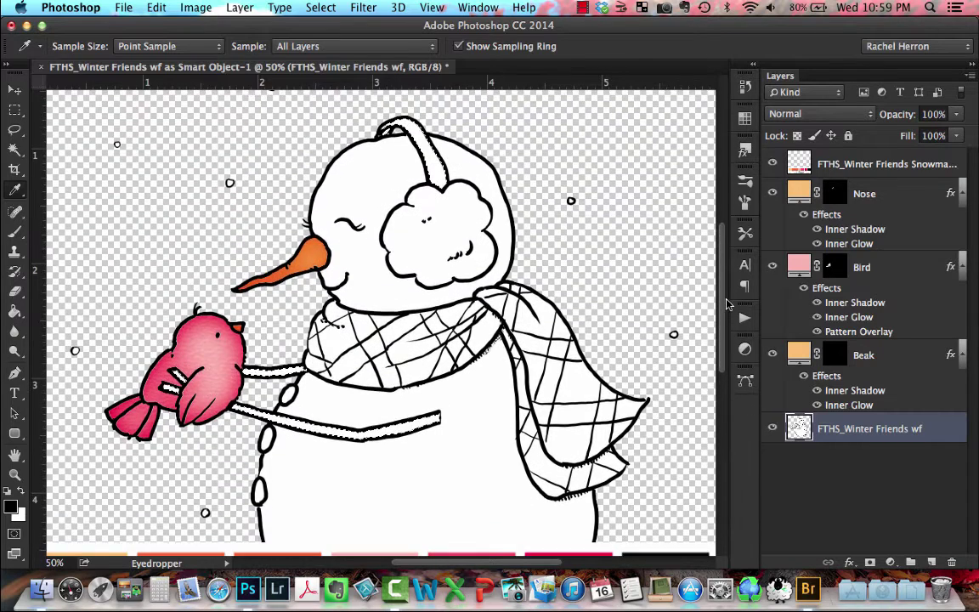
left_click(229, 8)
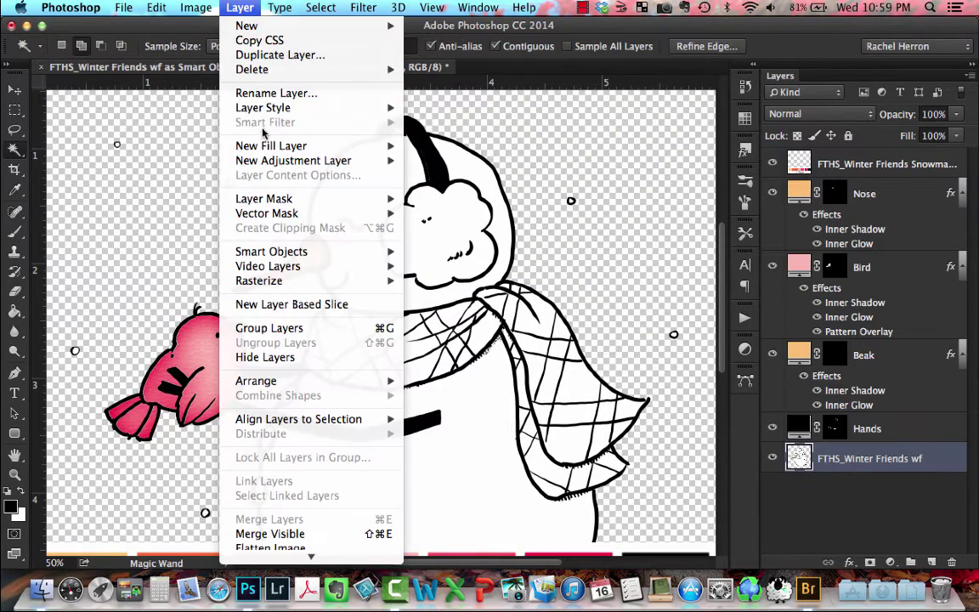
mouse_move(262, 162)
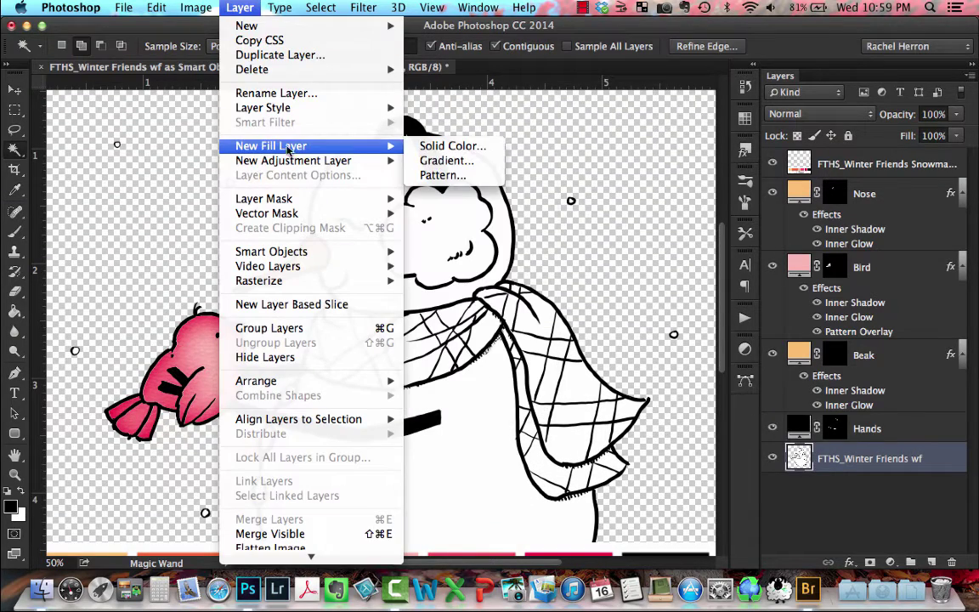
left_click(434, 150)
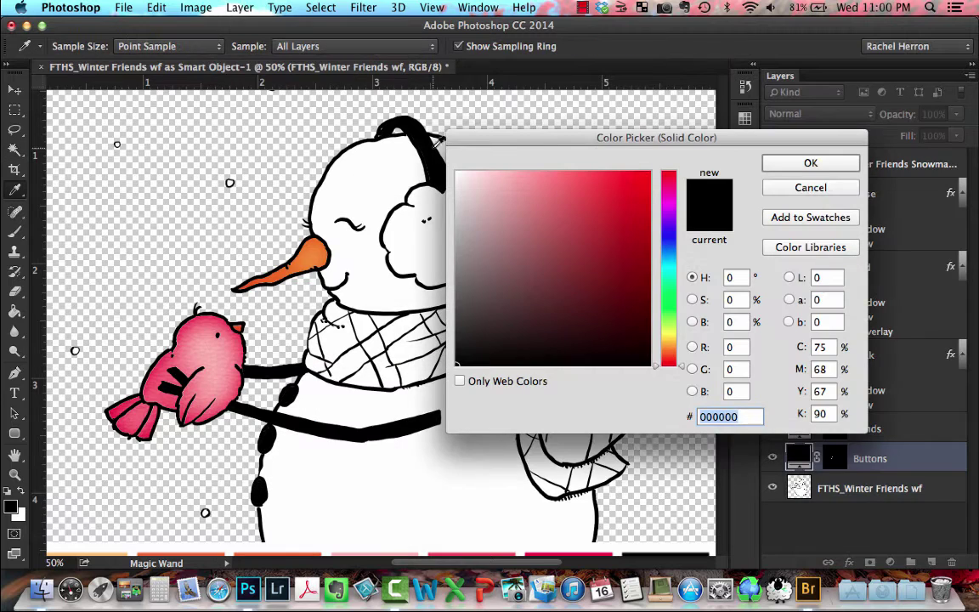
left_click(811, 163)
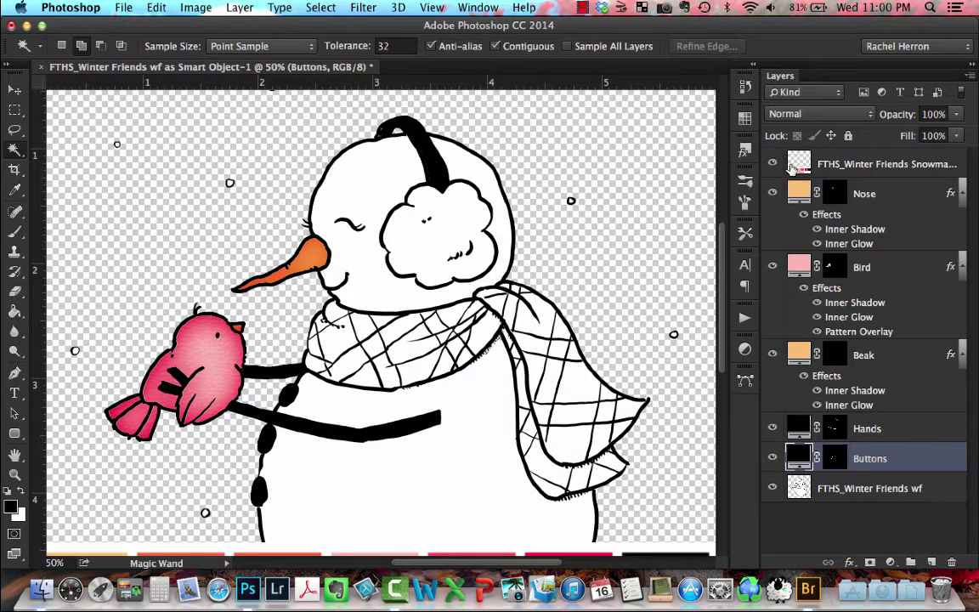
- Hide the Copic swatch template layer and select the round ear muff on the line-art layer with the Magic Wand
key("super+0")
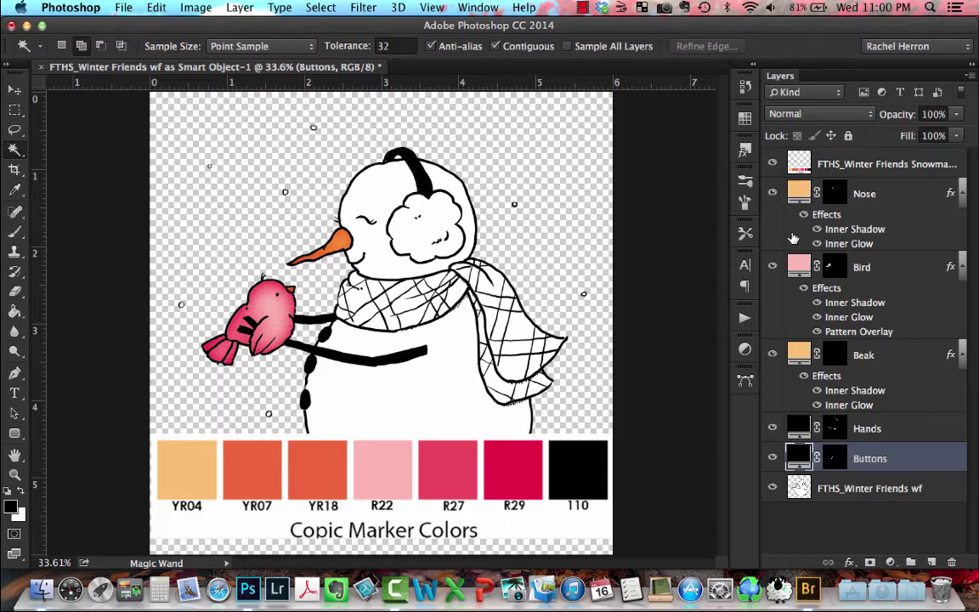
left_click(774, 165)
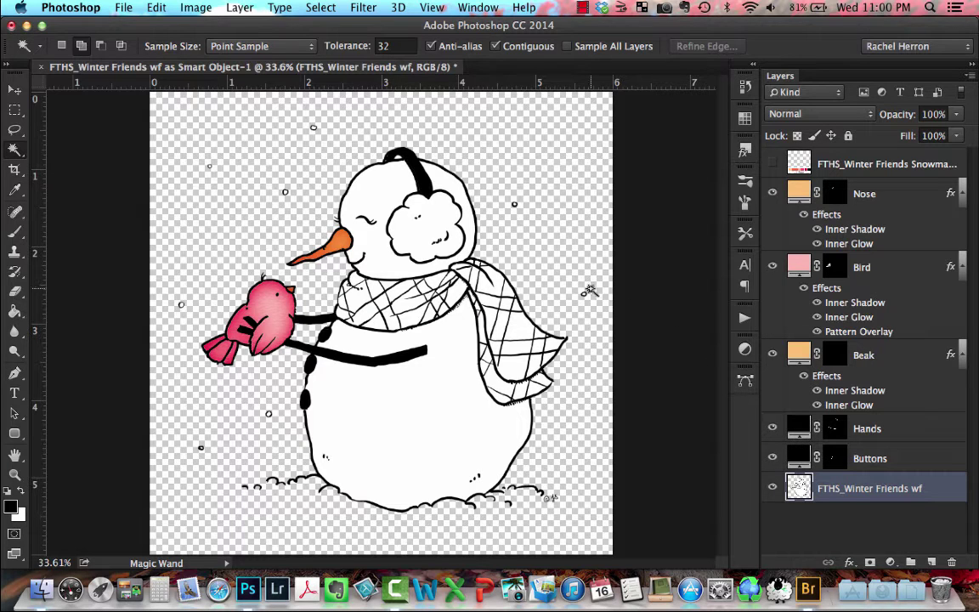
left_click(425, 233)
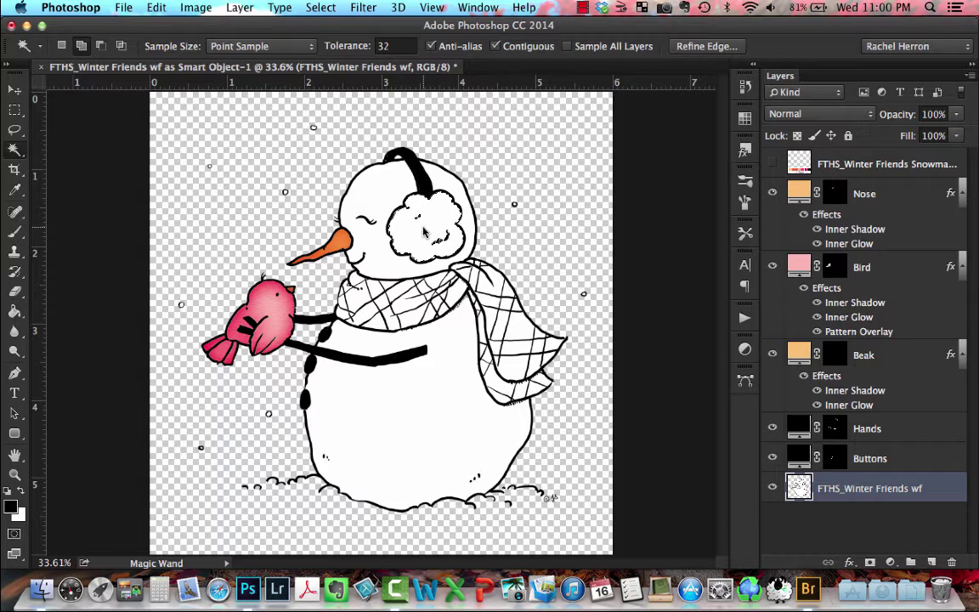
- Copy the ear muff selection to a new layer and name it Ear Muff
left_click(244, 9)
mouse_move(374, 27)
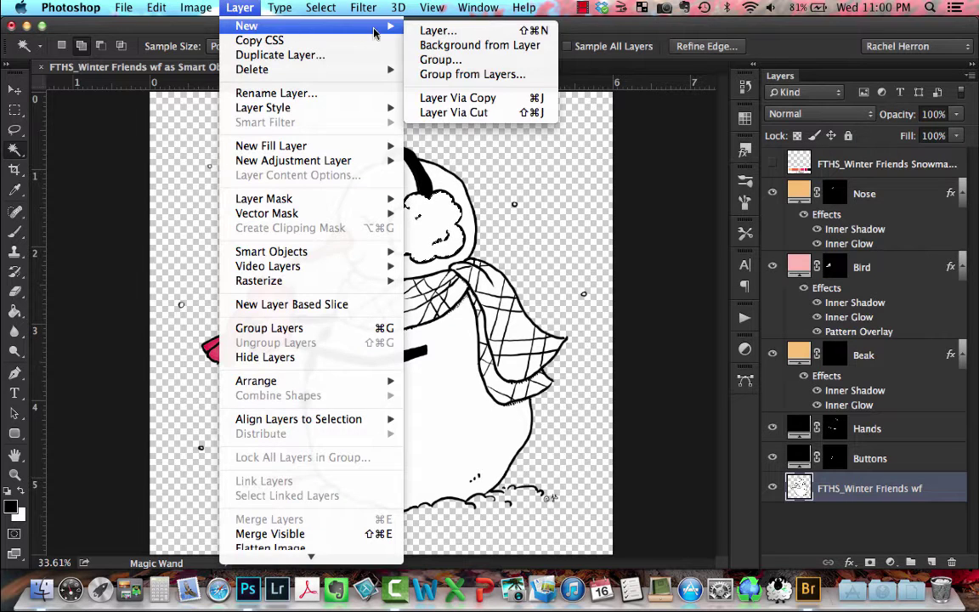
left_click(457, 99)
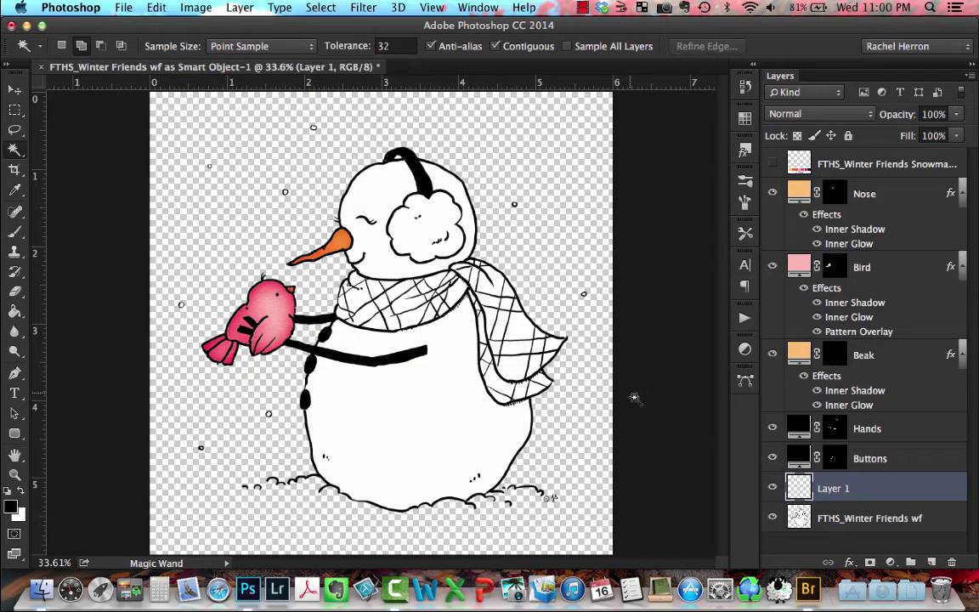
double_click(836, 488)
type("E")
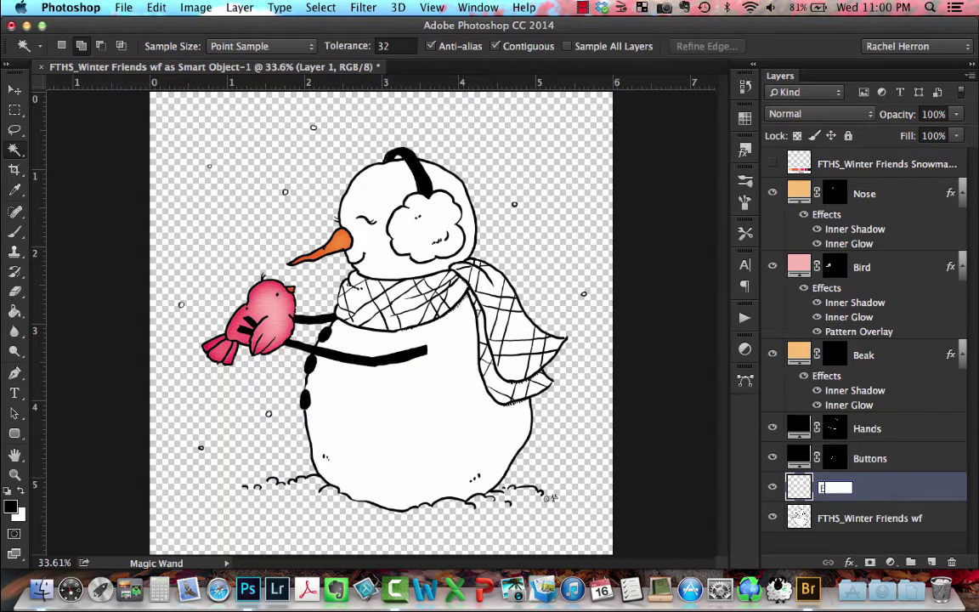
type("ar Muff")
key("Return")
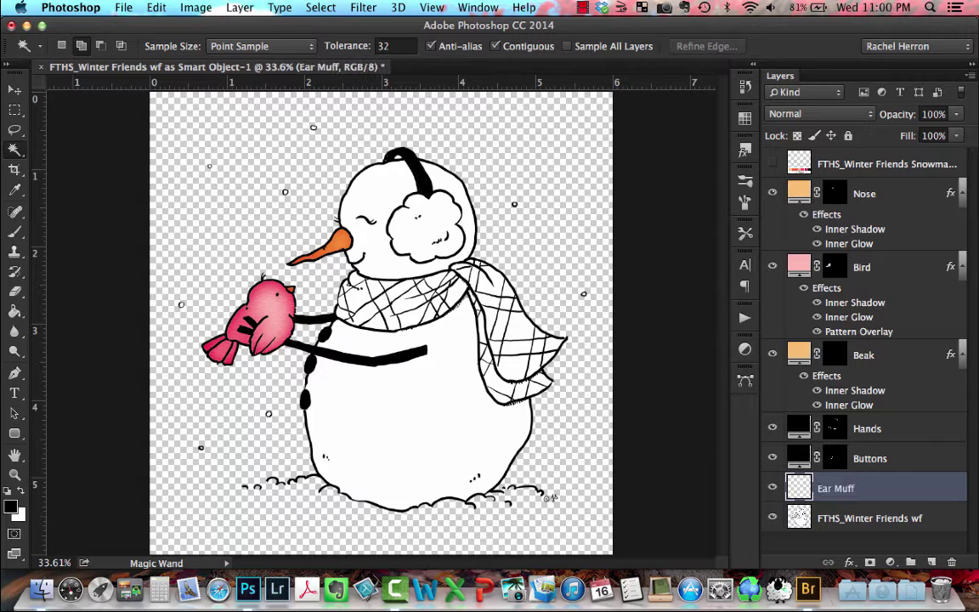
- Select all plaid sections of the scarf around the snowman's neck on the line-art layer with the Magic Wand
left_click(837, 519)
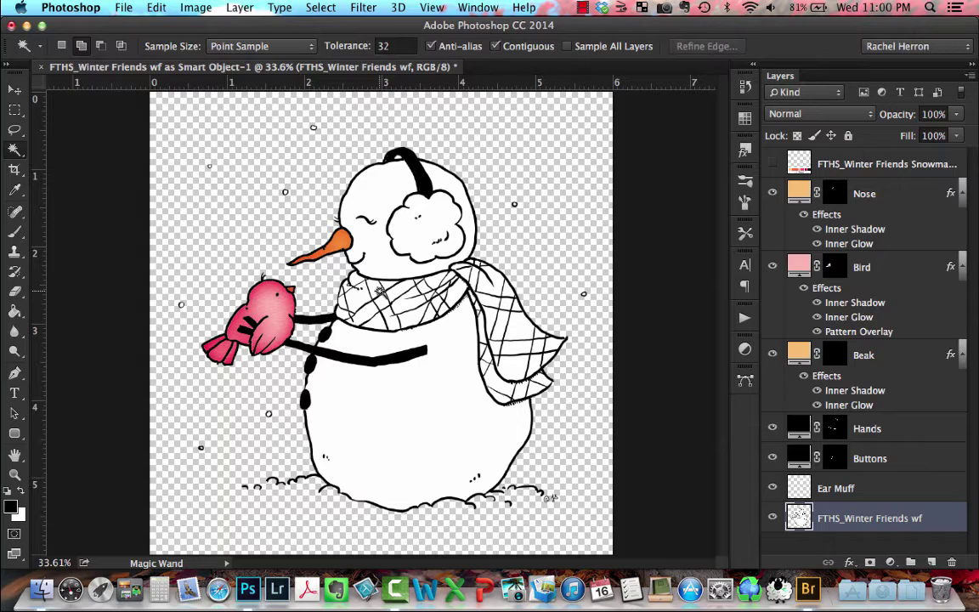
key("super+equal")
key("super+equal")
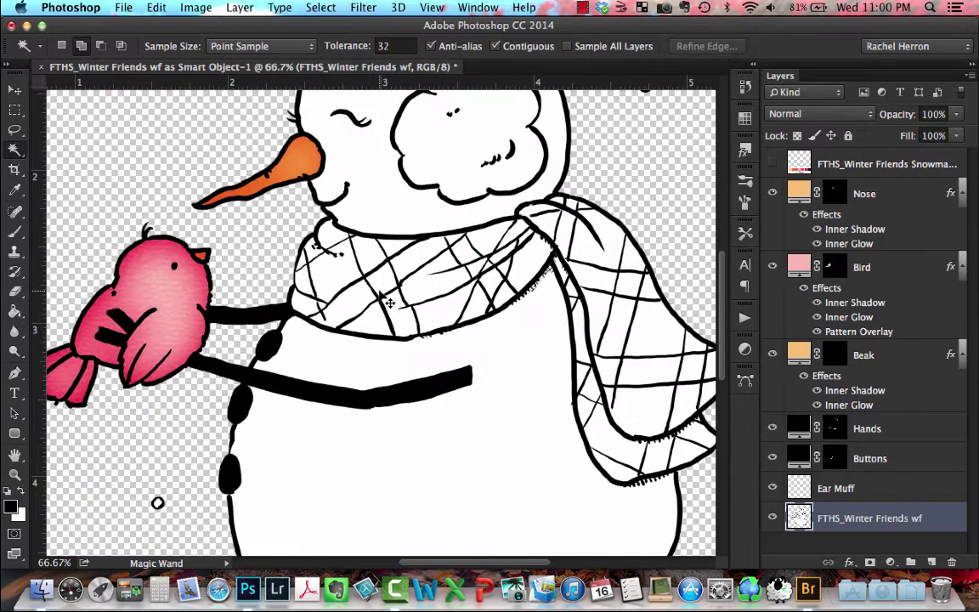
key("super+equal")
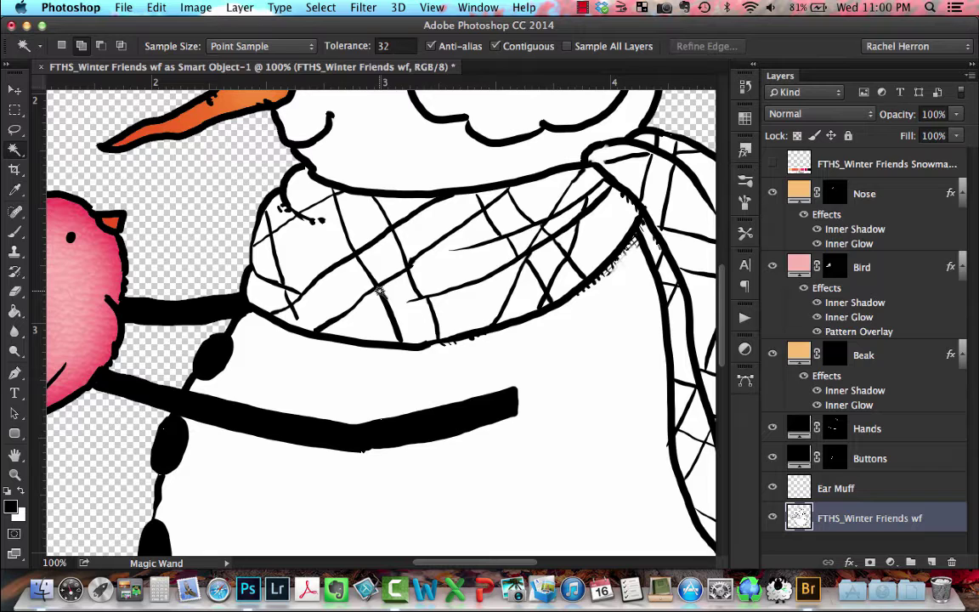
left_click(280, 179)
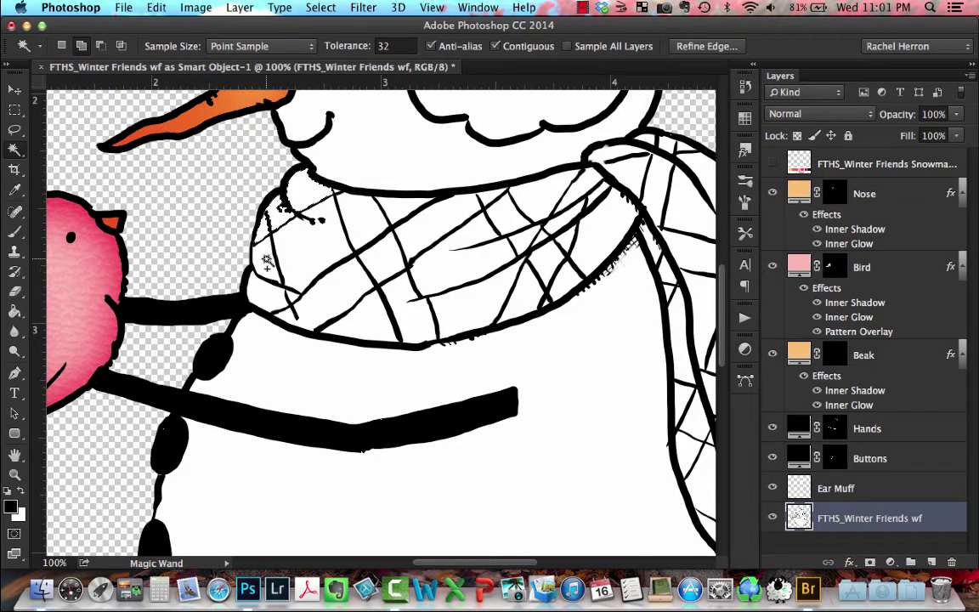
left_click(367, 224, "shift")
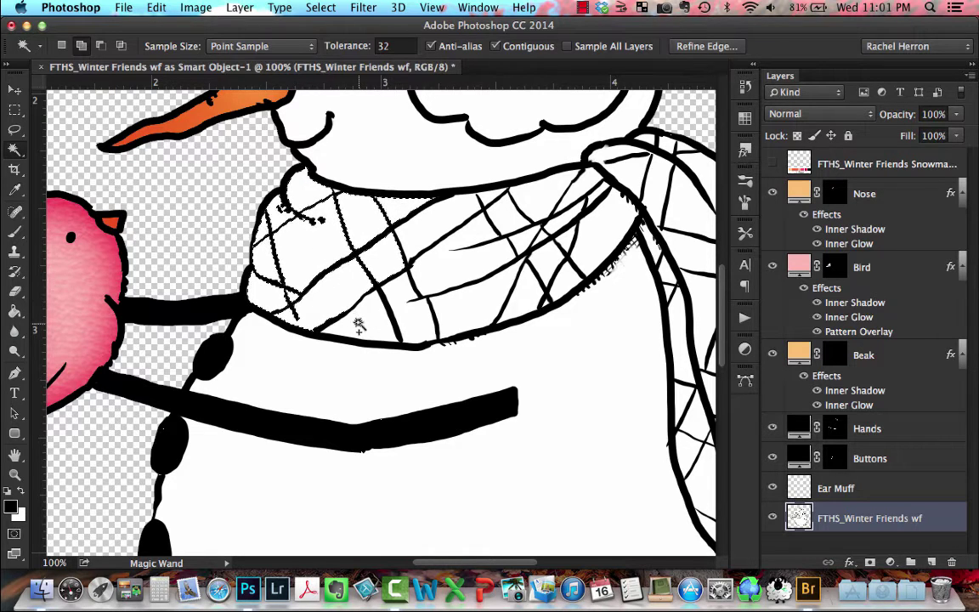
left_click(433, 274, "shift")
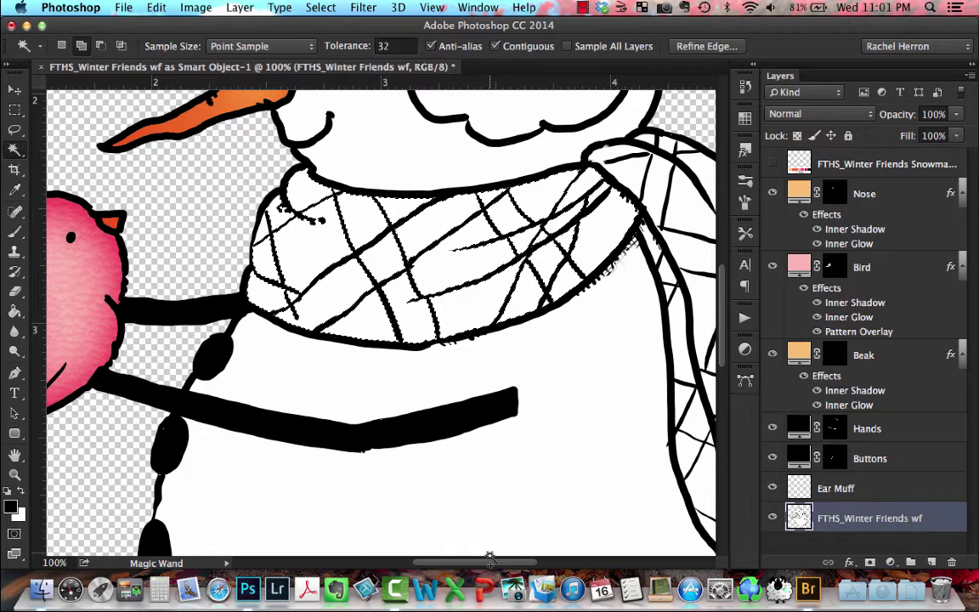
- Add the plaid sections of the scarf's two hanging tails to the selection, including the small corner between them
left_click_drag(487, 564, 528, 567)
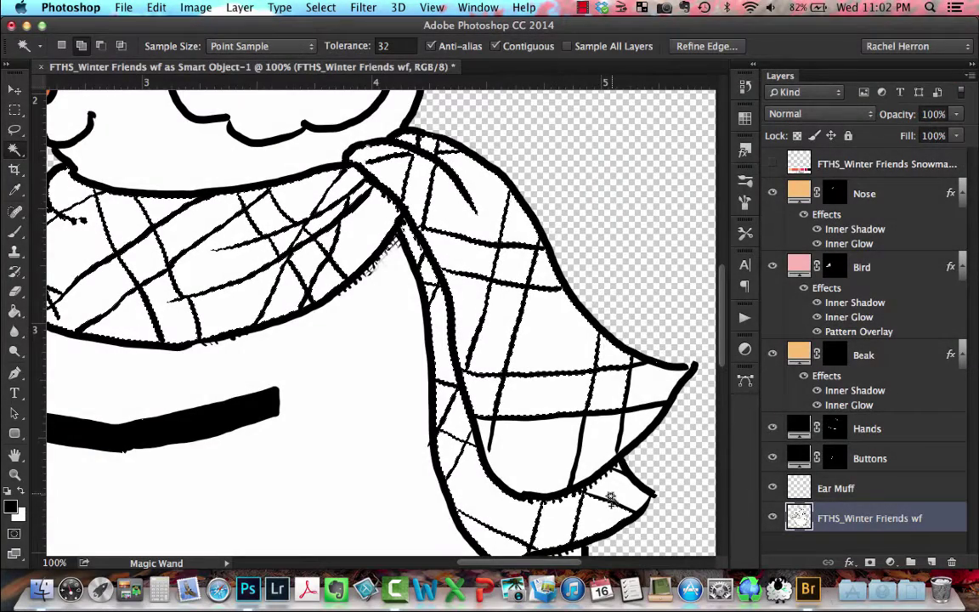
left_click(619, 472)
scroll(618, 476, "up", 6)
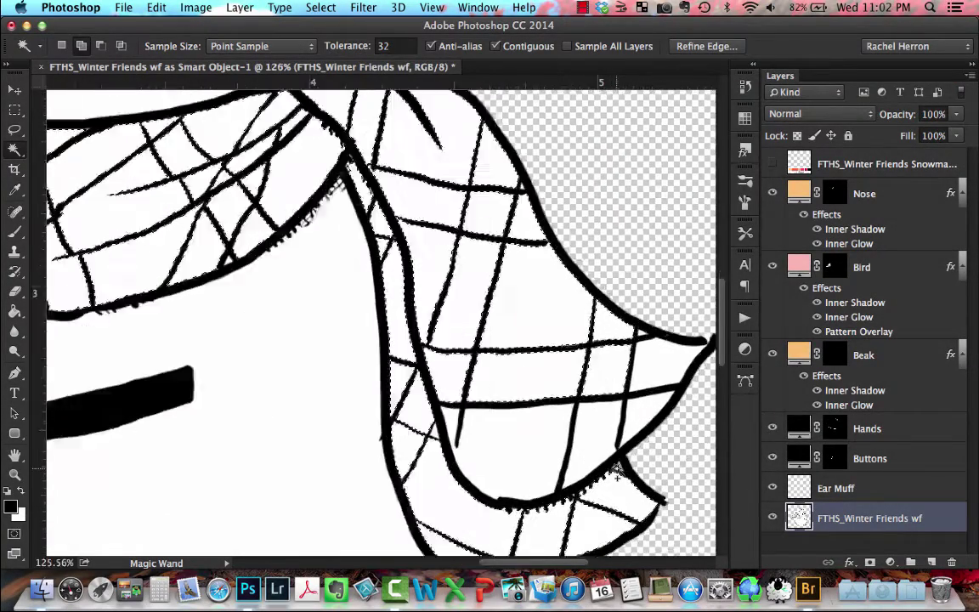
scroll(621, 463, "down", 6)
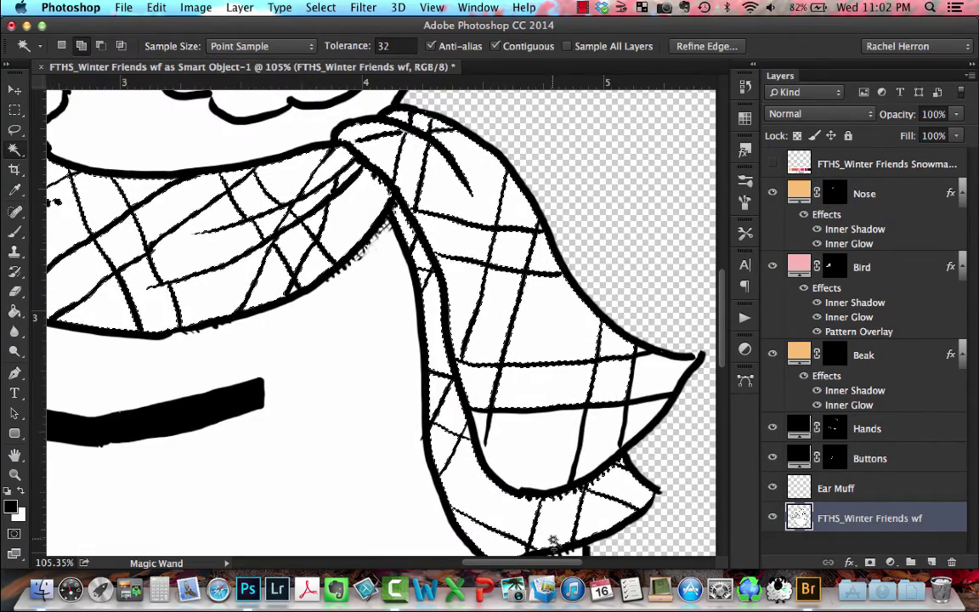
scroll(426, 372, "up", 3)
scroll(420, 370, "down", 6)
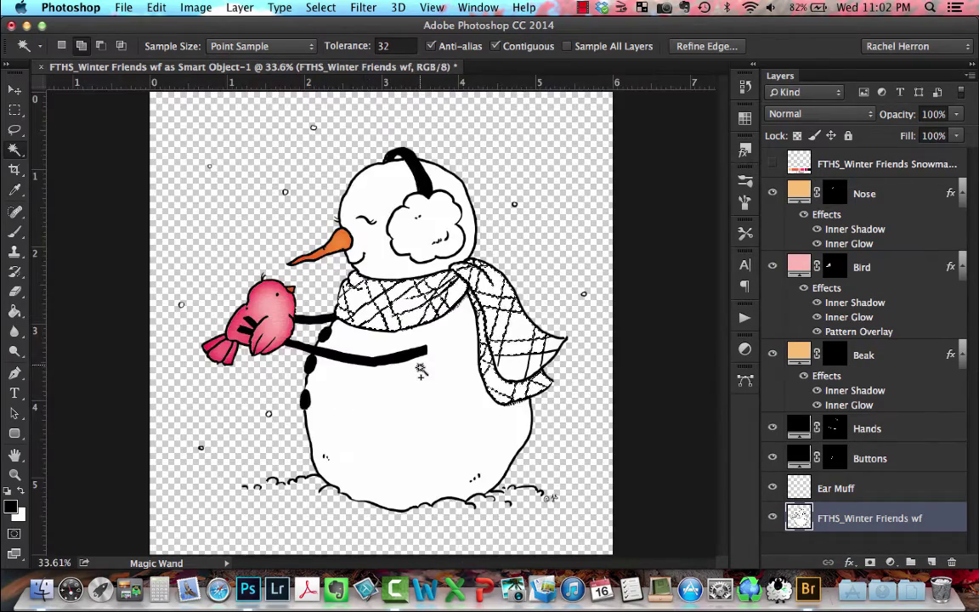
- Copy the selected scarf sections to a new layer and name it Scarf
left_click(233, 8)
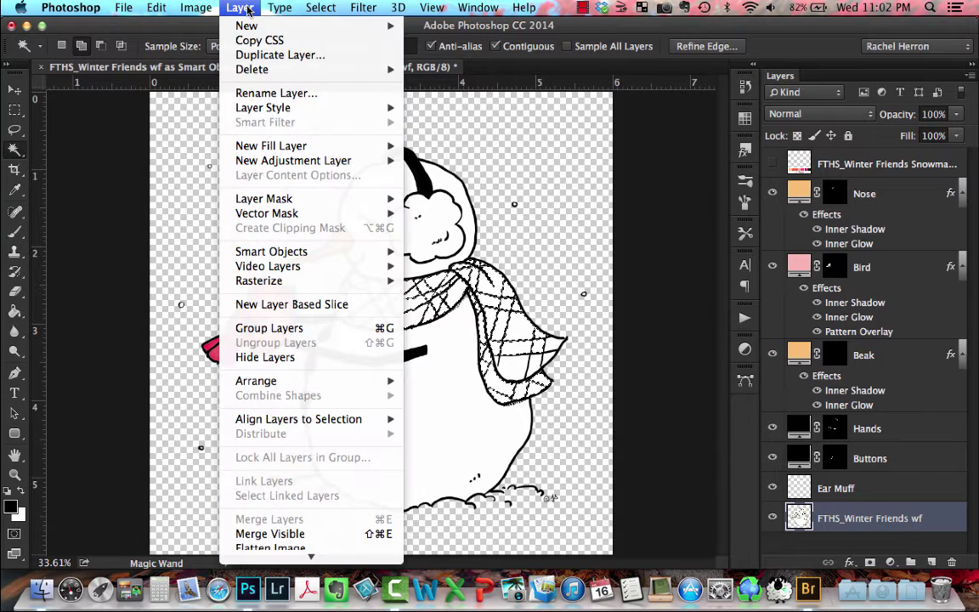
mouse_move(252, 27)
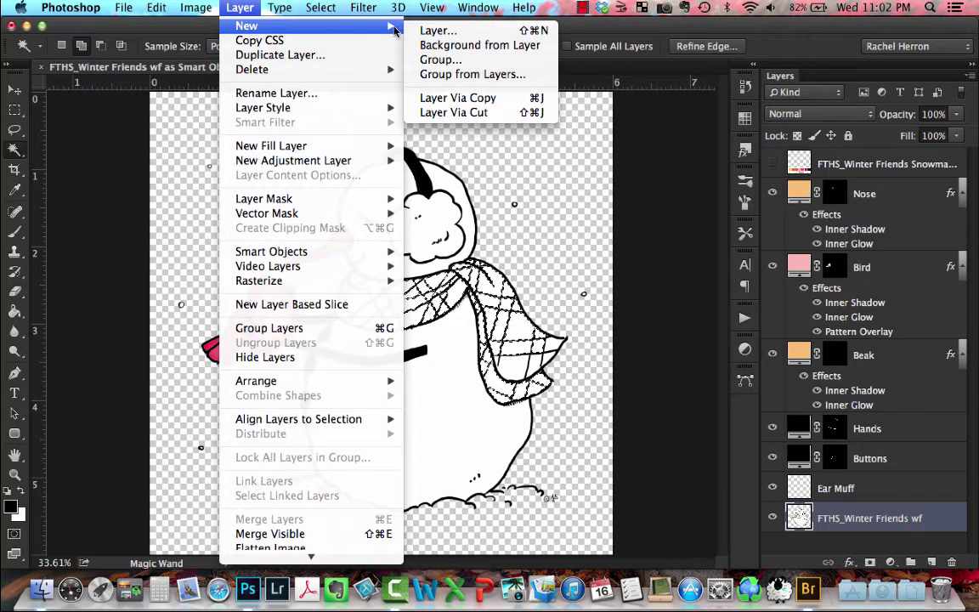
left_click(446, 98)
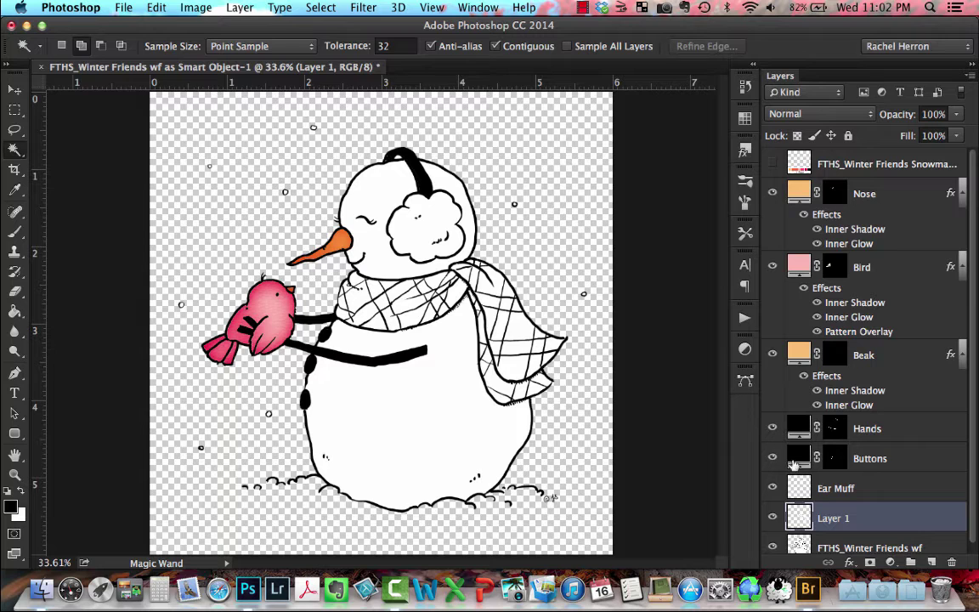
double_click(834, 519)
type("Scarf")
key("Return")
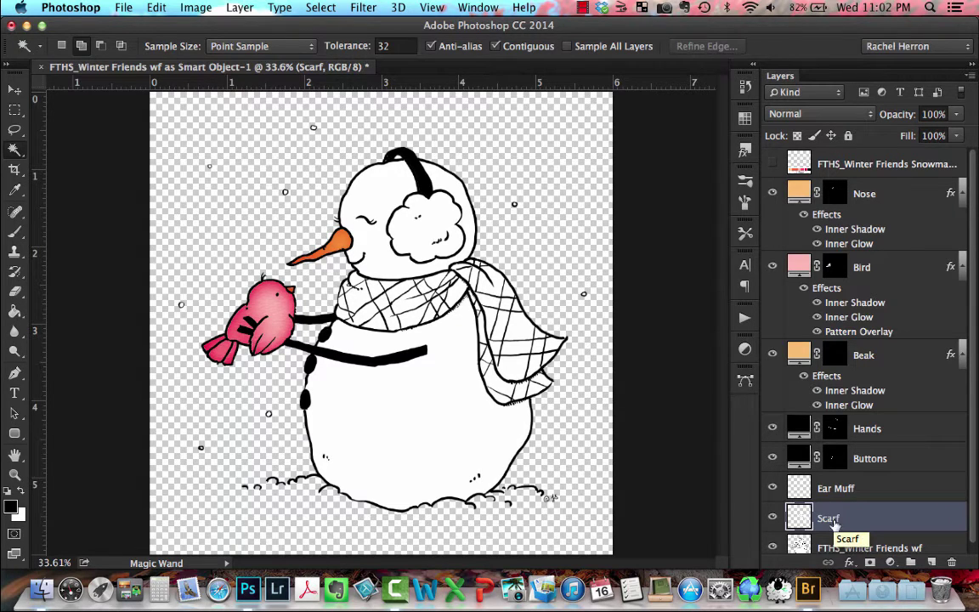
- Switch to Adobe Bridge and preview the argyle paper 04_hroselli-frostyweather-pp13.jpg and the kit image 02_hroselli-frostyweather-prev.jpg at full screen
left_click(809, 589)
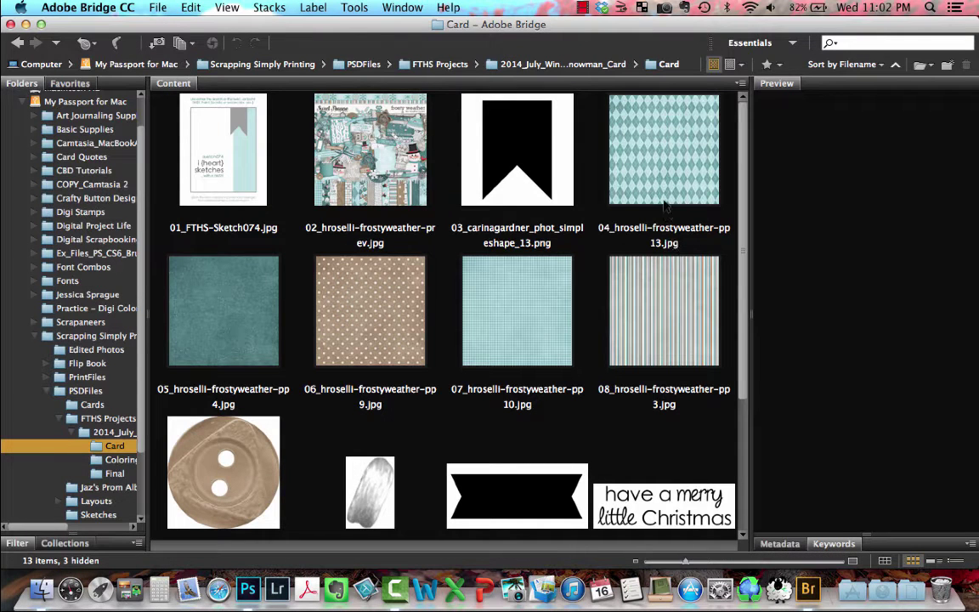
left_click(667, 194)
key("space")
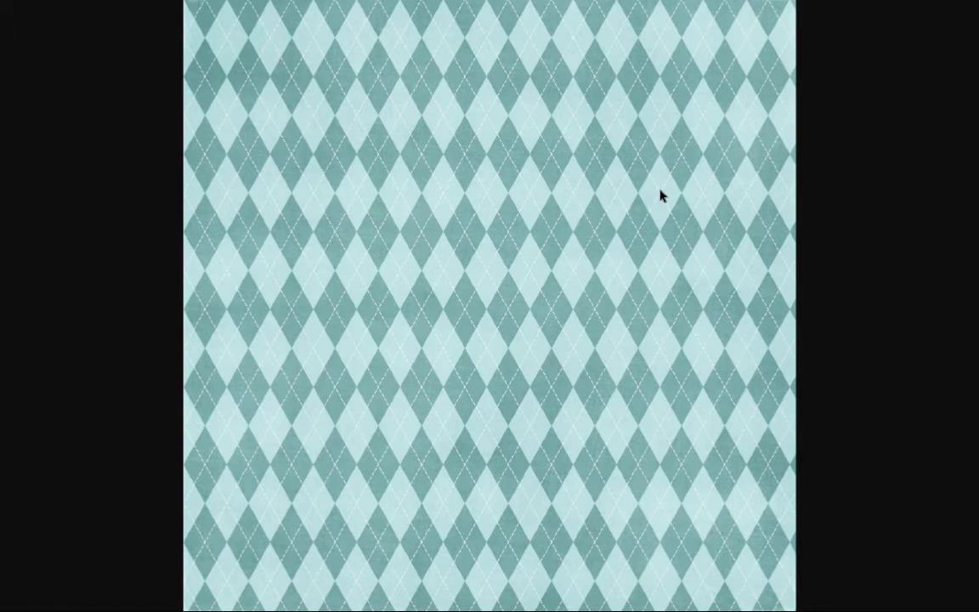
key("space")
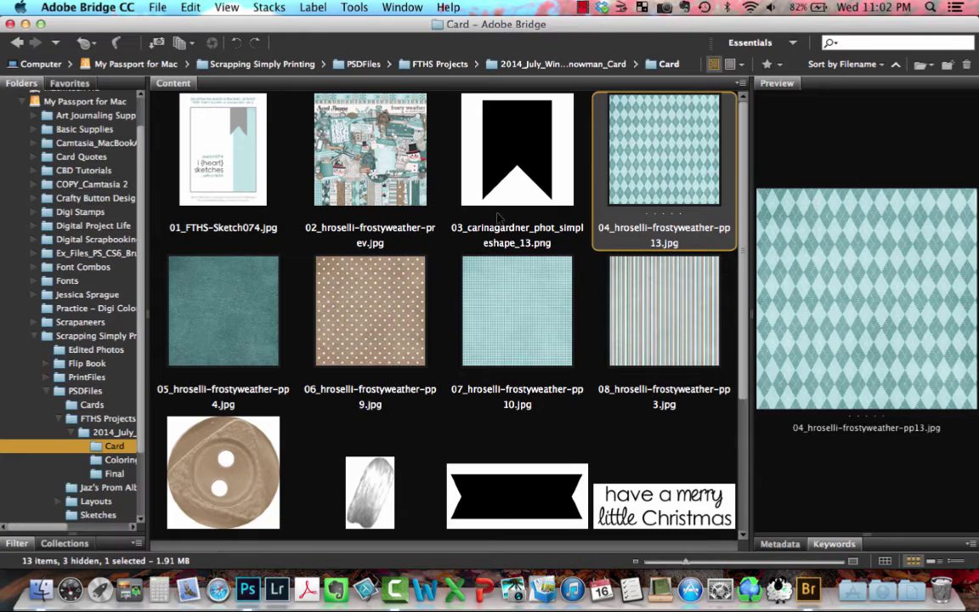
left_click(405, 203)
key("space")
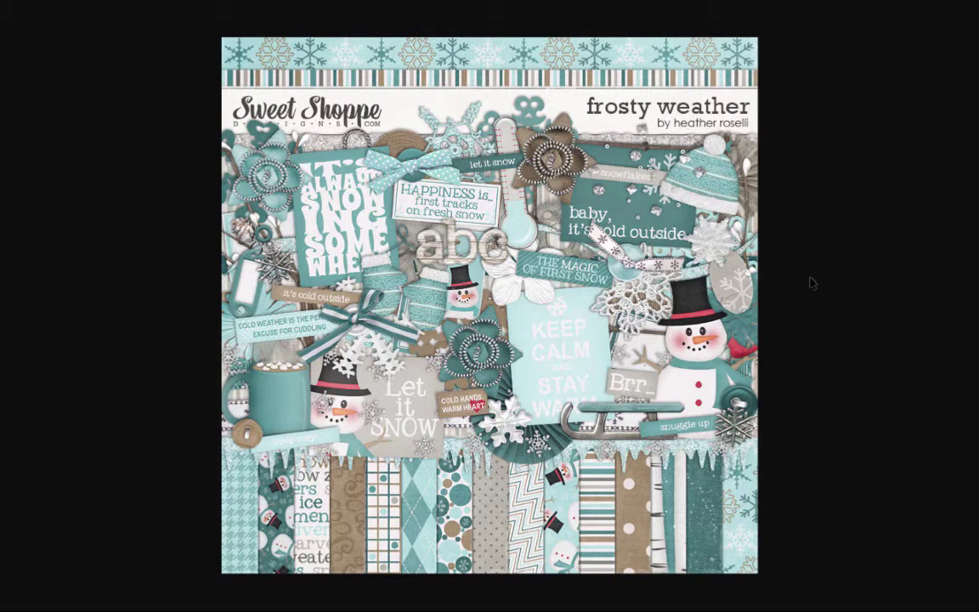
key("space")
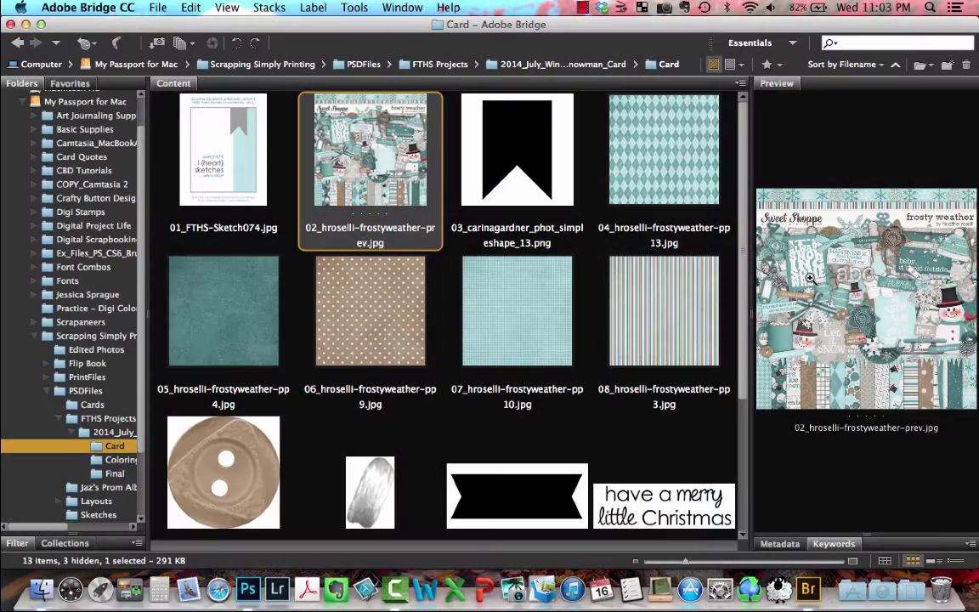
- Place the argyle paper 04_hroselli-frostyweather-pp13.jpg into the Photoshop document above the Scarf layer at its default size
left_click(631, 193)
right_click(640, 129)
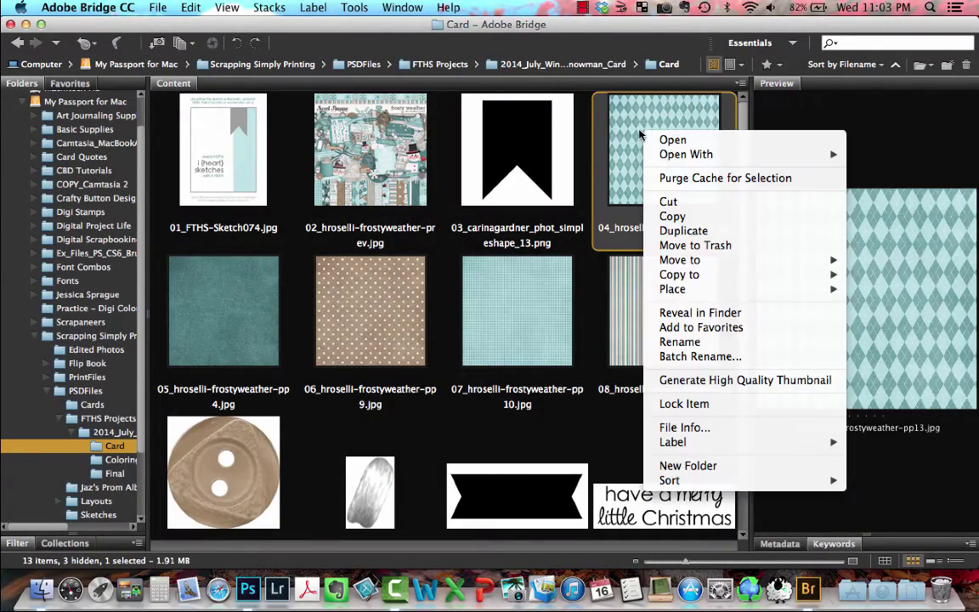
mouse_move(672, 290)
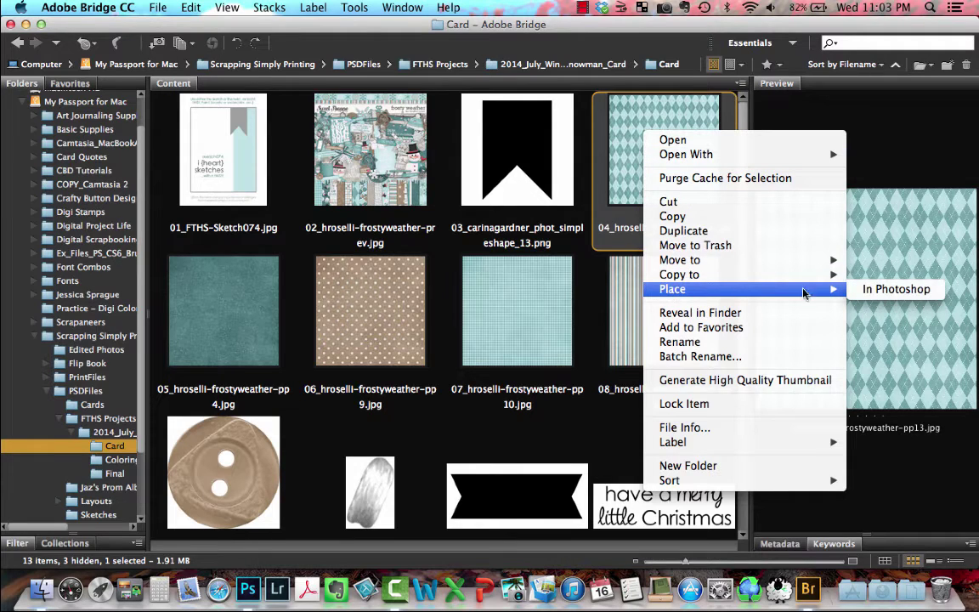
left_click(865, 291)
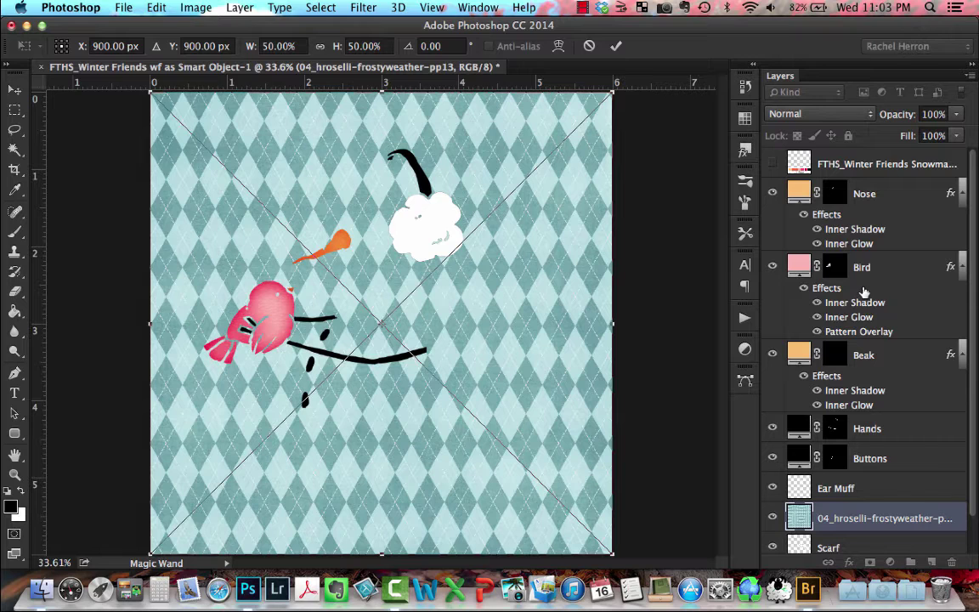
left_click(616, 48)
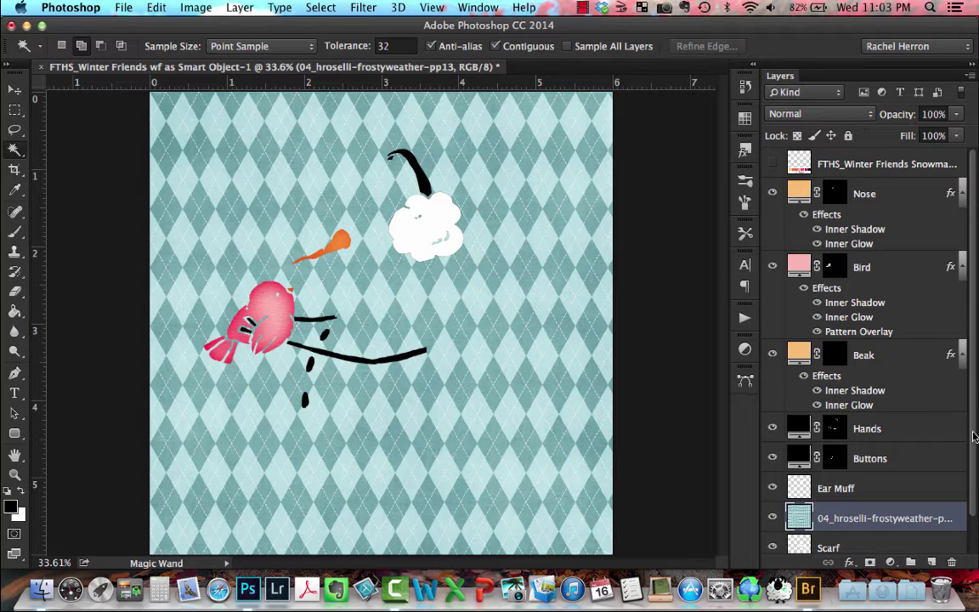
- Duplicate the argyle paper layer under its default copy name and move the copy above the Ear Muff layer
left_click_drag(974, 436, 976, 482)
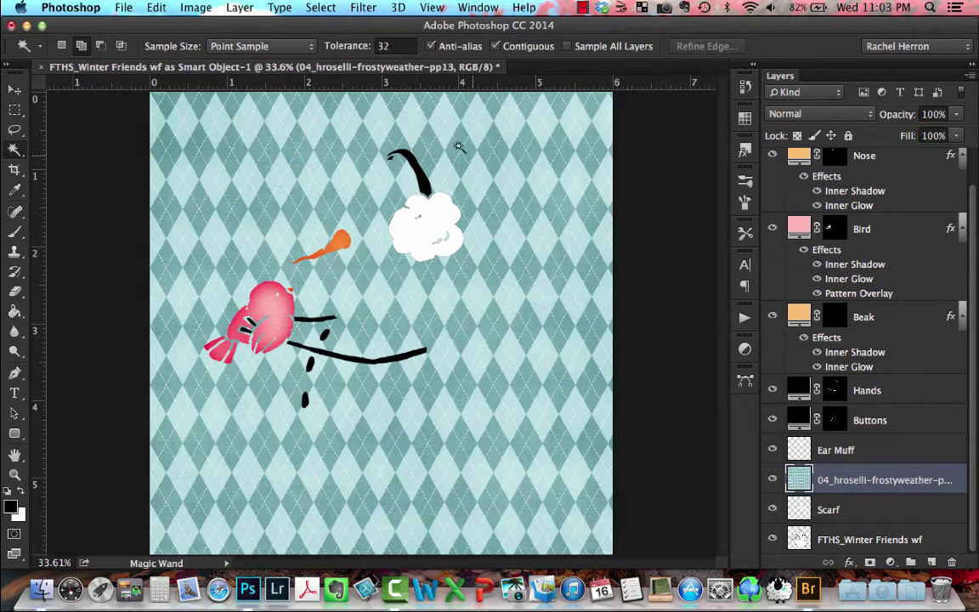
left_click(240, 8)
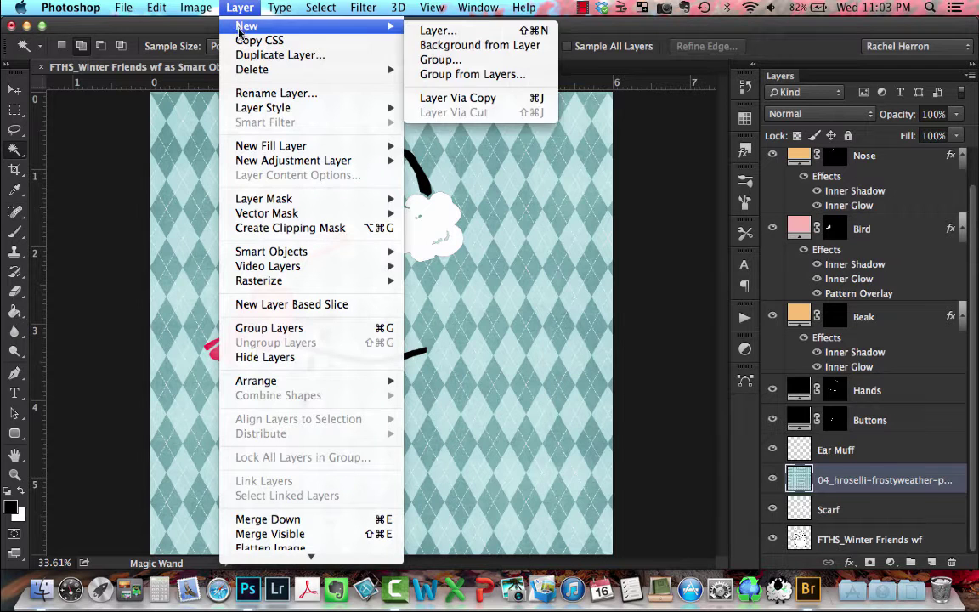
left_click(239, 55)
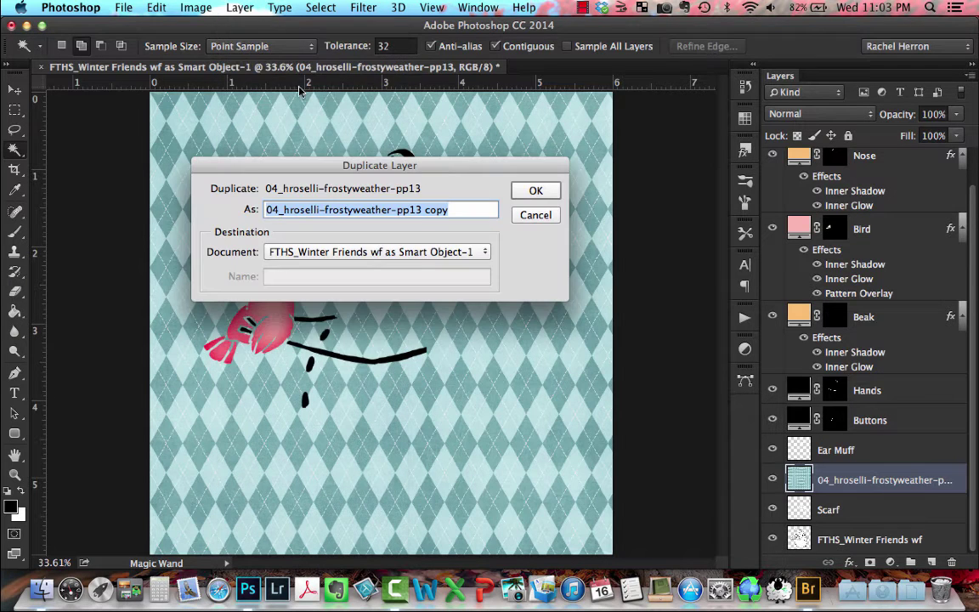
left_click(533, 191)
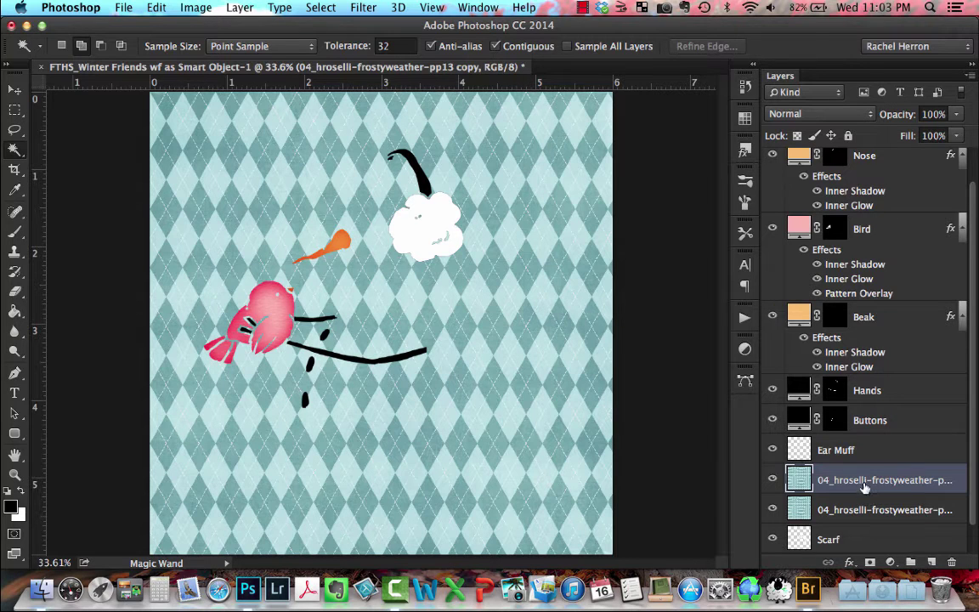
left_click_drag(864, 487, 865, 446)
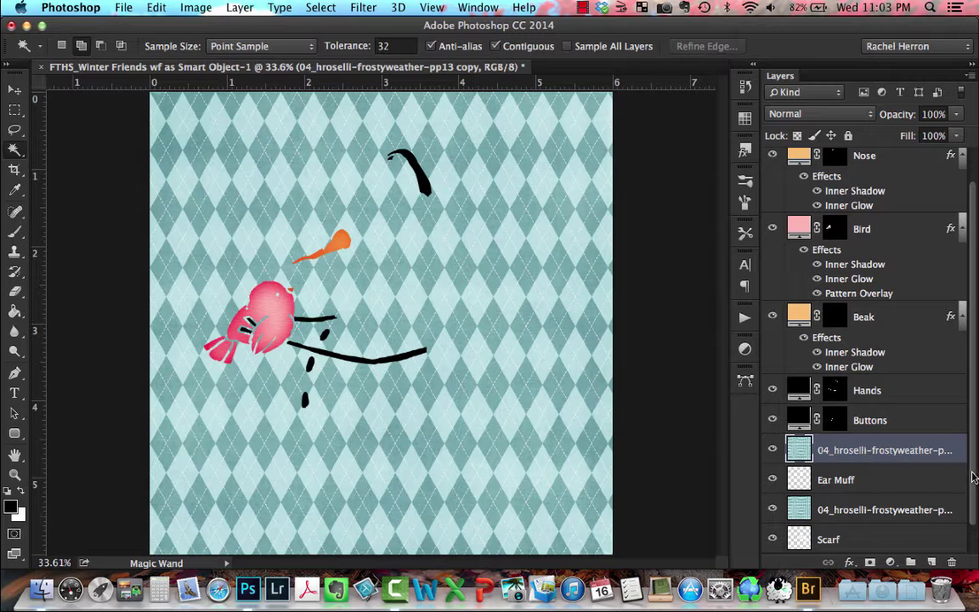
- Clip the lower argyle paper layer to the Scarf layer with a clipping mask
left_click_drag(974, 478, 973, 506)
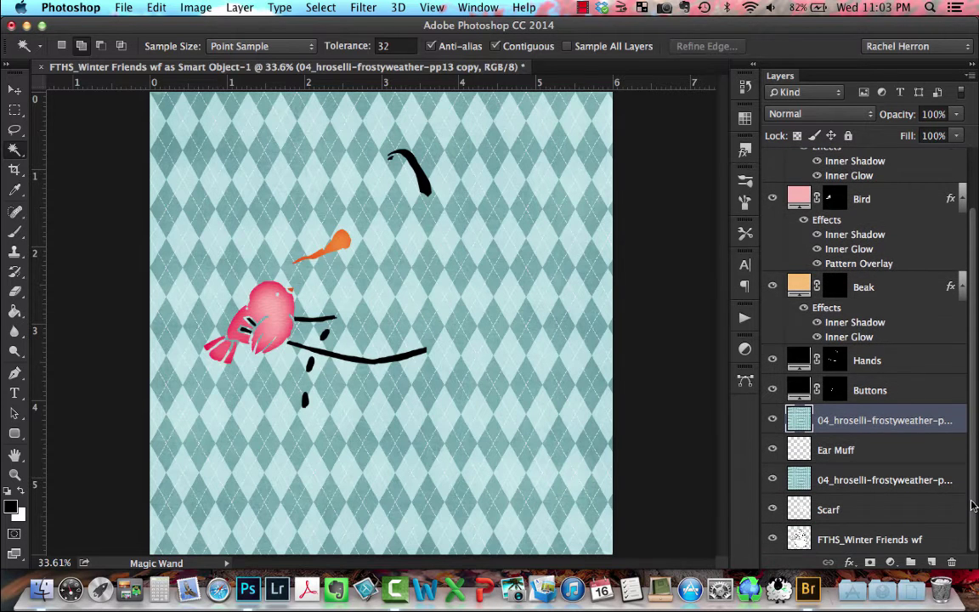
left_click(840, 482)
right_click(840, 482)
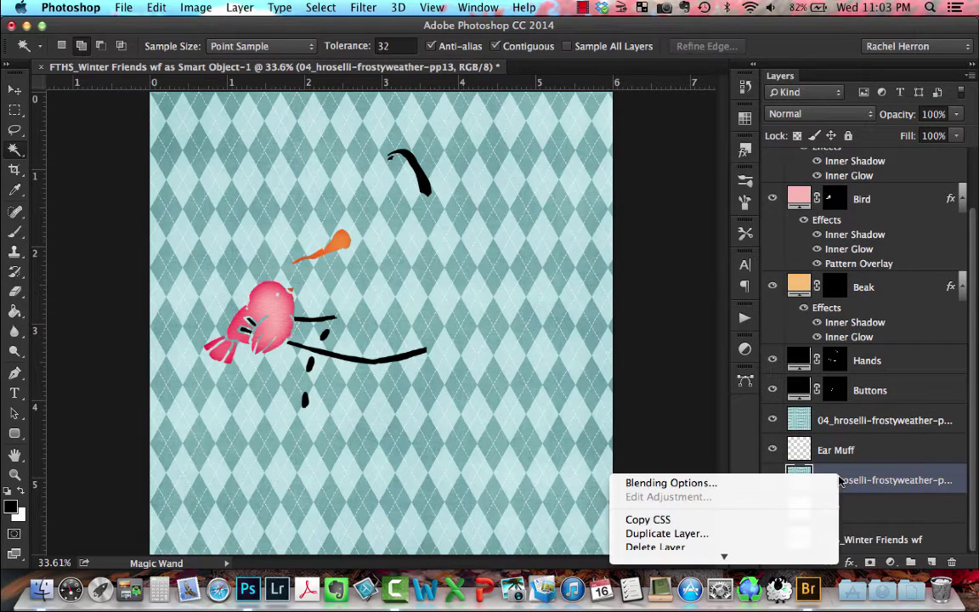
mouse_move(731, 558)
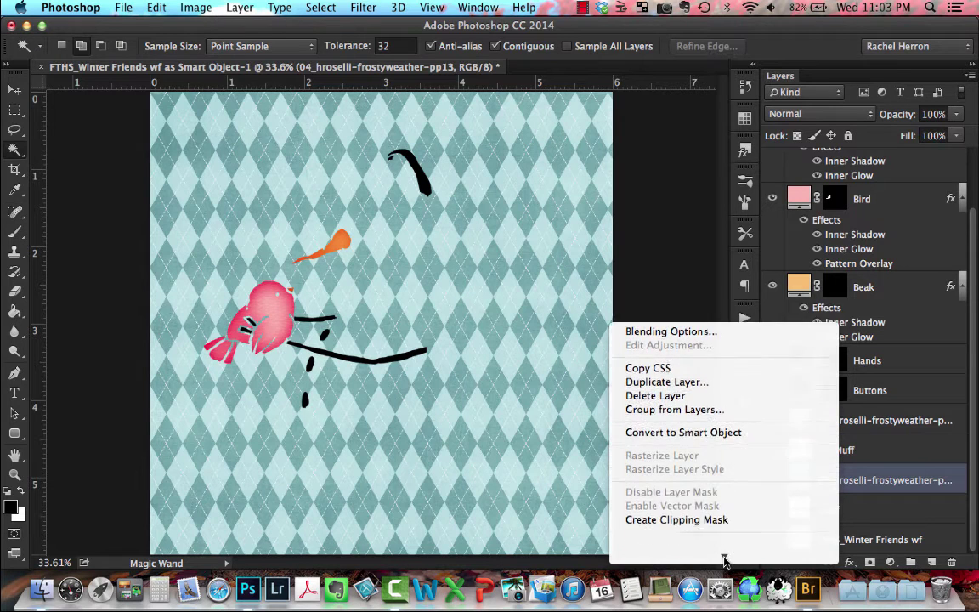
left_click(716, 467)
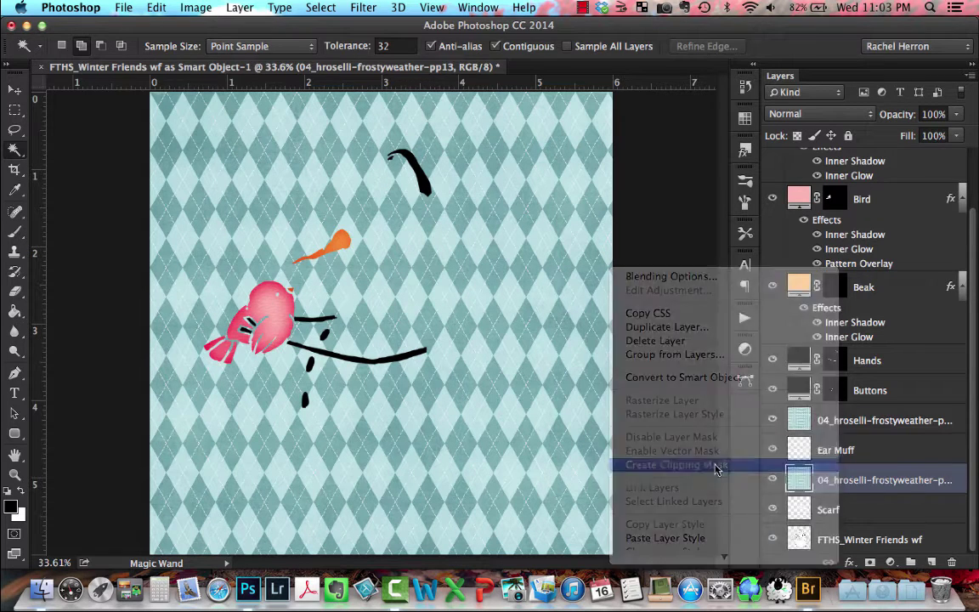
- Clip the argyle paper copy to the Ear Muff layer with a clipping mask
left_click(842, 420)
right_click(842, 422)
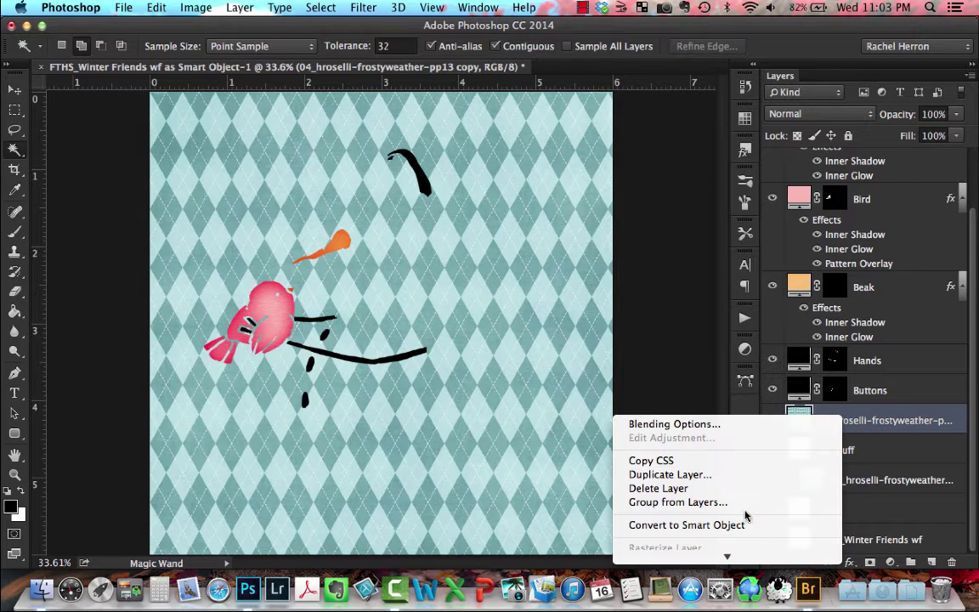
mouse_move(729, 557)
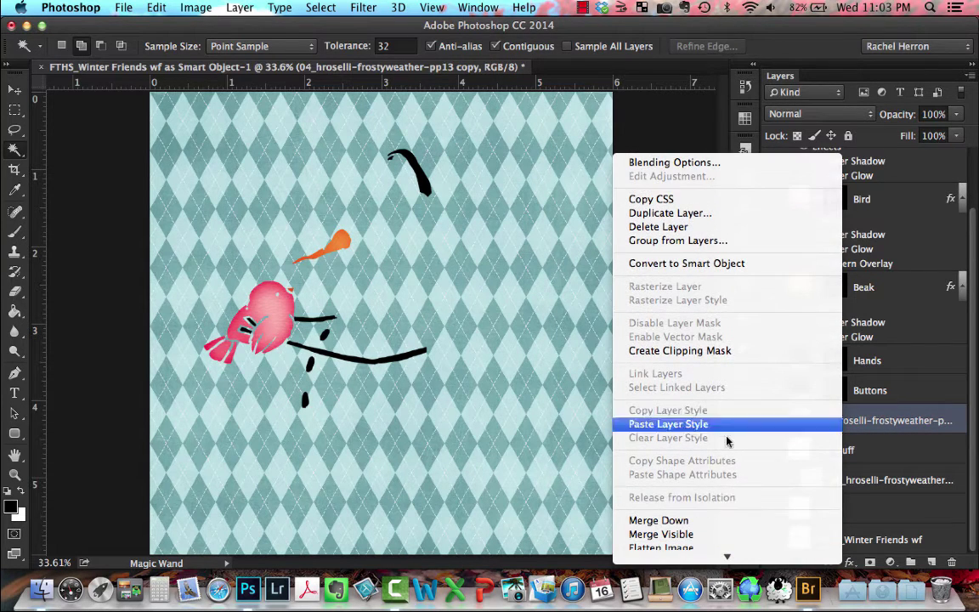
left_click(721, 351)
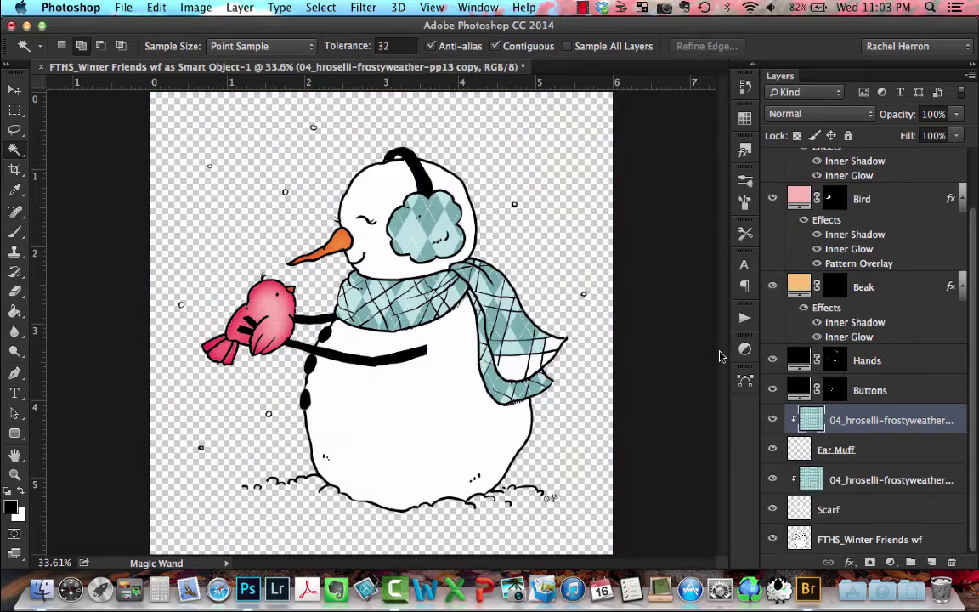
- Examine the argyle pattern on the snowman's ear muff and scarf up close
key("v")
key("super+equal")
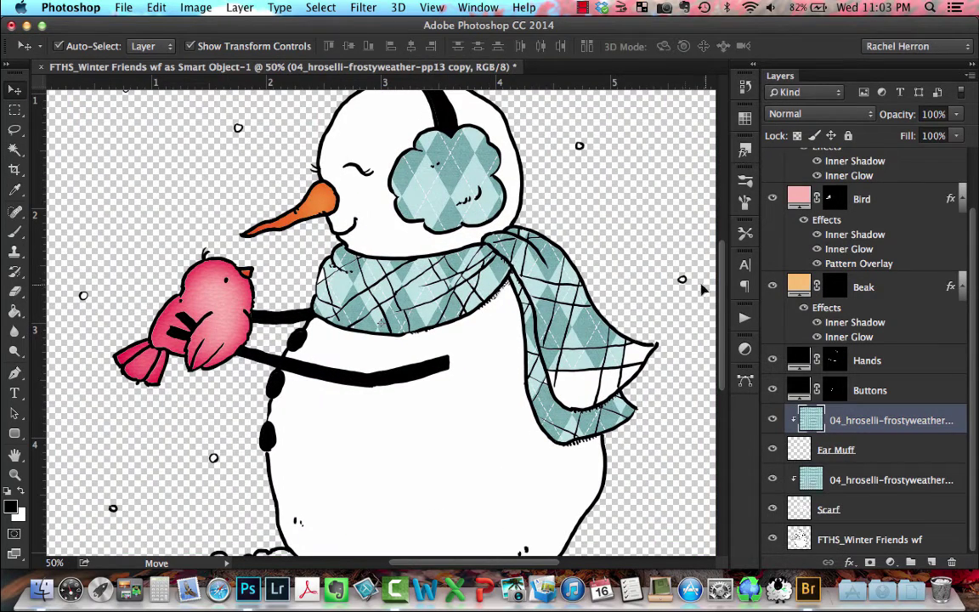
left_click_drag(721, 291, 719, 274)
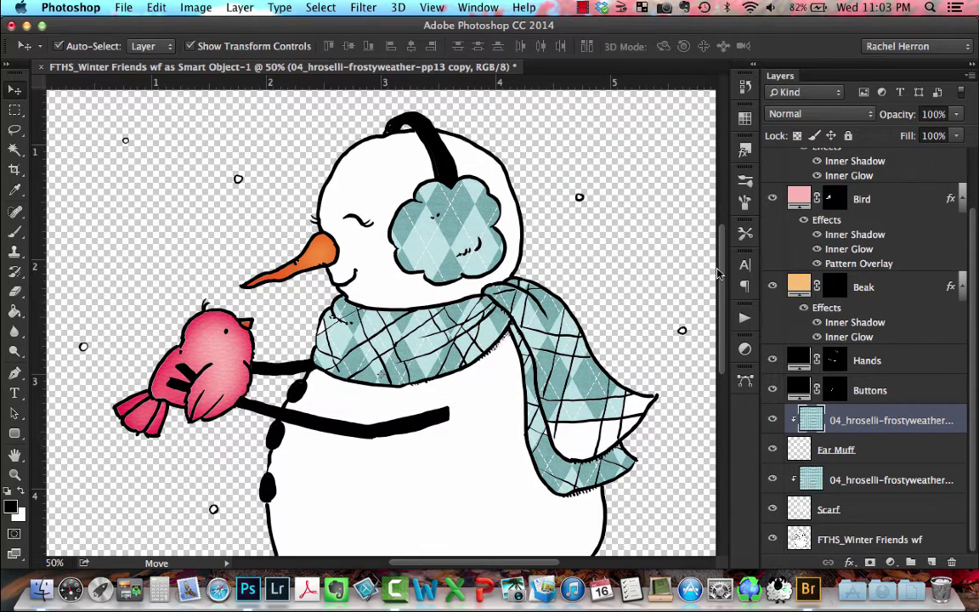
key("super+0")
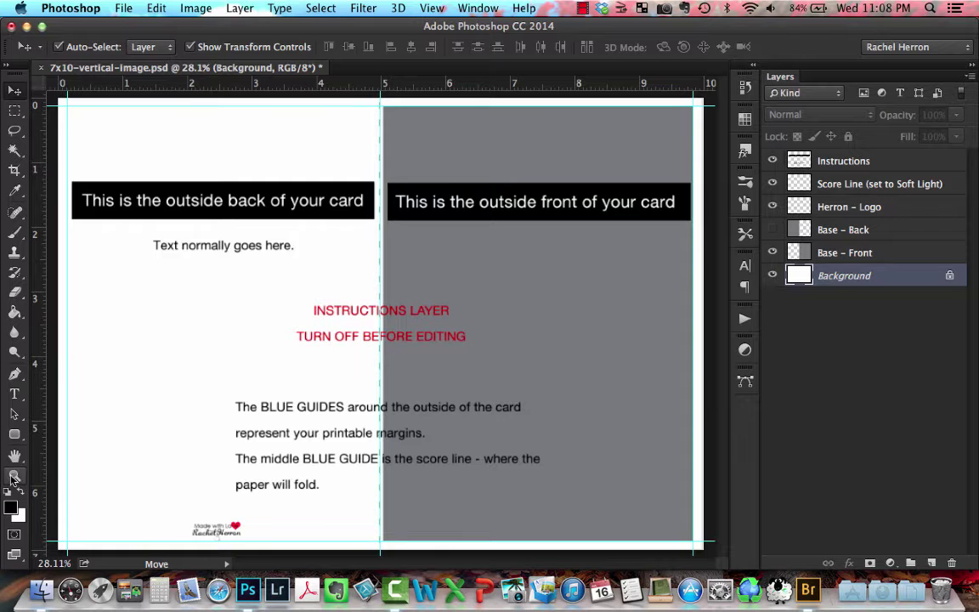
- Examine the Made with Love logo on the card back of the 7x10-vertical-image.psd template up close
key("z")
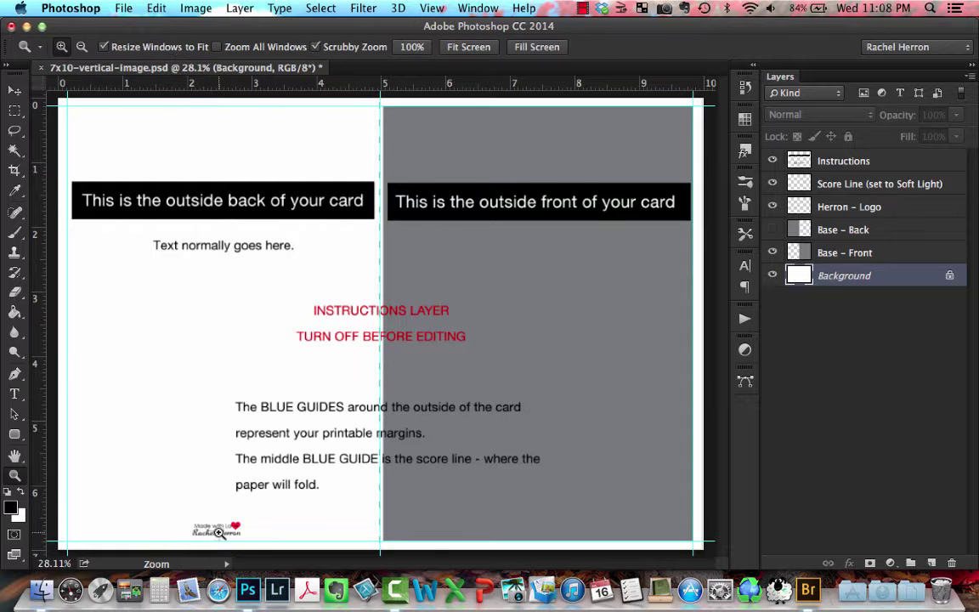
left_click(219, 532)
left_click(219, 532)
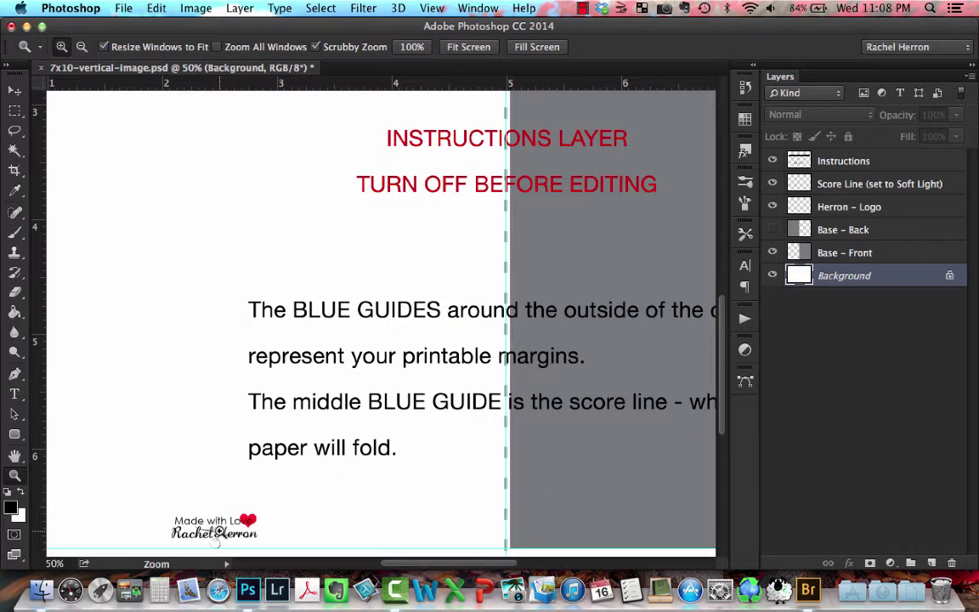
left_click(219, 534)
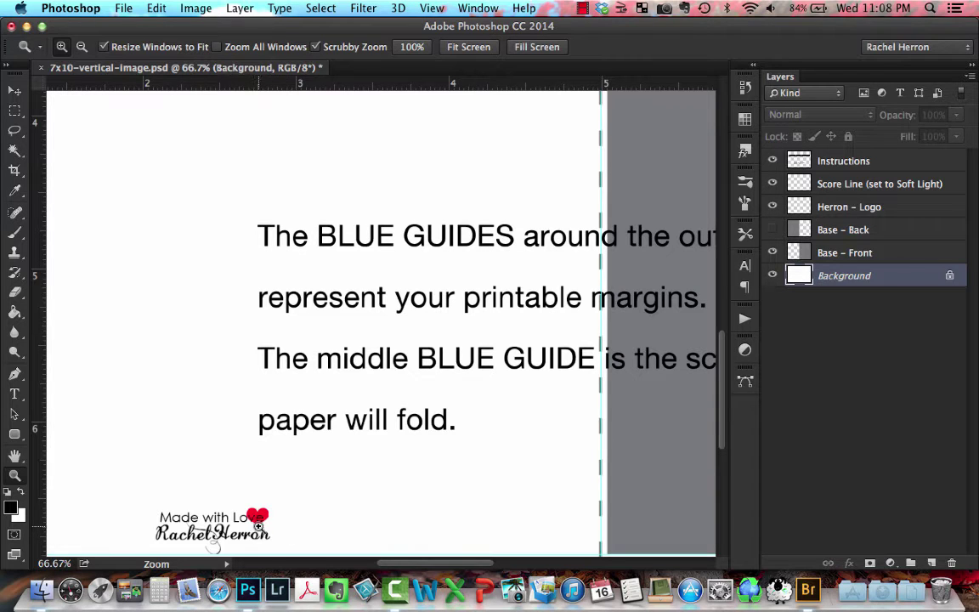
key("super+0")
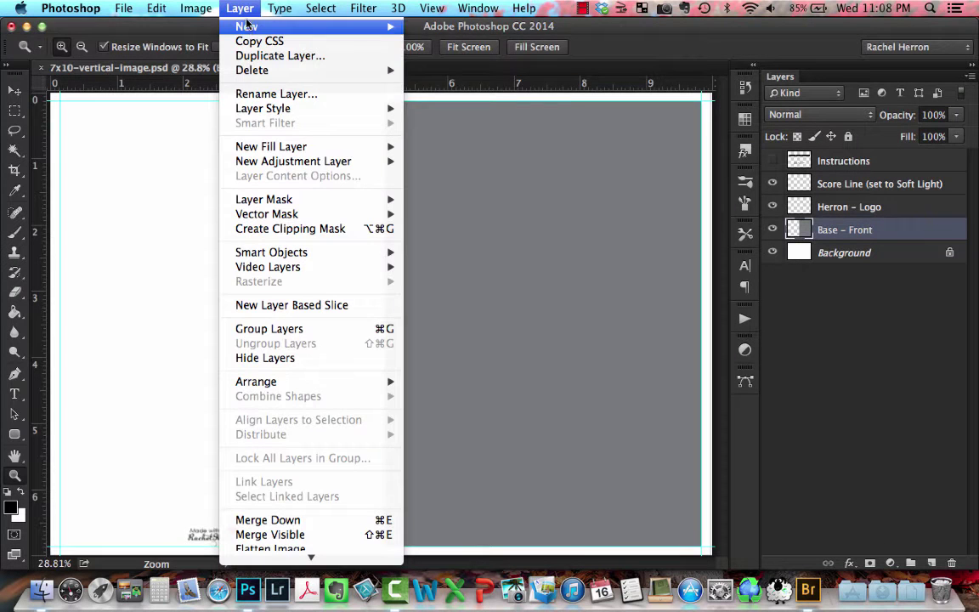
- Add a new layer named +Layer directly above the Base - Front layer
mouse_move(357, 26)
left_click(441, 31)
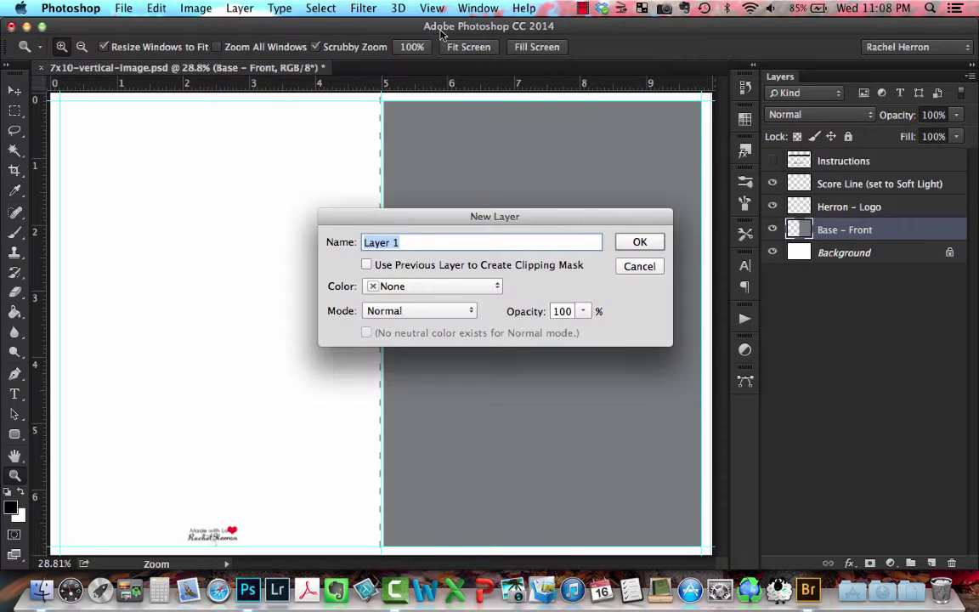
type("+")
key("Return")
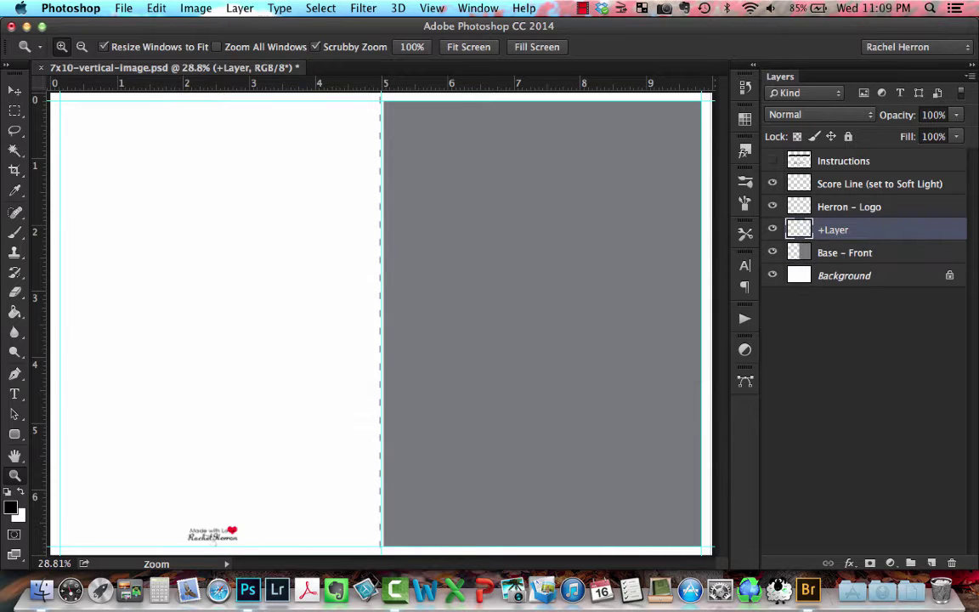
- Fill a rectangle on +Layer, slightly inset from the grey card front's edges, with Dull Lavender - BV20 and clear the selection
left_click(14, 111)
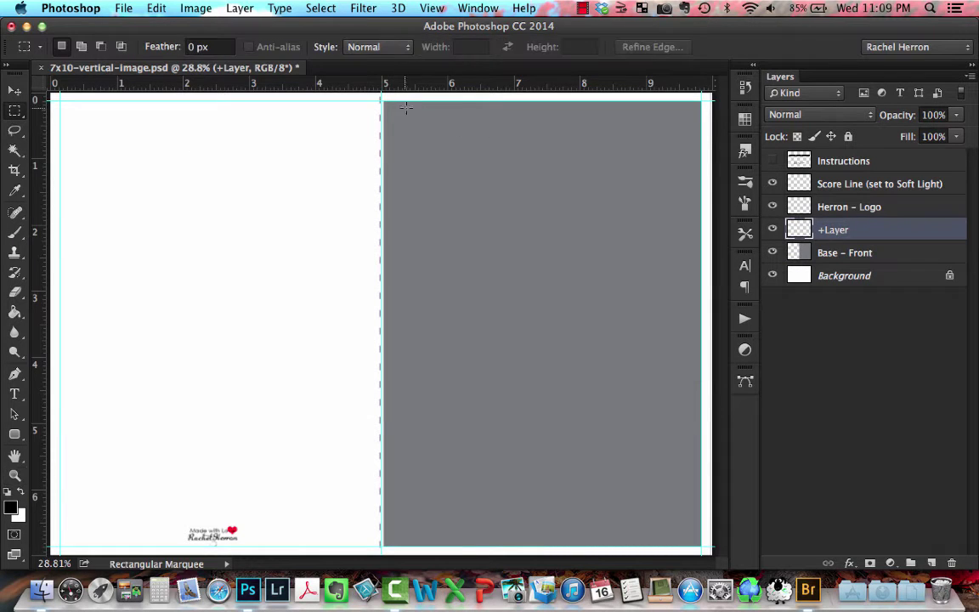
left_click_drag(387, 104, 692, 540)
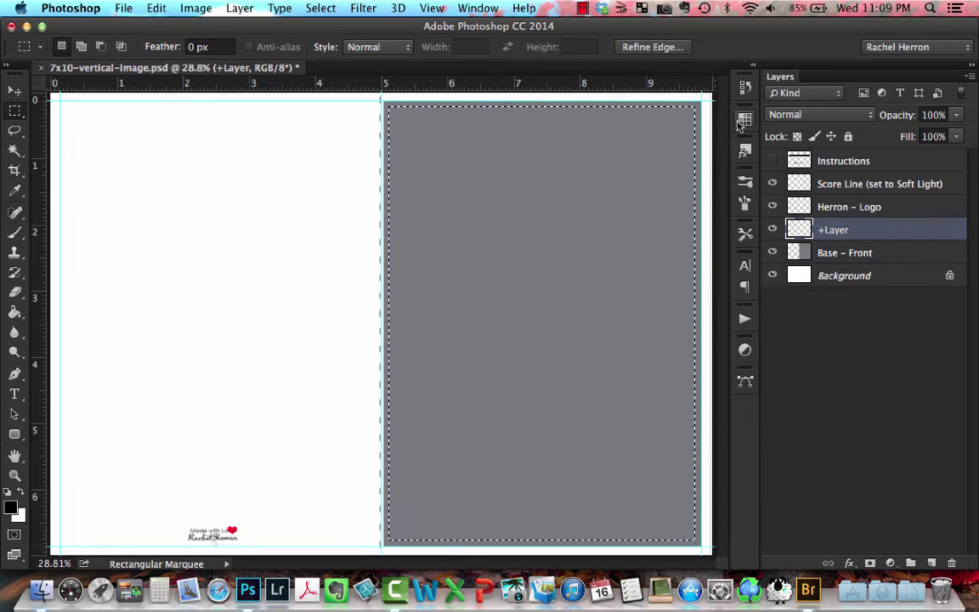
left_click(745, 119)
left_click(562, 256)
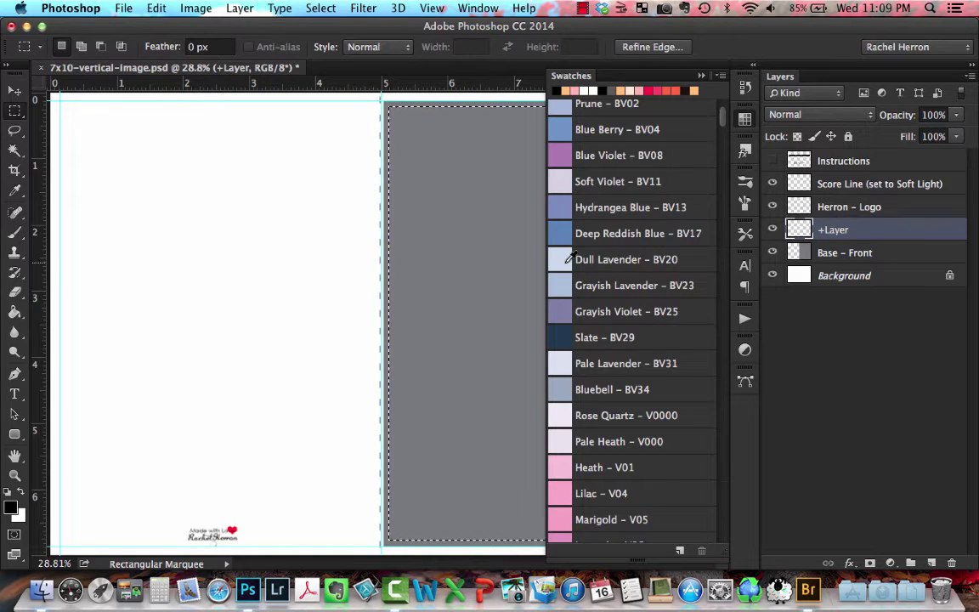
key("g")
left_click(533, 243)
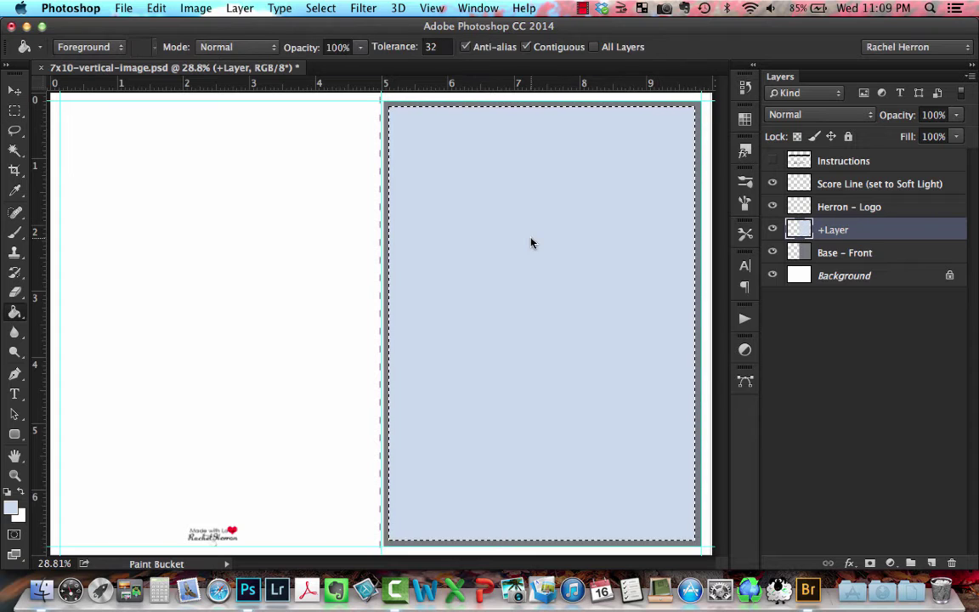
key("ctrl+d")
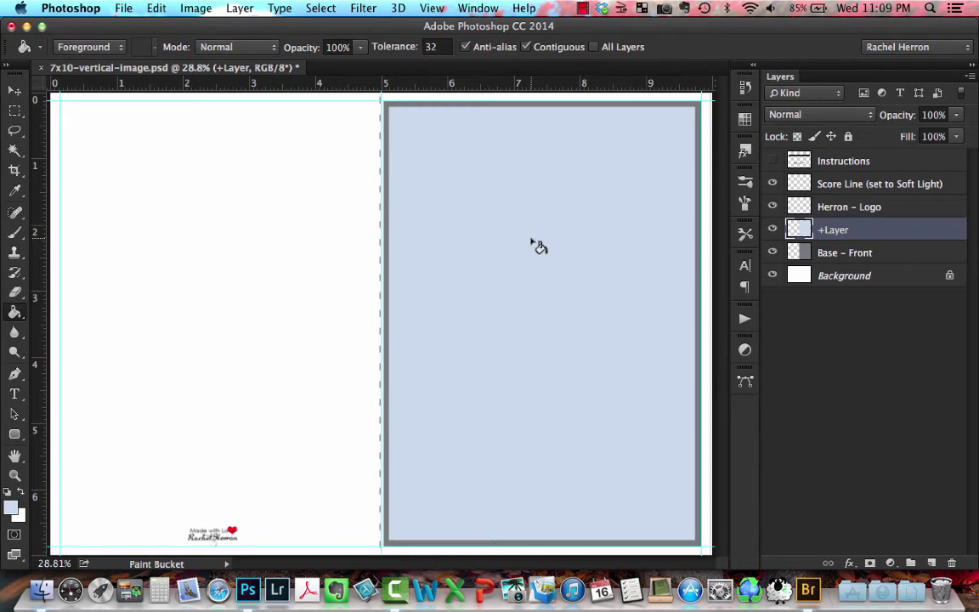
- Align the horizontal centres of the +Layer rectangle and the Base - Front layer
key("v")
left_click(844, 253, "shift")
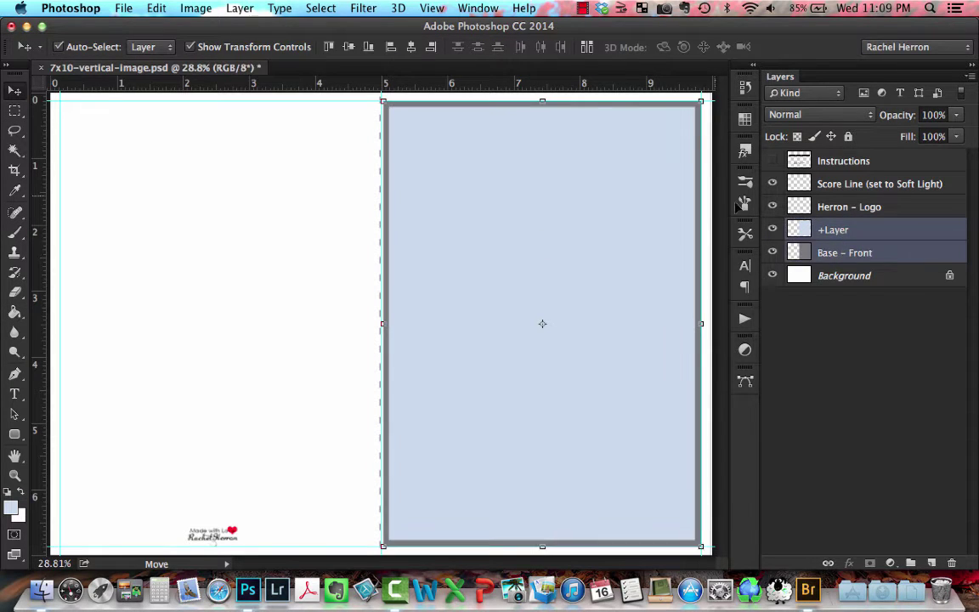
left_click(411, 49)
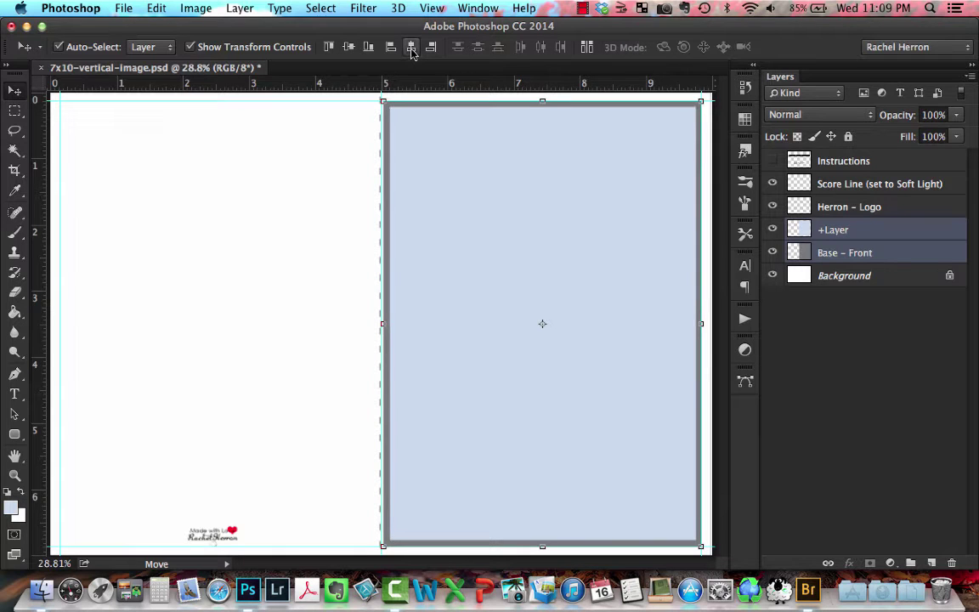
- Add another new layer named +Layer directly above the pale lavender rectangle's layer
left_click(837, 233)
left_click(240, 8)
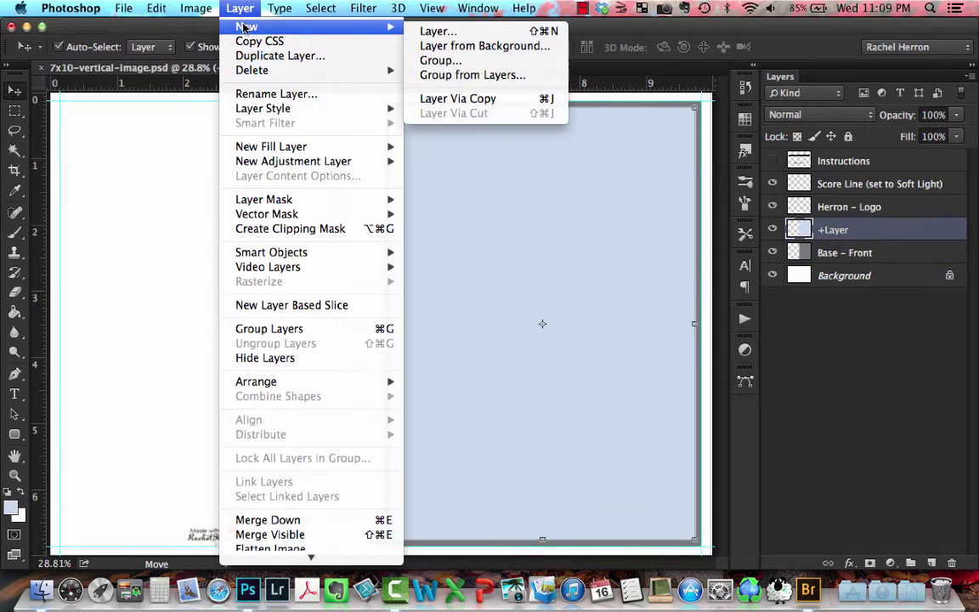
left_click(429, 30)
type("+Layer")
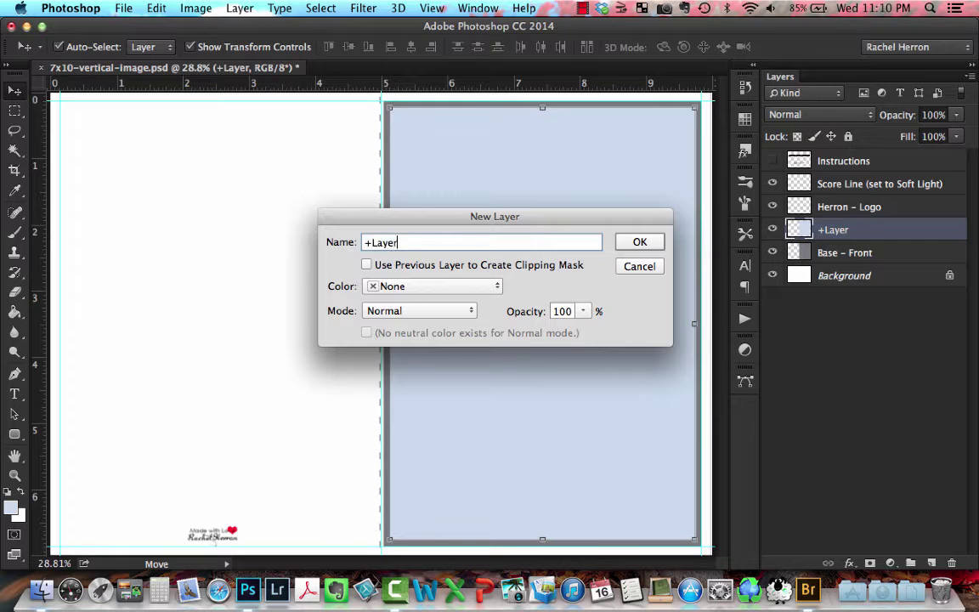
key("Return")
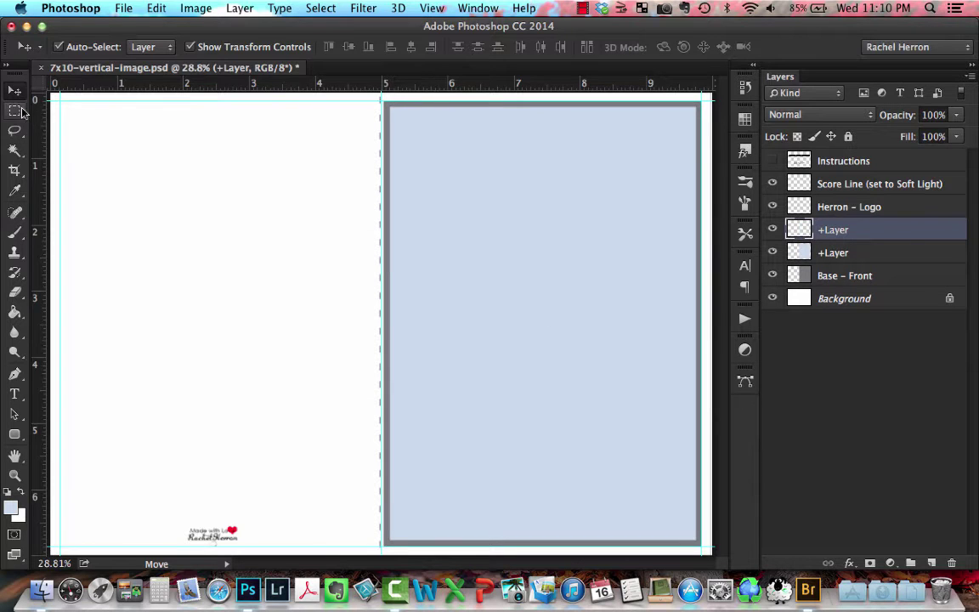
- Fill a full-height strip about 1.7 inches wide along the lavender rectangle's right edge with a darker blue-violet swatch on the new layer
key("m")
left_click_drag(585, 107, 697, 540)
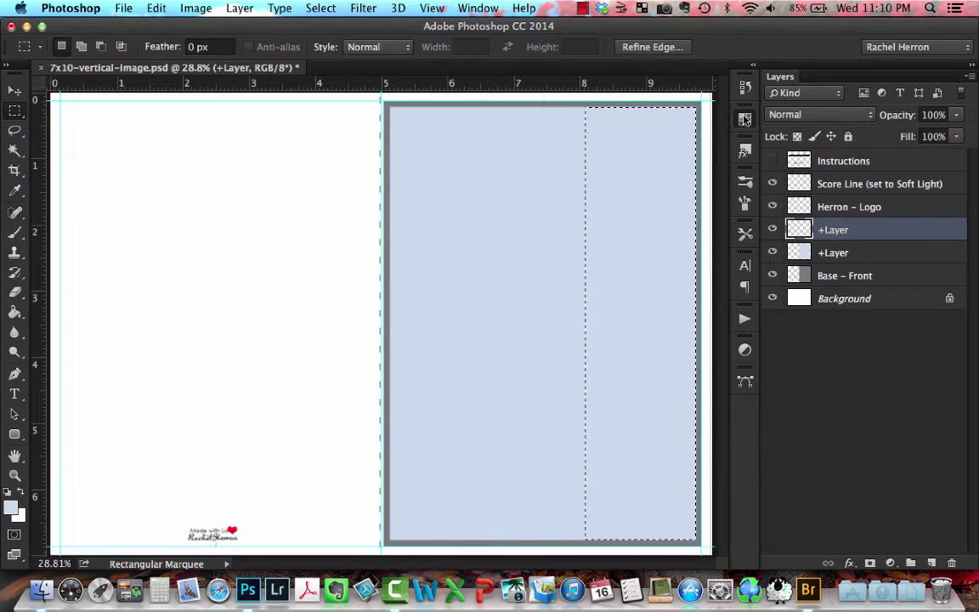
left_click(745, 151)
left_click(745, 151)
key("g")
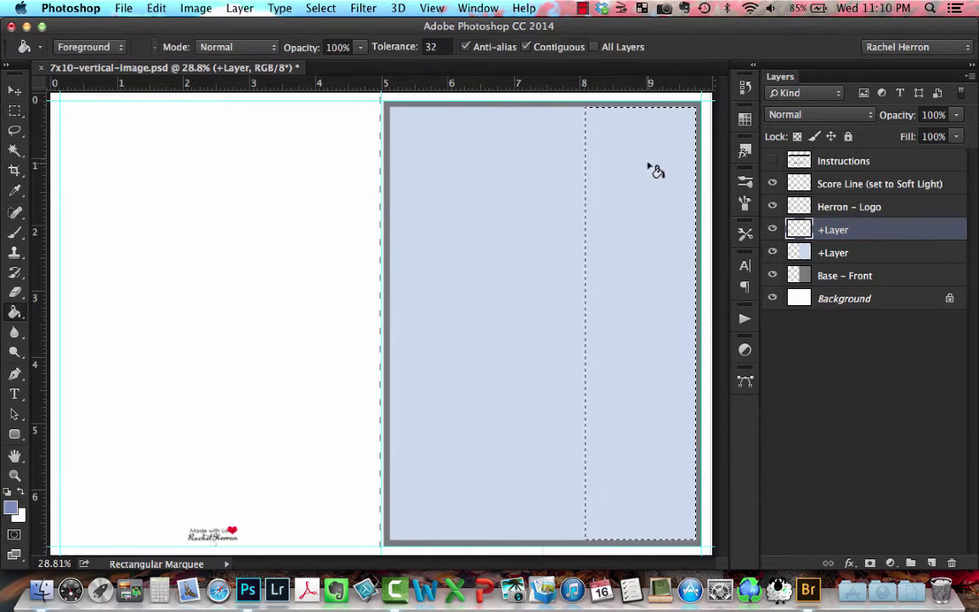
left_click(647, 170)
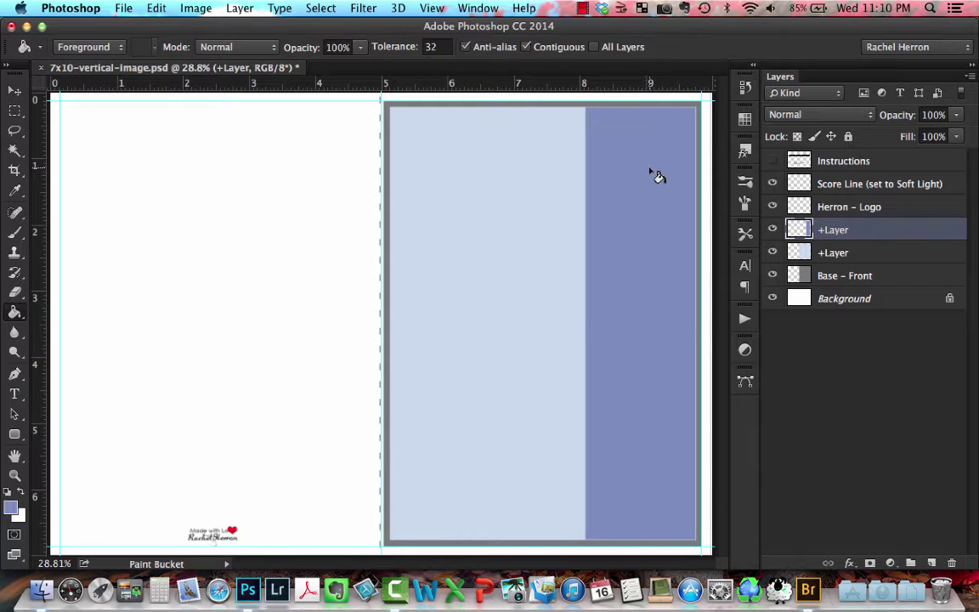
- Switch to Bridge, place 03_carinagardner_phot_simpleshape_13.png into the card file, and scale the flag shape to 25.62%
key("v")
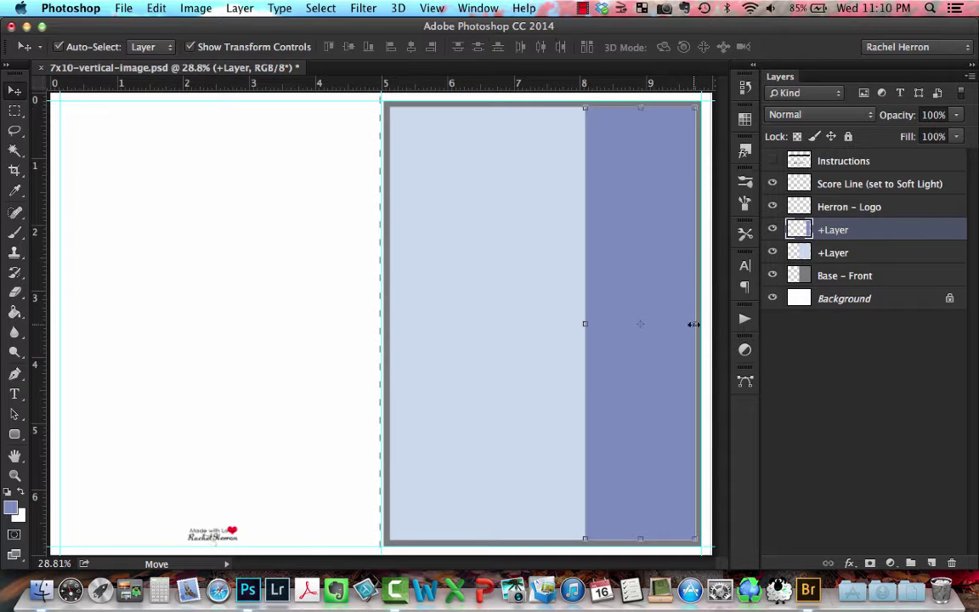
left_click(808, 589)
left_click(524, 143)
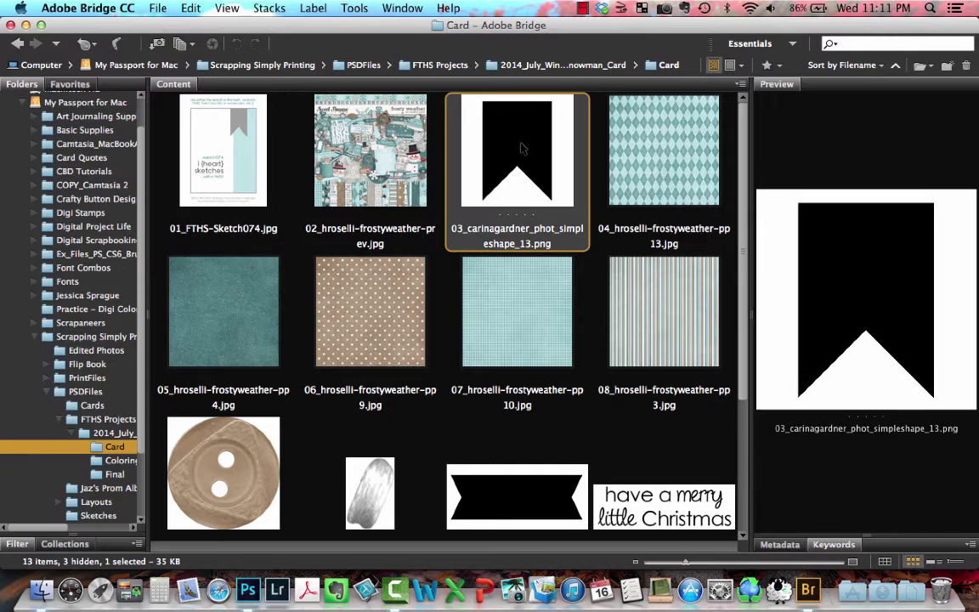
right_click(525, 142)
mouse_move(595, 301)
left_click(731, 303)
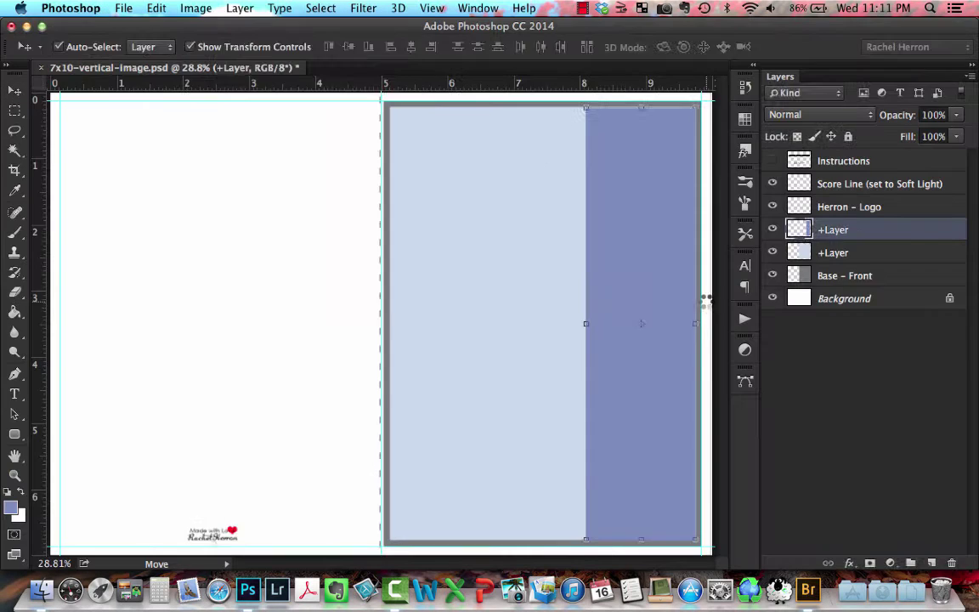
key("super+minus")
key("super+minus")
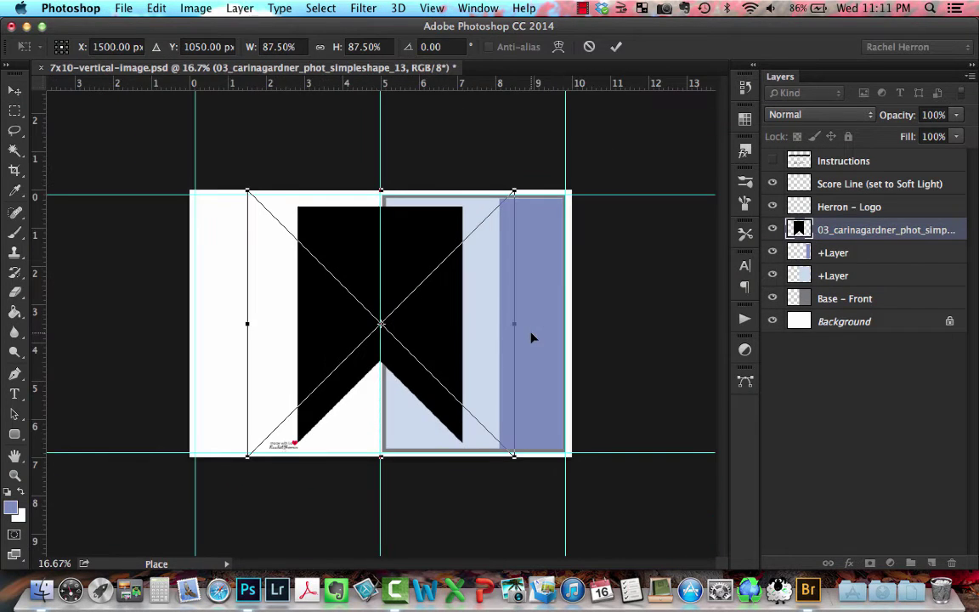
left_click_drag(256, 197, 457, 365)
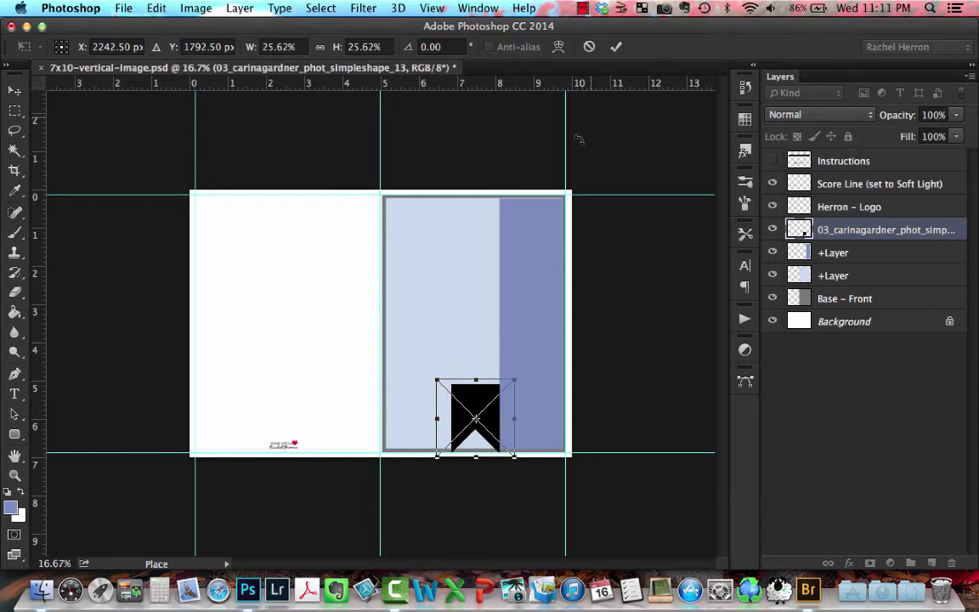
left_click(616, 47)
- Move the black flag to the top of the card front, straddling the left edge of the blue-violet strip
key("super+plus")
left_click_drag(526, 449, 556, 167)
key("Down")
key("Down")
key("Down")
key("Down")
key("Down")
key("Down")
key("Down")
key("Down")
key("Down")
key("Down")
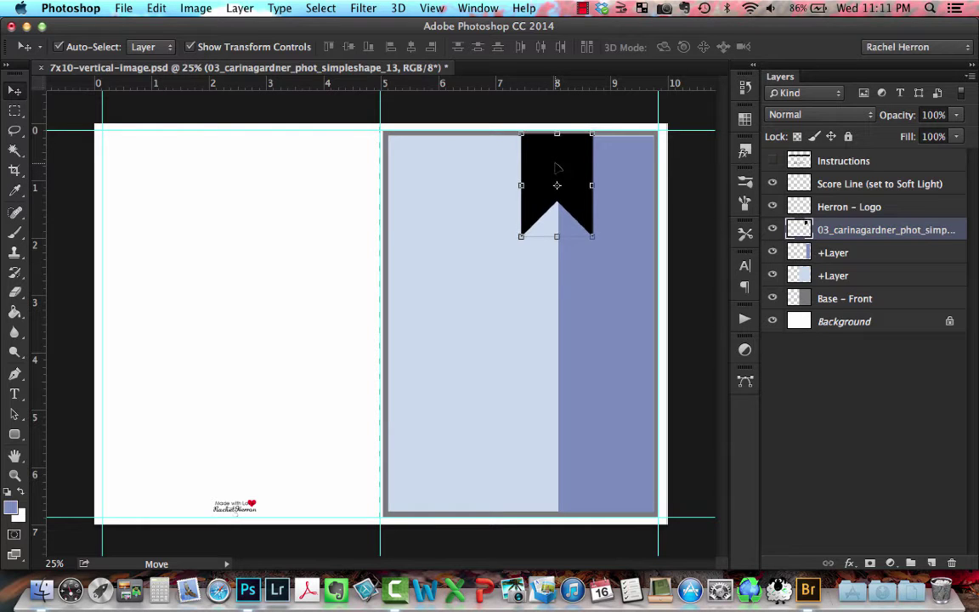
- Name the flag's layer +Flag and stretch the flag downward to a length of about 2.3 inches
left_click(640, 145)
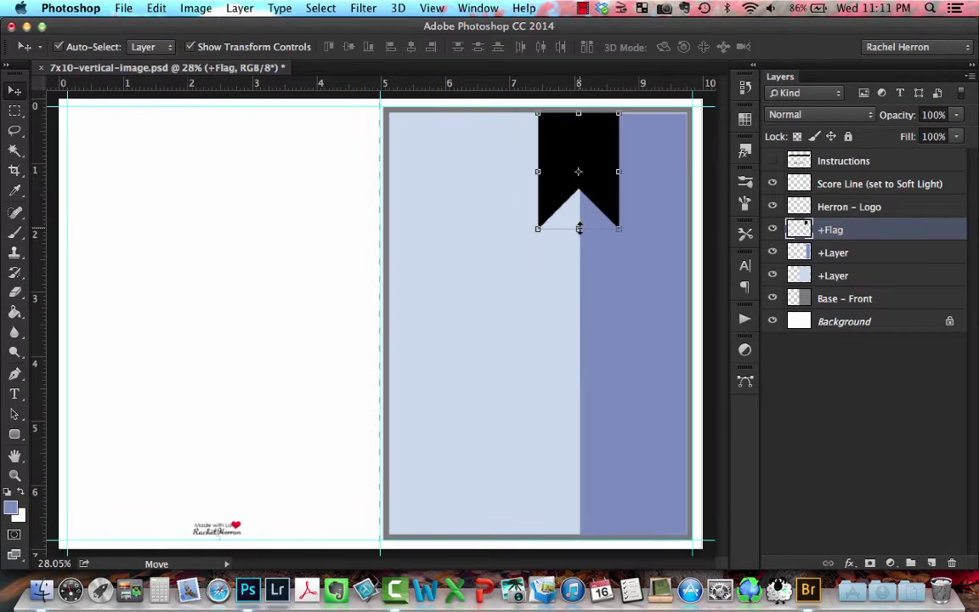
key("super+t")
left_click_drag(578, 228, 578, 261)
left_click(791, 47)
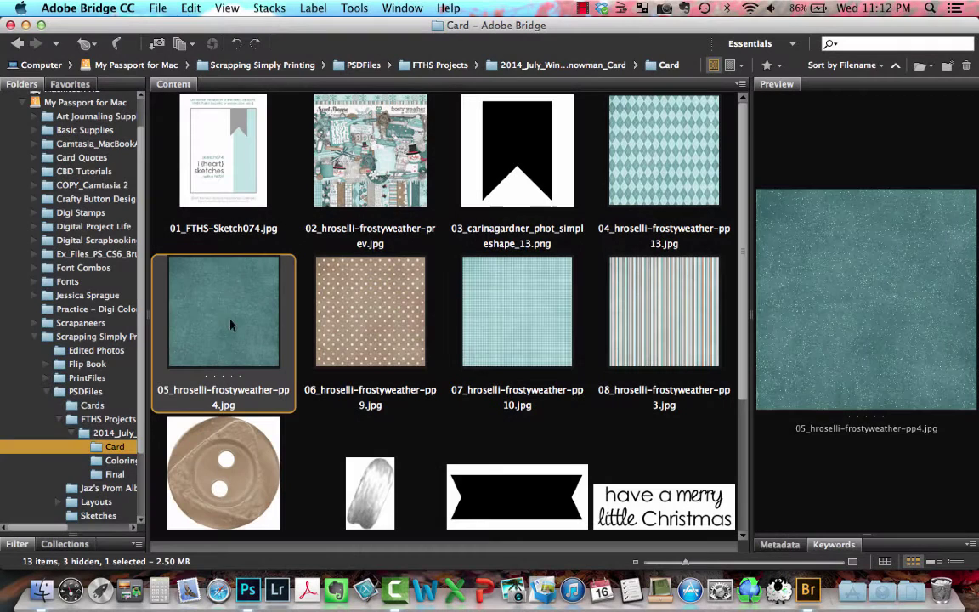
- From Bridge, place the 05_hroselli-frostyweather-pp4.jpg paper over the card front and clip it to the Base - Front layer
right_click(222, 321)
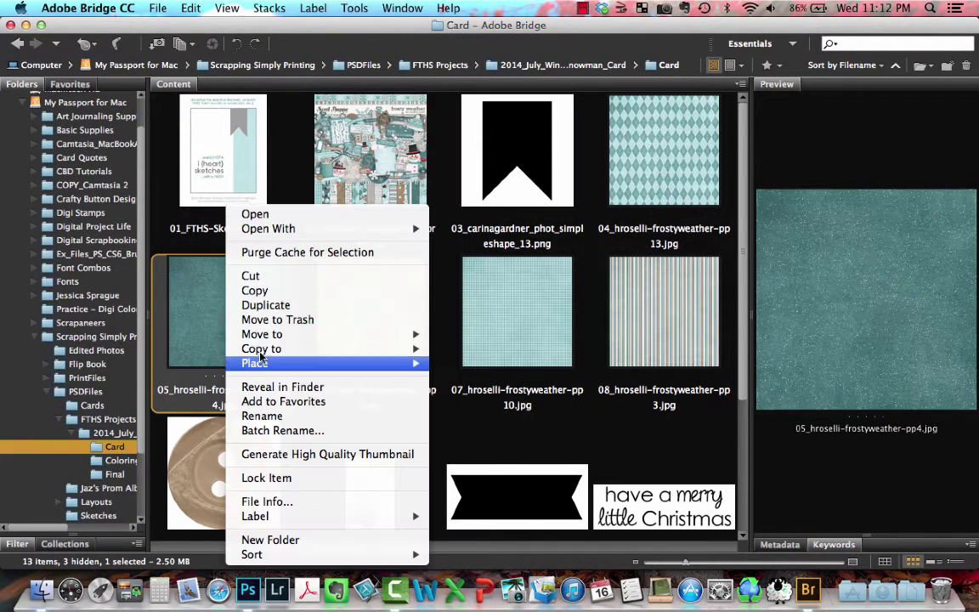
mouse_move(416, 364)
left_click(461, 363)
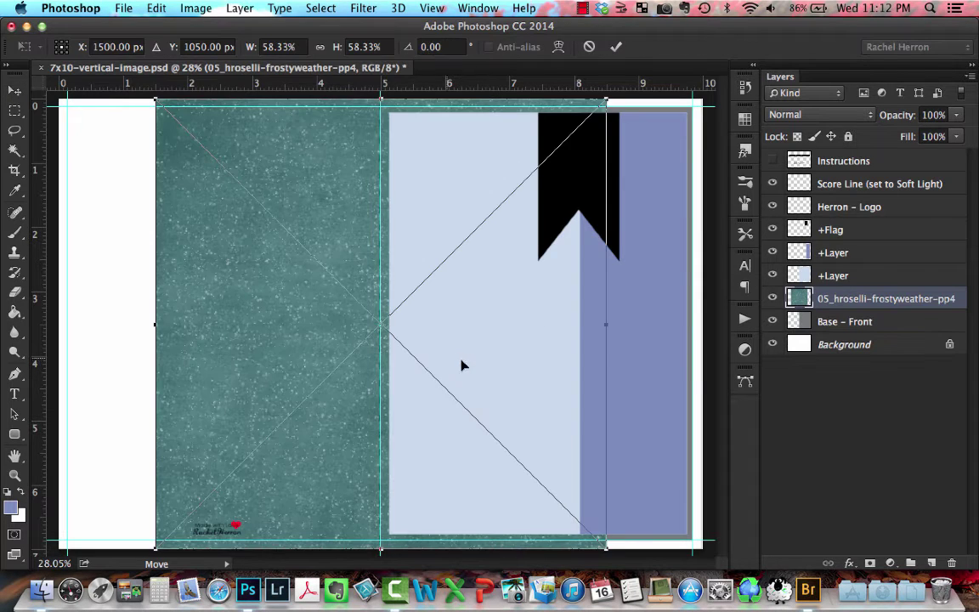
left_click_drag(301, 333, 394, 337)
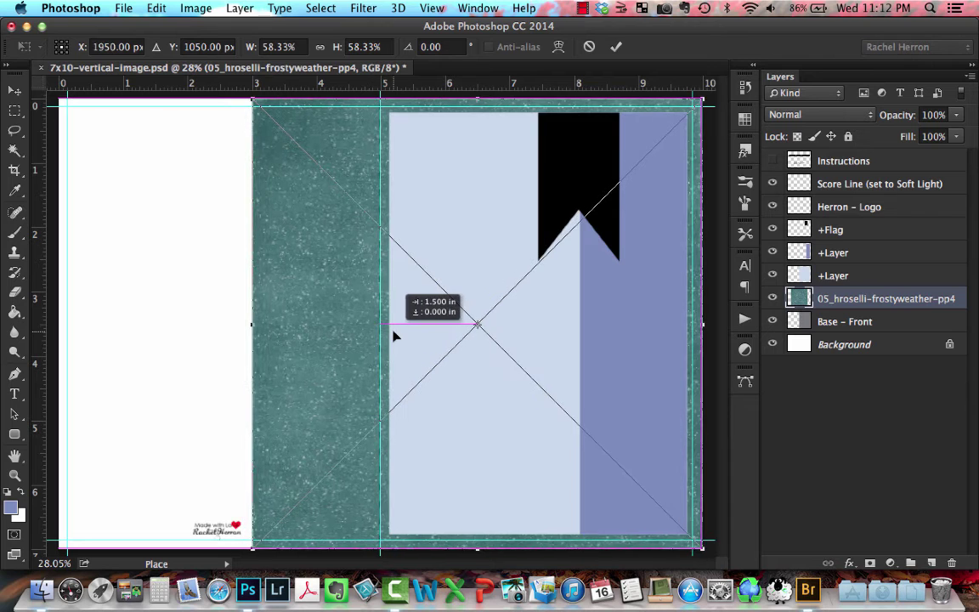
left_click(616, 47)
right_click(832, 300)
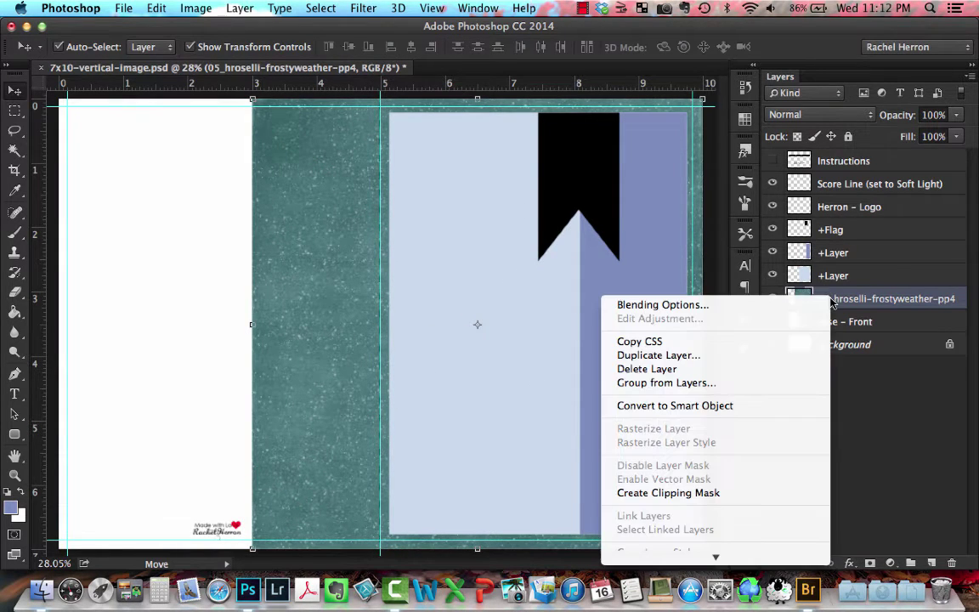
left_click(710, 493)
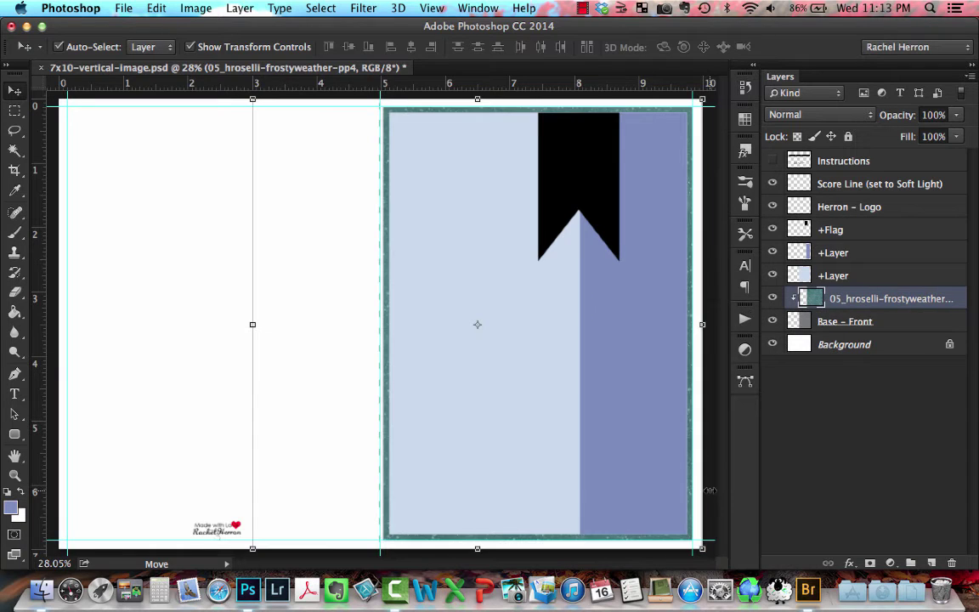
- From Bridge, place the 06_hroselli-frostyweather-pp9.jpg polka dot paper over the card front and clip it to the pale lavender rectangle's +Layer
left_click(834, 276)
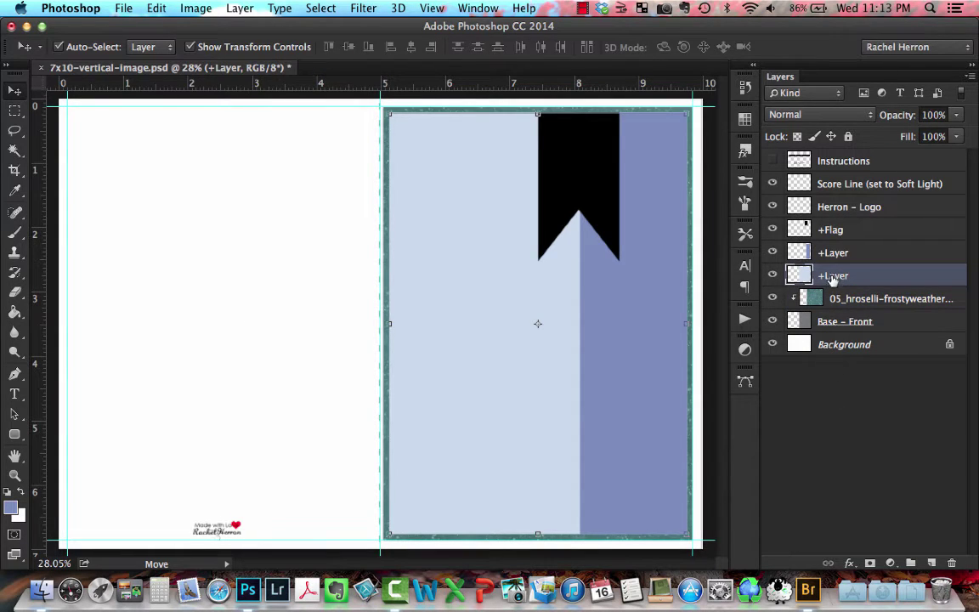
left_click(809, 589)
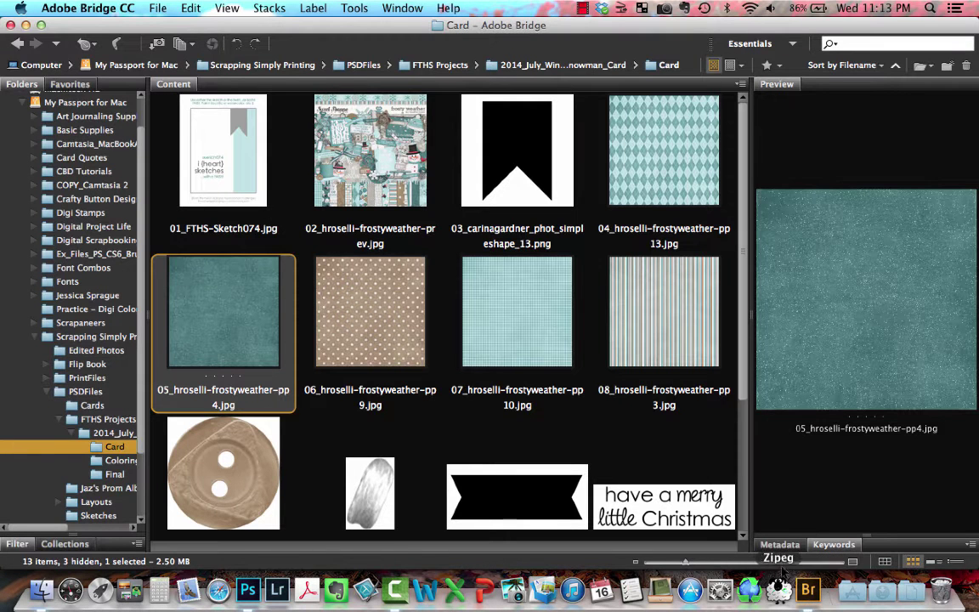
left_click(388, 332)
right_click(355, 316)
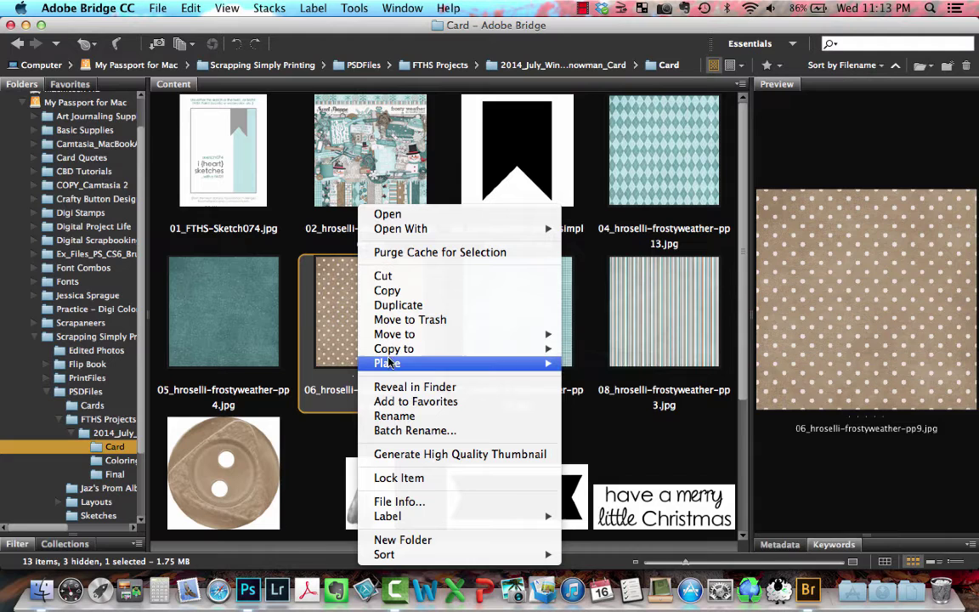
mouse_move(480, 363)
left_click(599, 369)
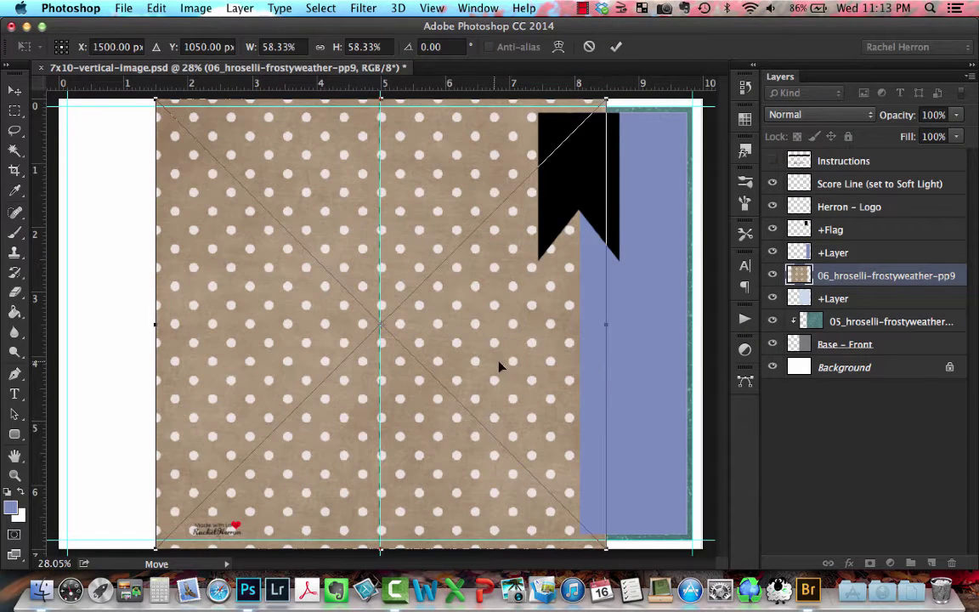
left_click_drag(459, 355, 554, 358)
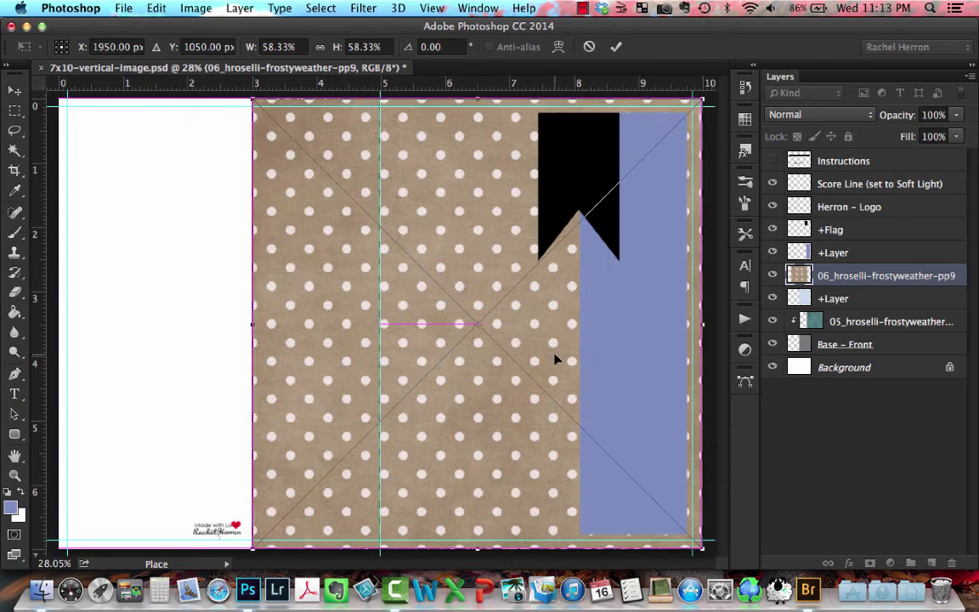
left_click(618, 48)
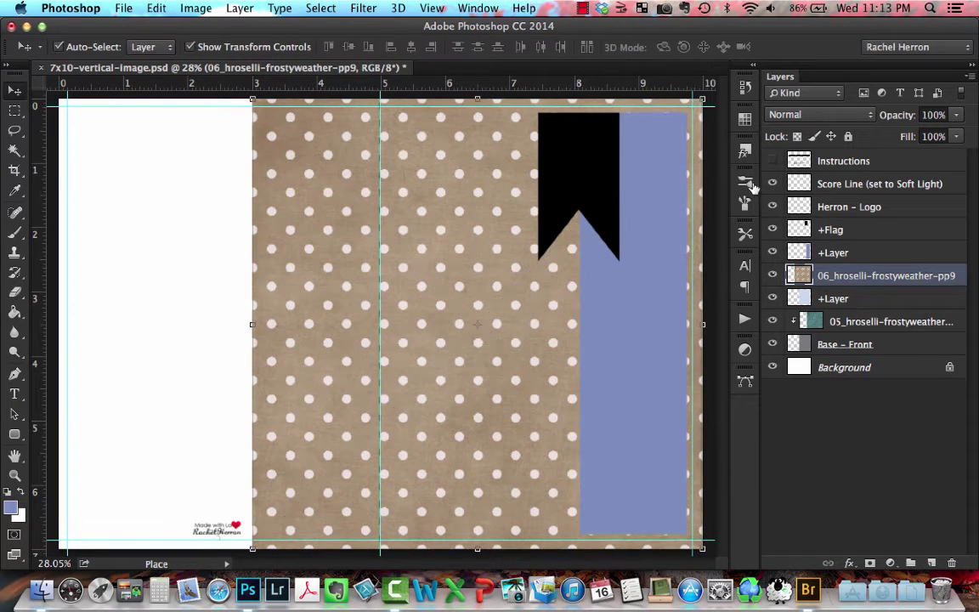
right_click(823, 275)
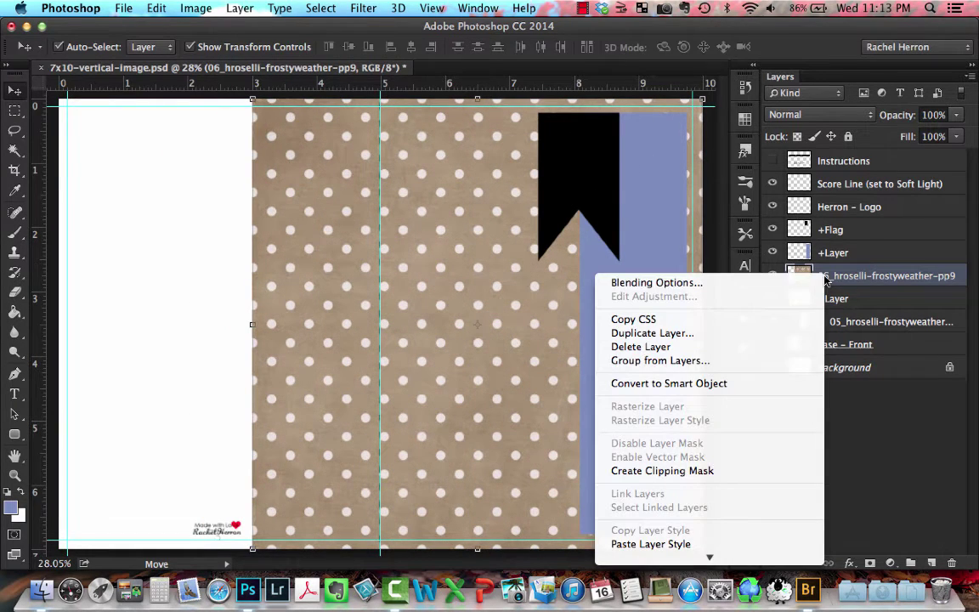
left_click(705, 470)
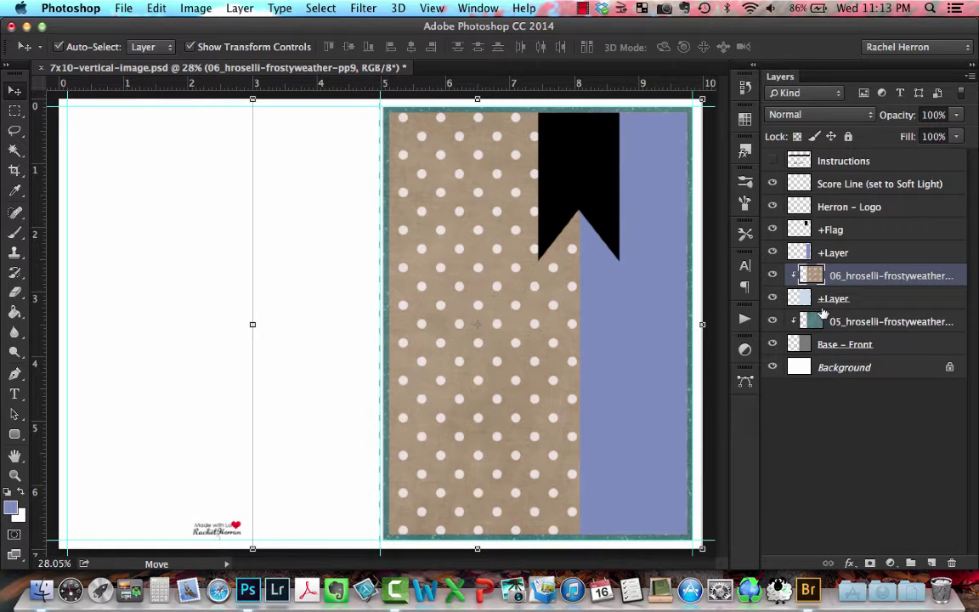
- From Bridge, place the 07_hroselli-frostyweather-pp10.jpg paper over the card front and clip it to the blue-violet strip's +Layer
left_click(833, 252)
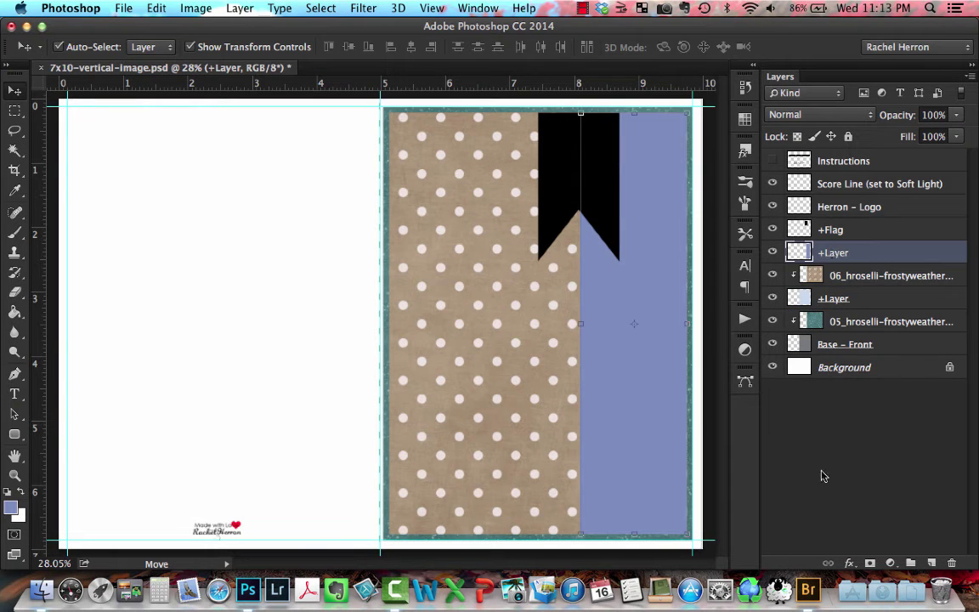
left_click(808, 589)
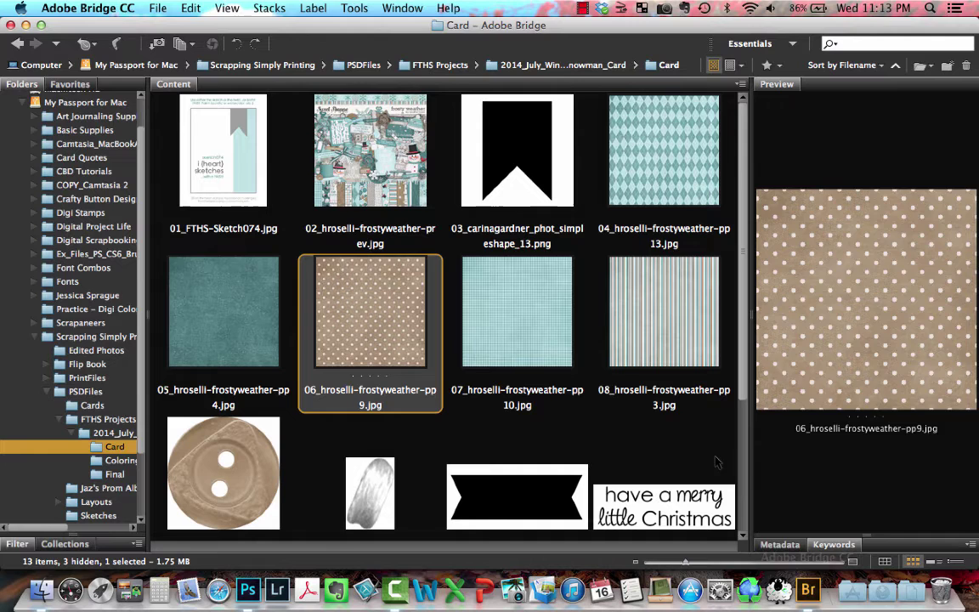
left_click(517, 319)
right_click(516, 314)
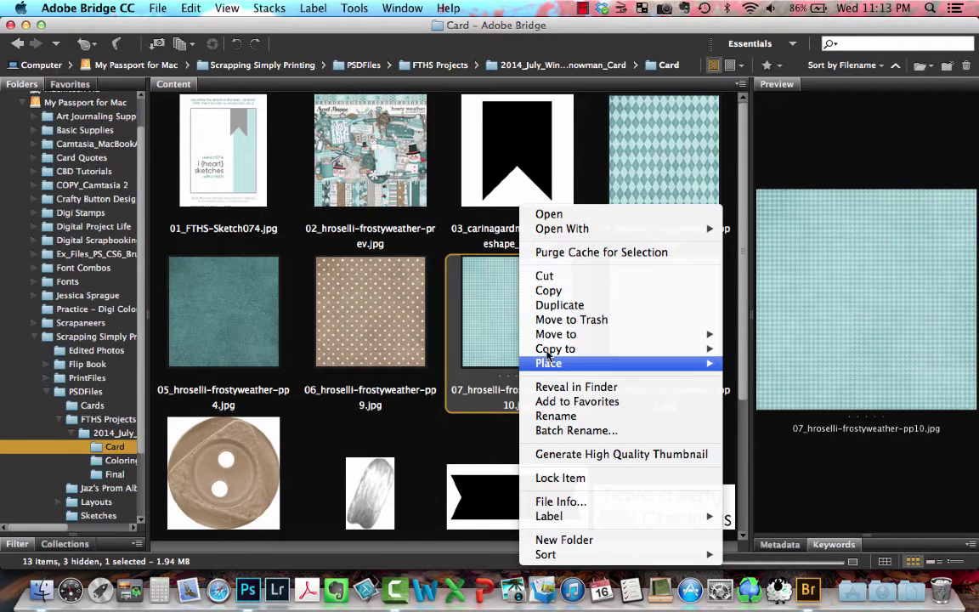
mouse_move(595, 364)
left_click(743, 364)
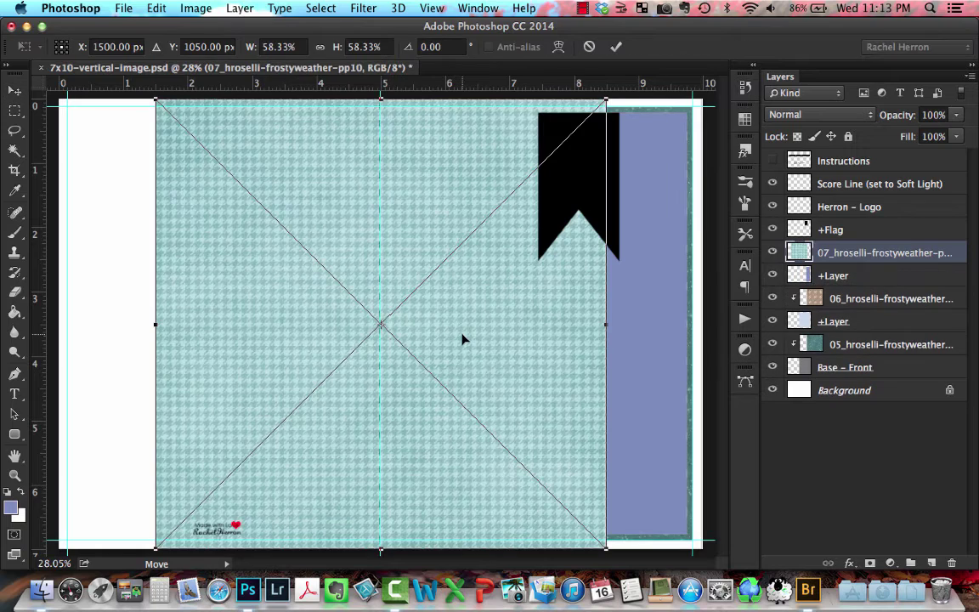
left_click_drag(462, 339, 560, 334)
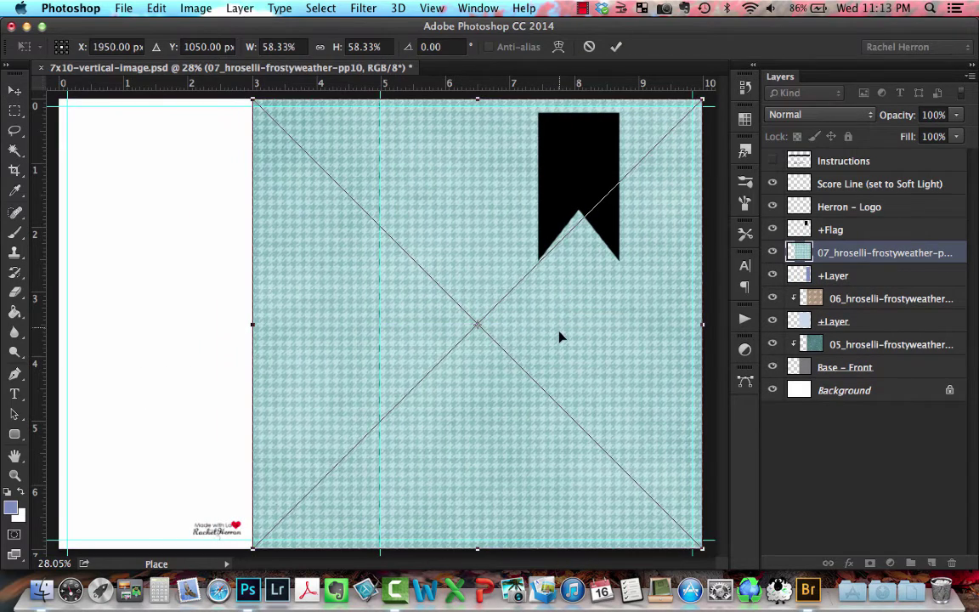
left_click(617, 47)
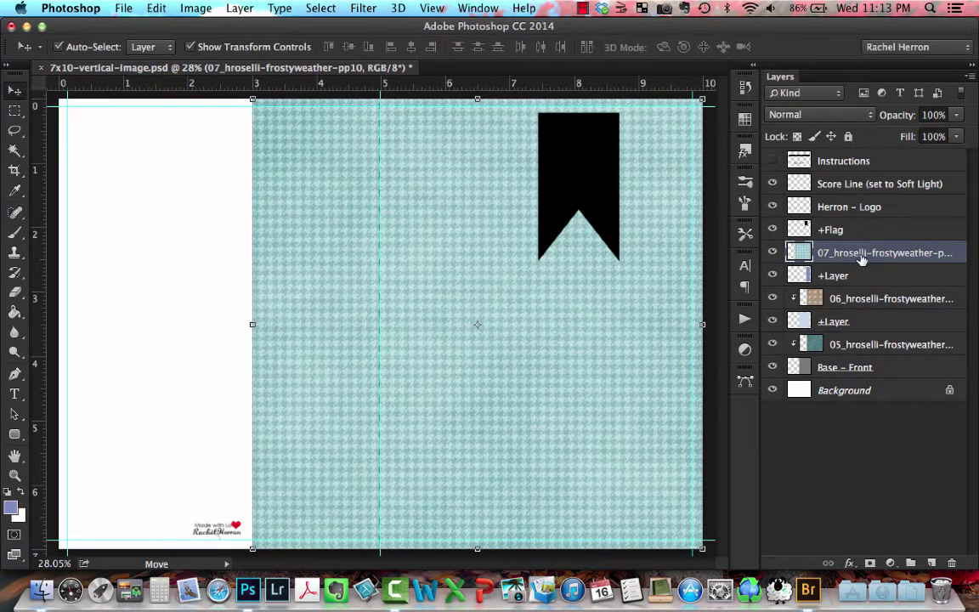
right_click(849, 253)
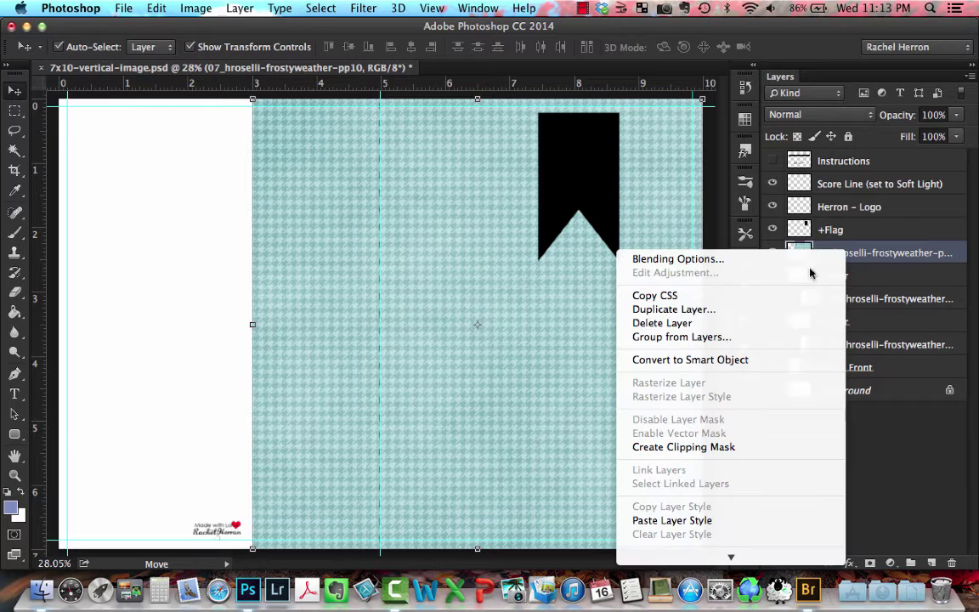
left_click(734, 447)
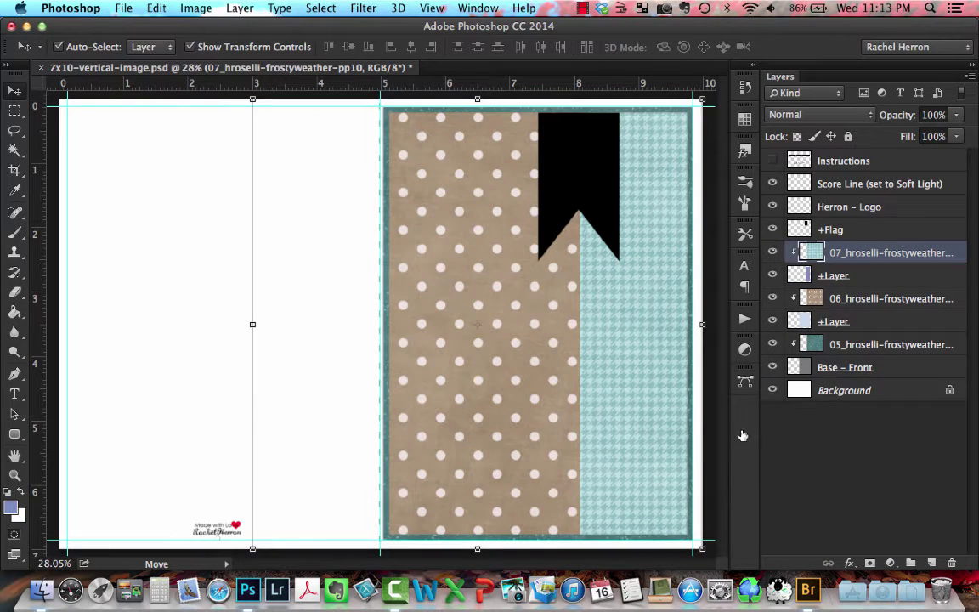
- From Bridge, place the 08_hroselli-frostyweather-pp3.jpg striped paper over the card front and clip it to the +Flag layer
left_click(836, 233)
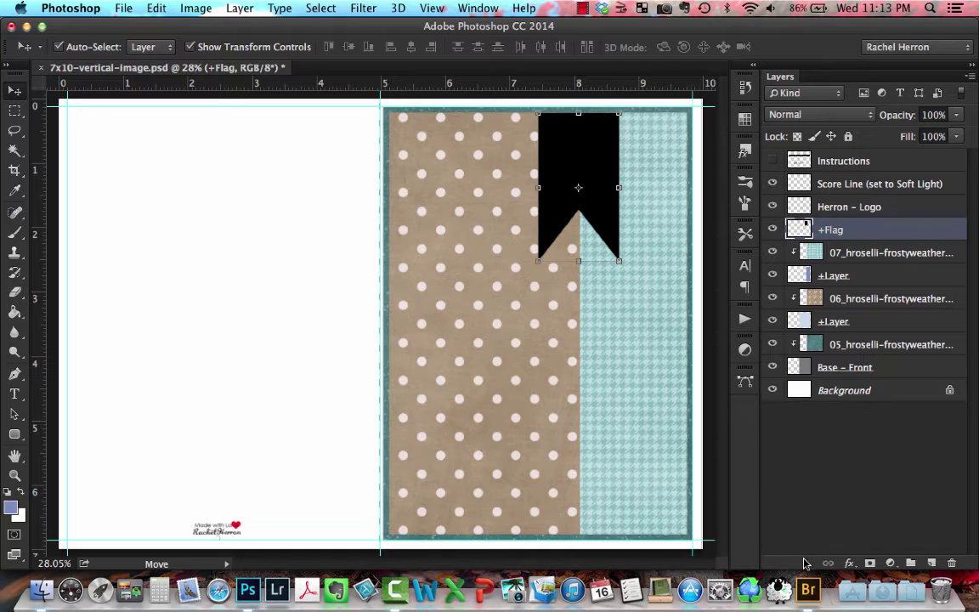
left_click(808, 590)
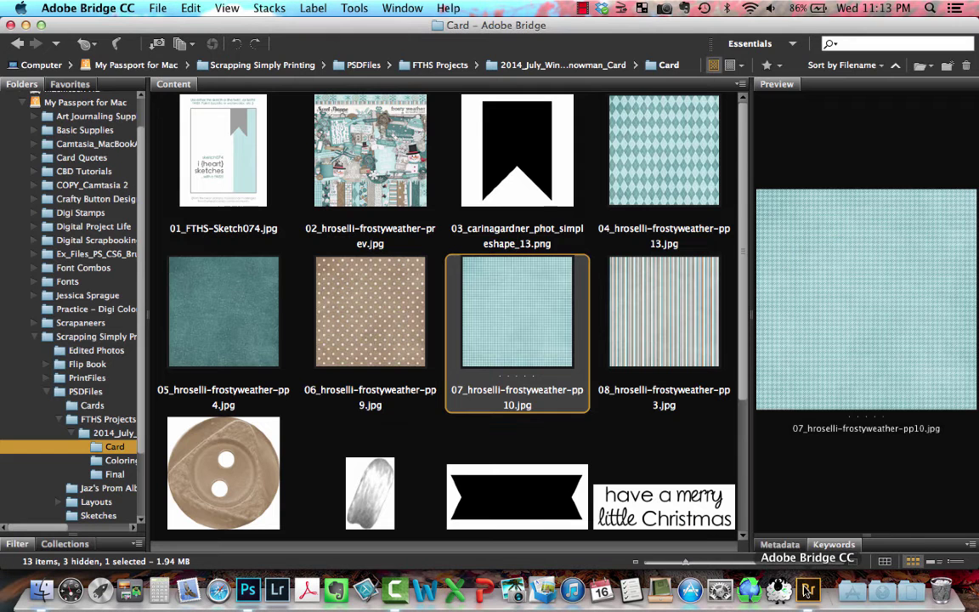
left_click(673, 344)
right_click(670, 327)
mouse_move(710, 366)
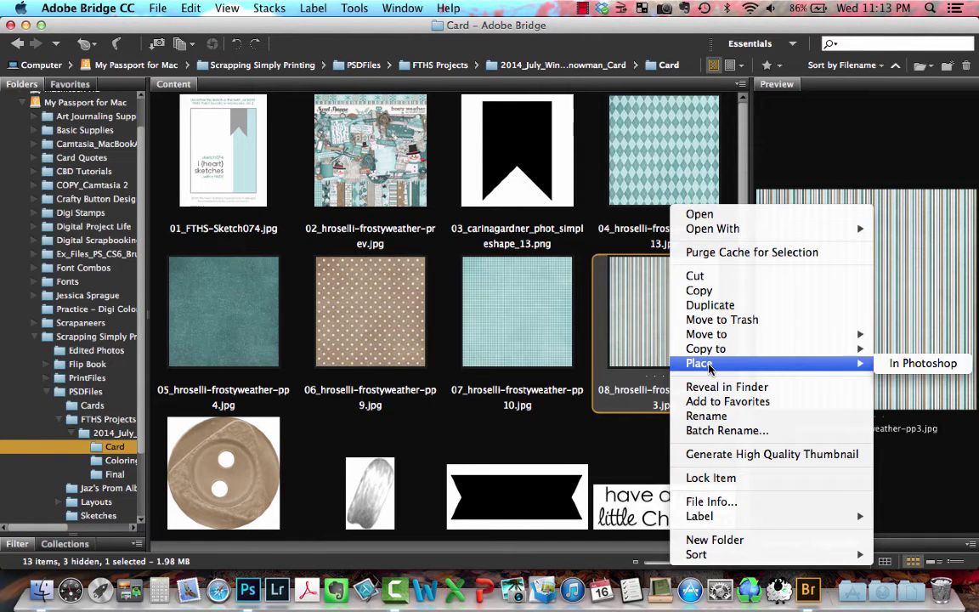
left_click(901, 363)
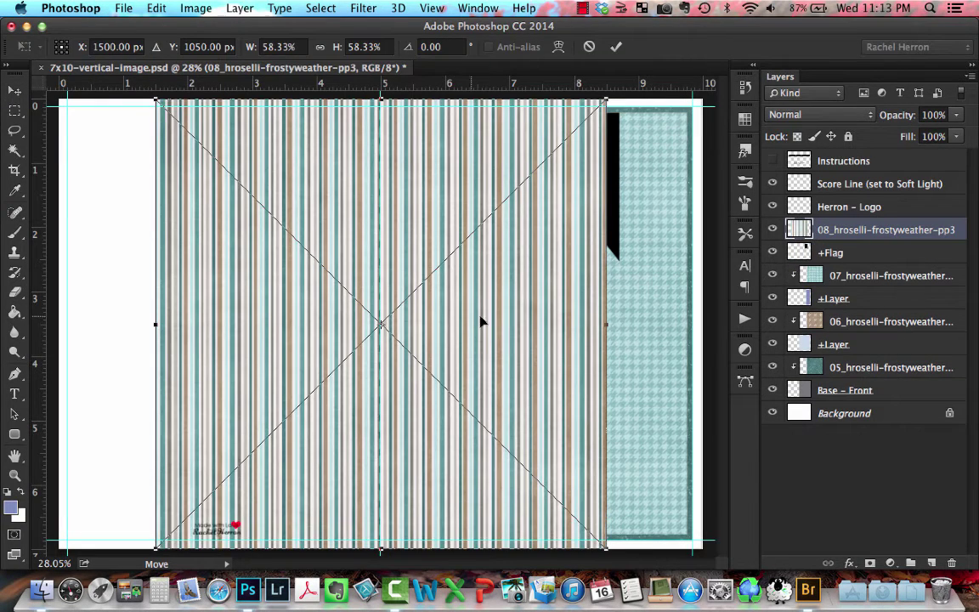
left_click_drag(480, 321, 563, 319)
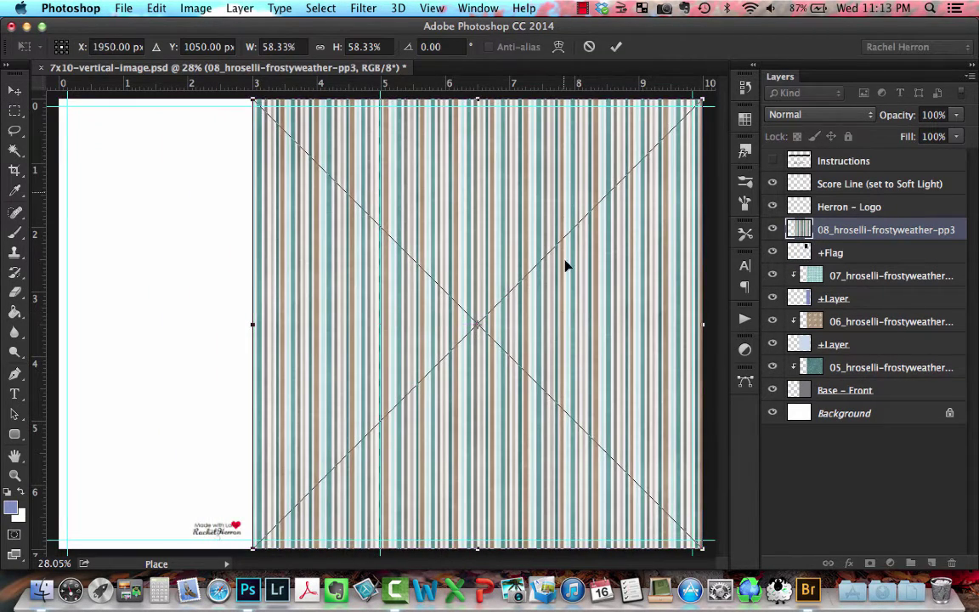
left_click(617, 49)
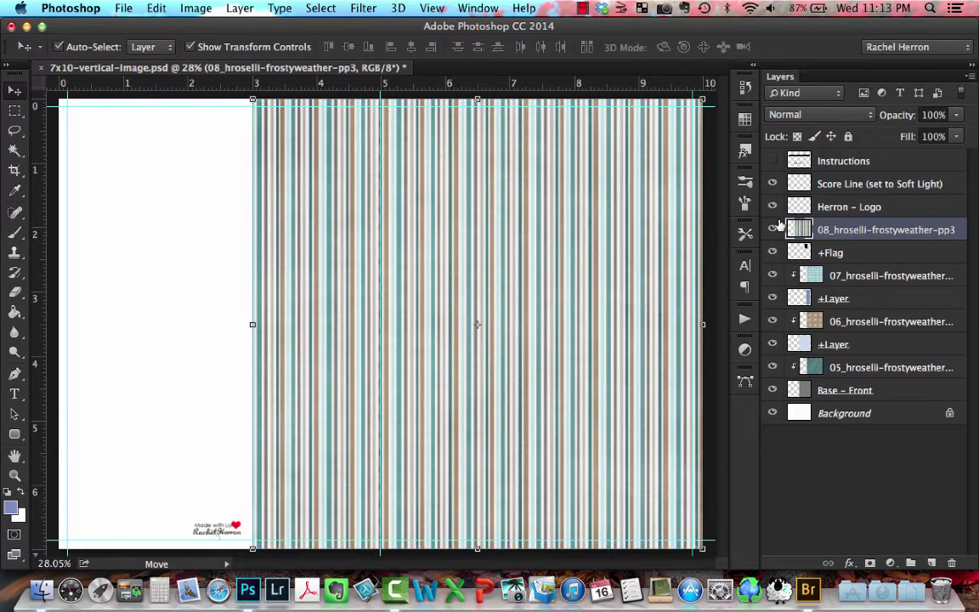
right_click(833, 241)
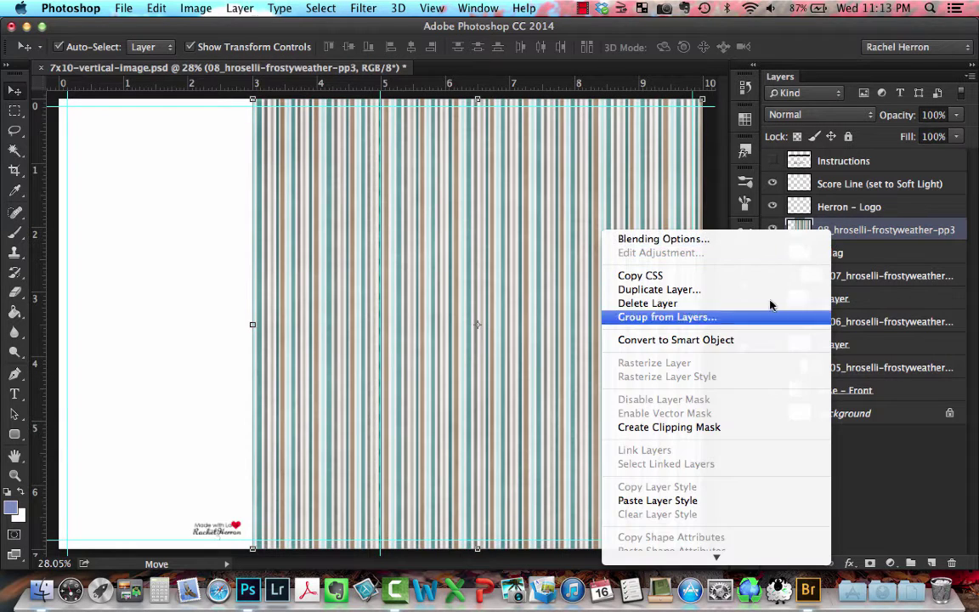
left_click(714, 430)
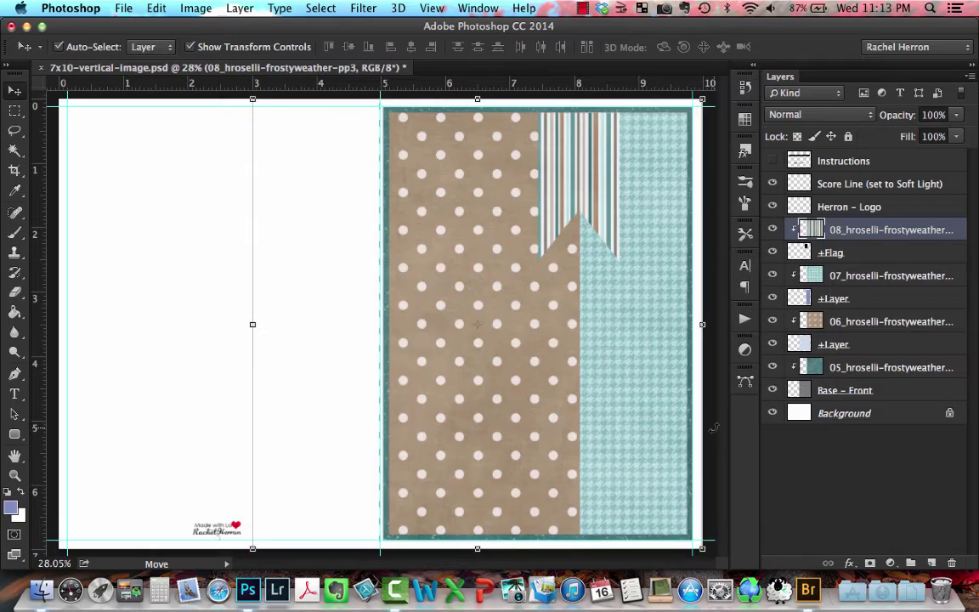
- Apply an Outer Glow preset style to the Base - Front layer
left_click(829, 395)
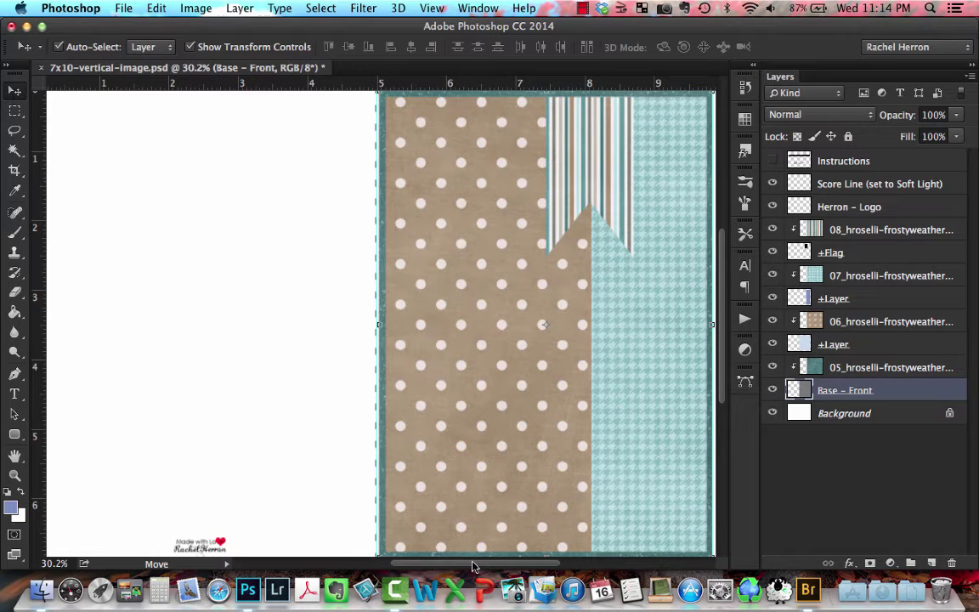
left_click_drag(474, 562, 554, 564)
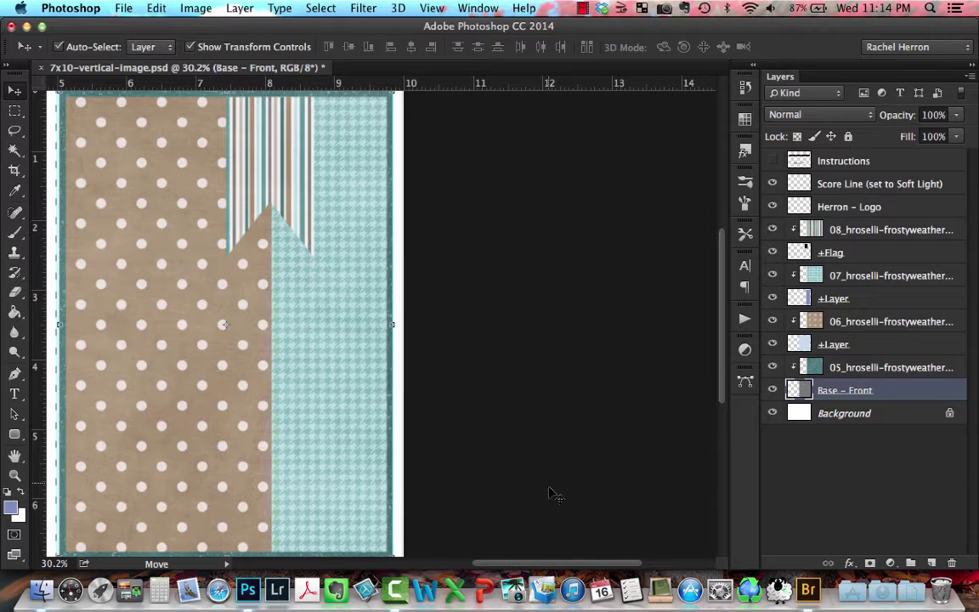
scroll(551, 486, "down", 1)
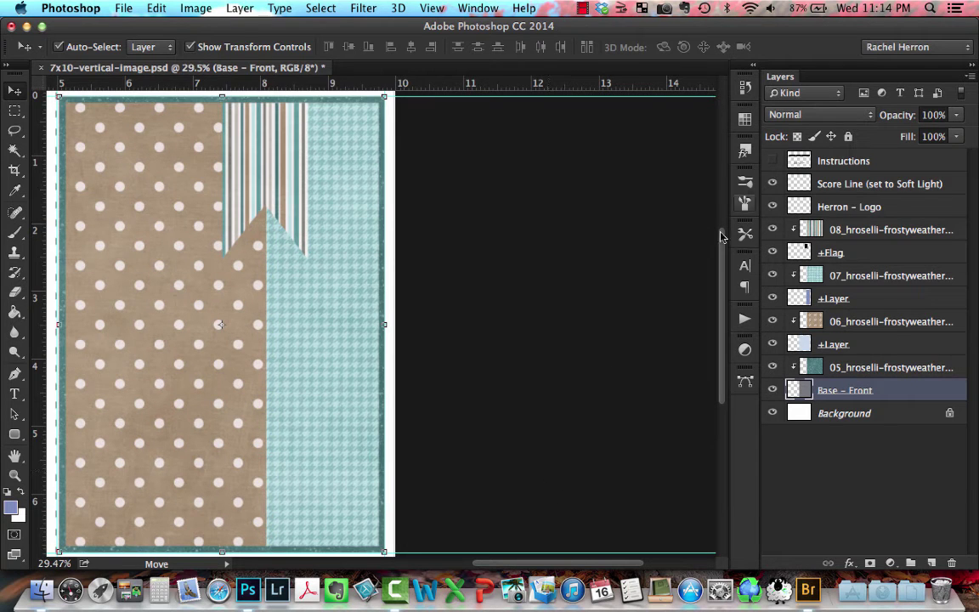
left_click(745, 151)
left_click(686, 280)
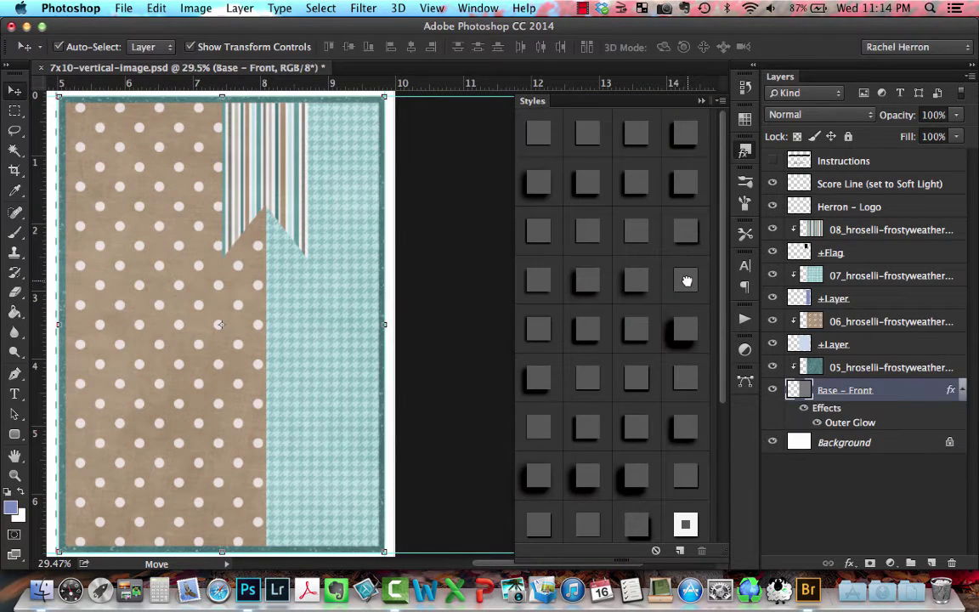
- Apply the Mommyish - Paper Shadow style to the +Layer beneath the polka dot paper
left_click(833, 347)
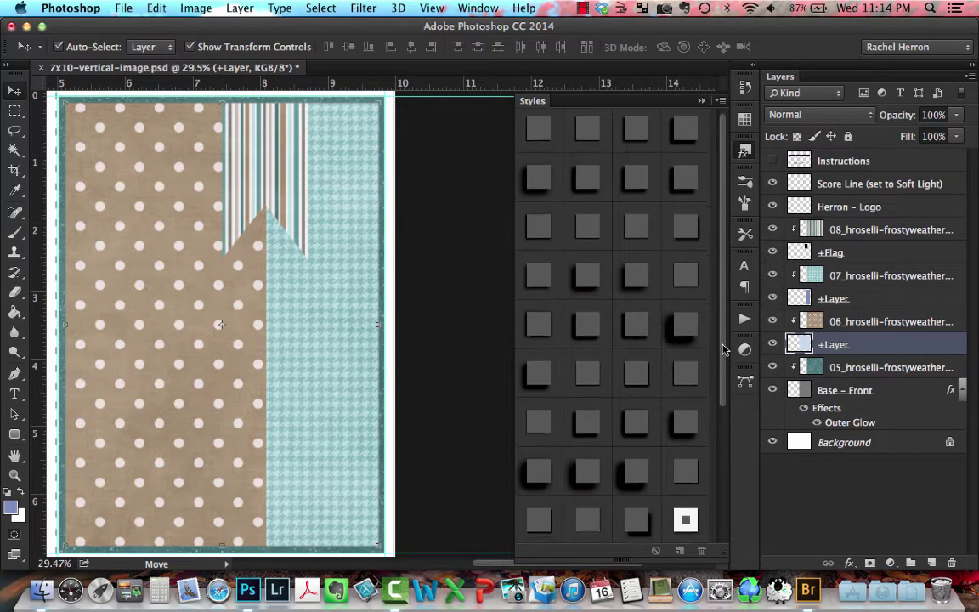
left_click_drag(724, 347, 727, 459)
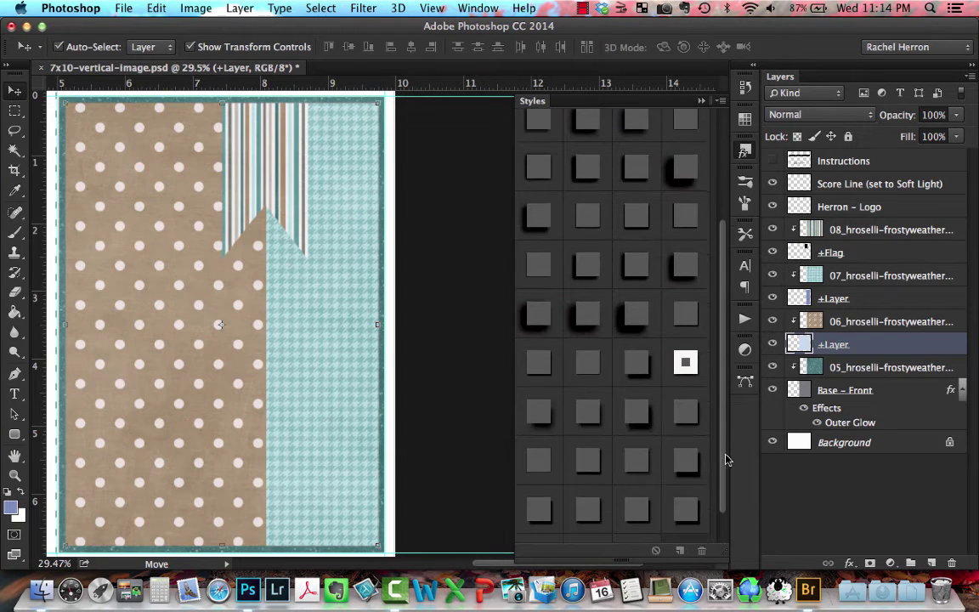
left_click(685, 411)
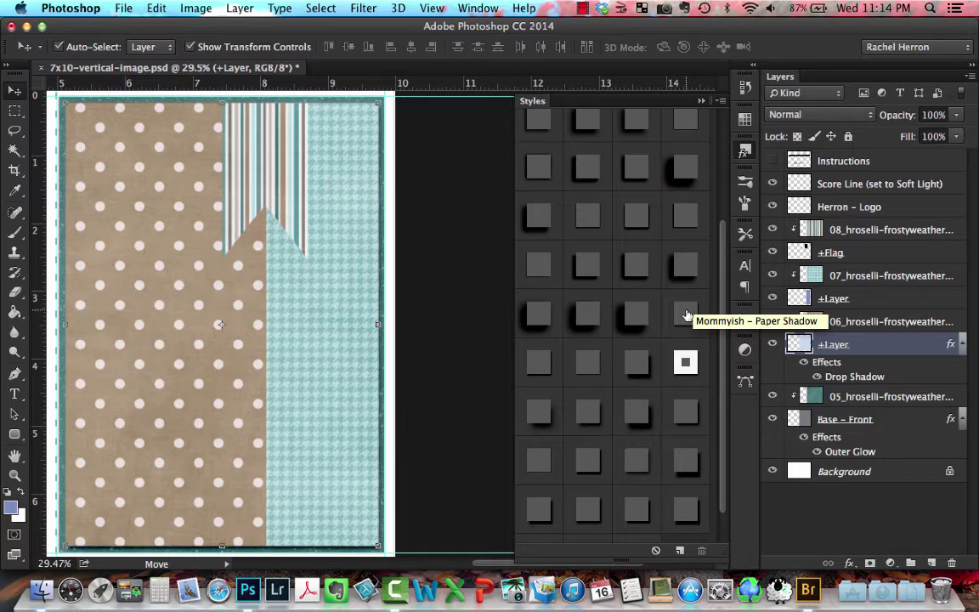
- Apply preset drop shadow styles to the houndstooth strip's +Layer and to the +Flag layer
left_click(833, 301)
left_click(641, 218)
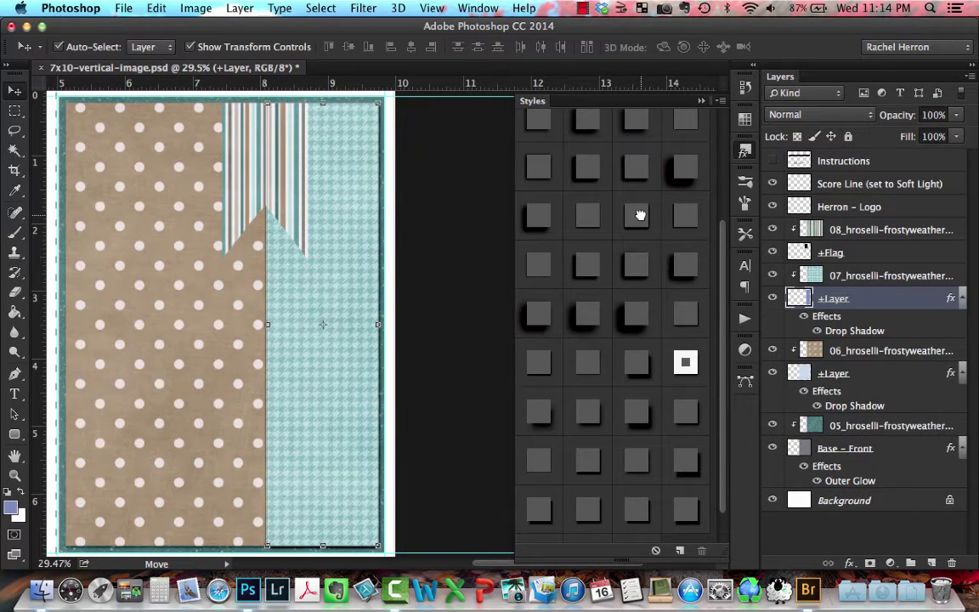
left_click(832, 255)
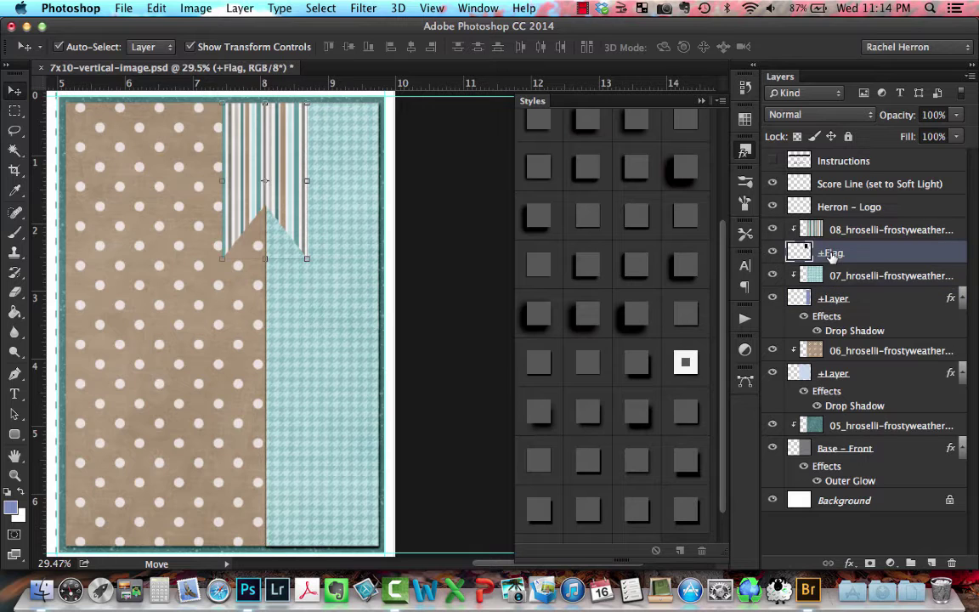
left_click(590, 217)
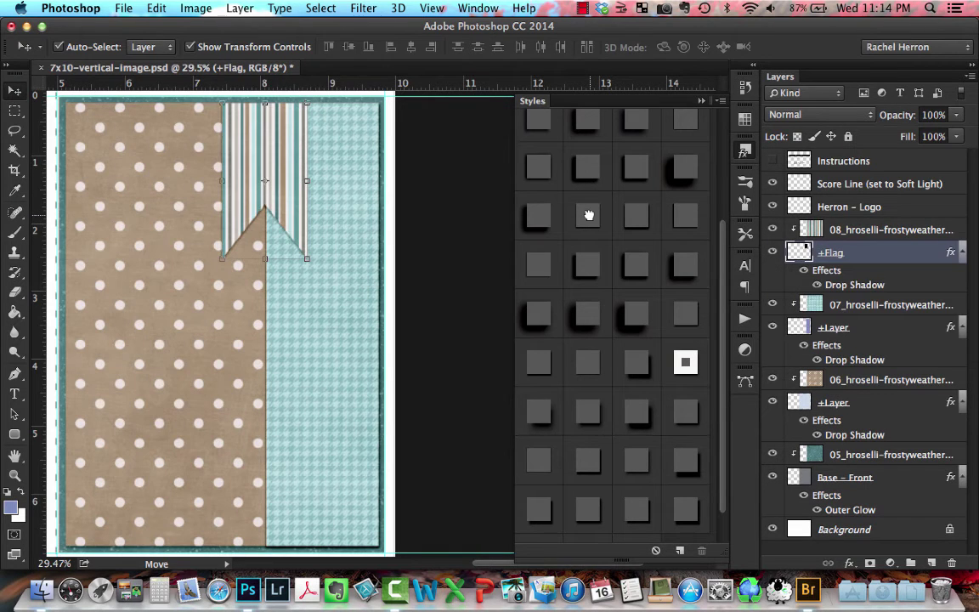
left_click(750, 153)
- From Bridge, place 13_FTHS_Winter Friends wf_COLORED2.png over the card front's polka dot area, below the flag, scaled to about 3.3 inches wide
key("super+0")
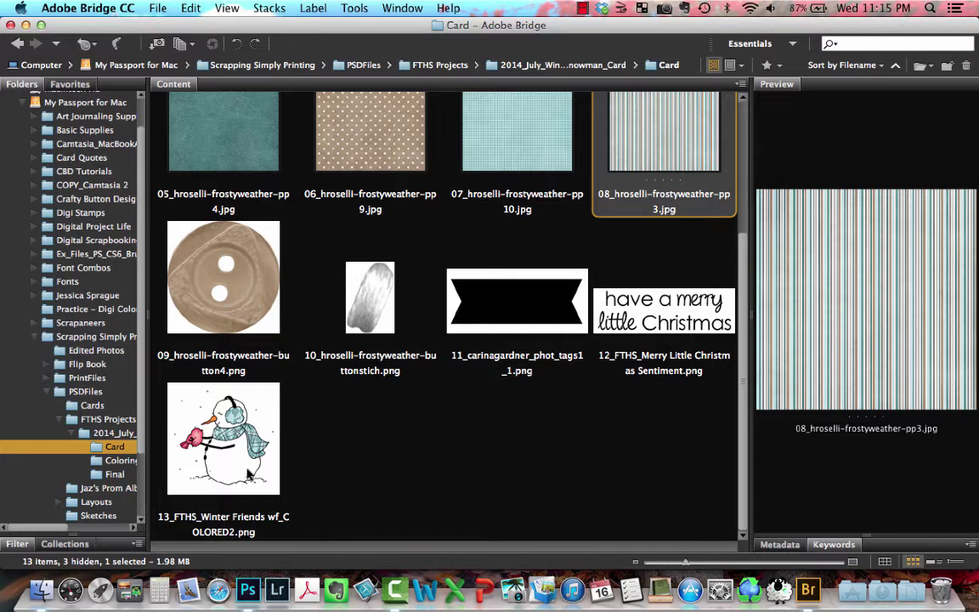
left_click(247, 455)
right_click(247, 454)
mouse_move(268, 353)
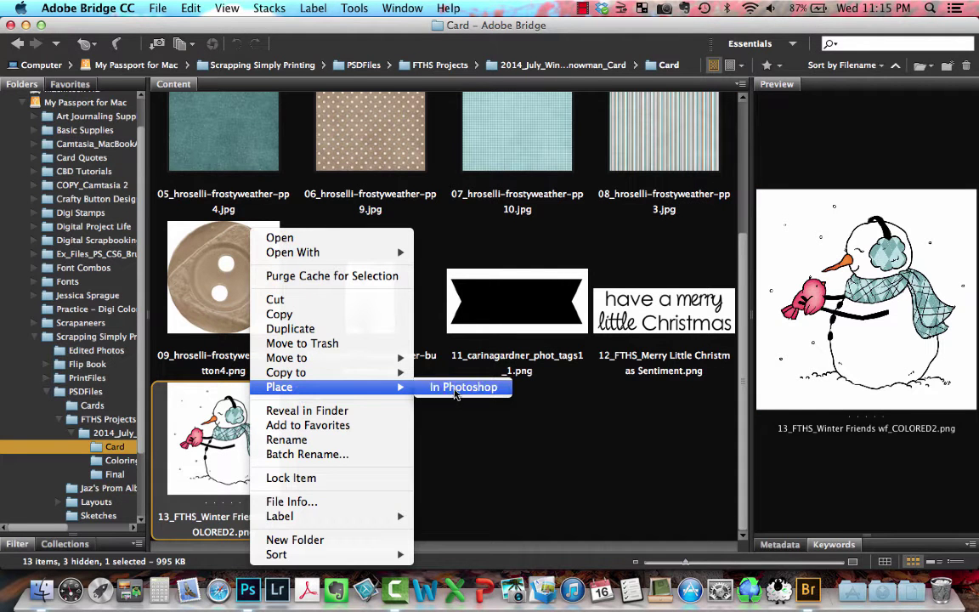
left_click(414, 352)
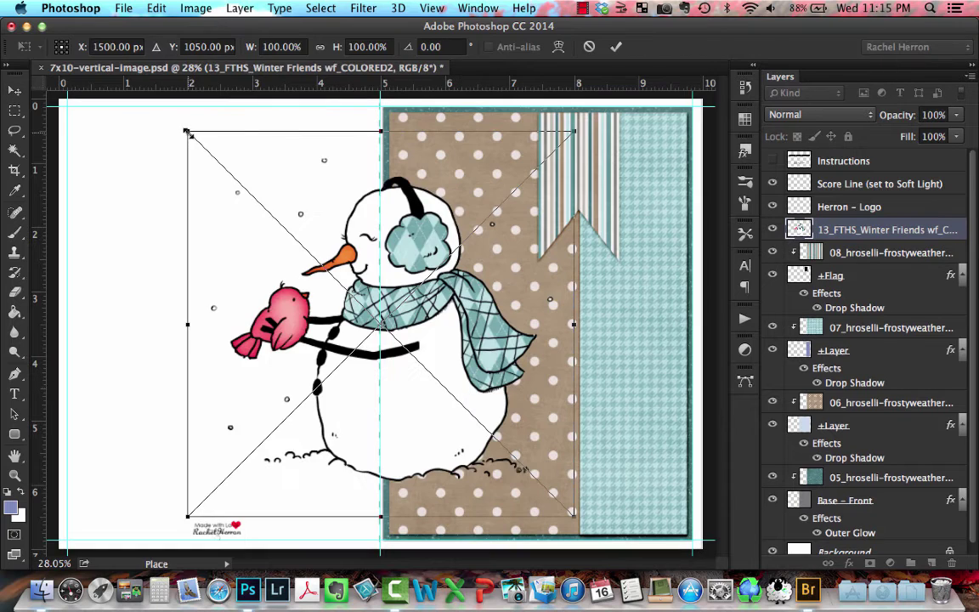
left_click_drag(188, 133, 360, 305)
left_click_drag(467, 398, 477, 332)
left_click_drag(585, 450, 610, 476)
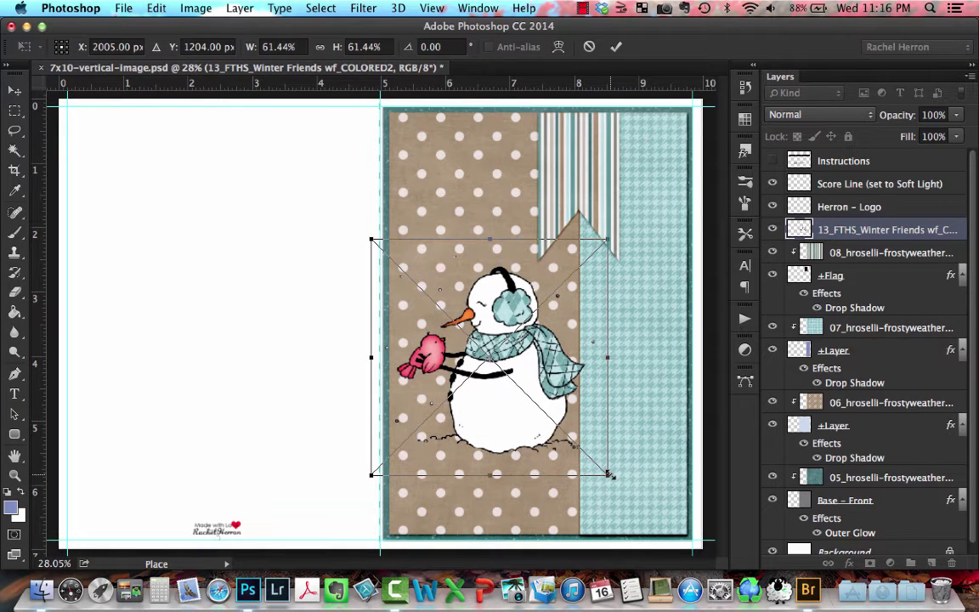
left_click(616, 47)
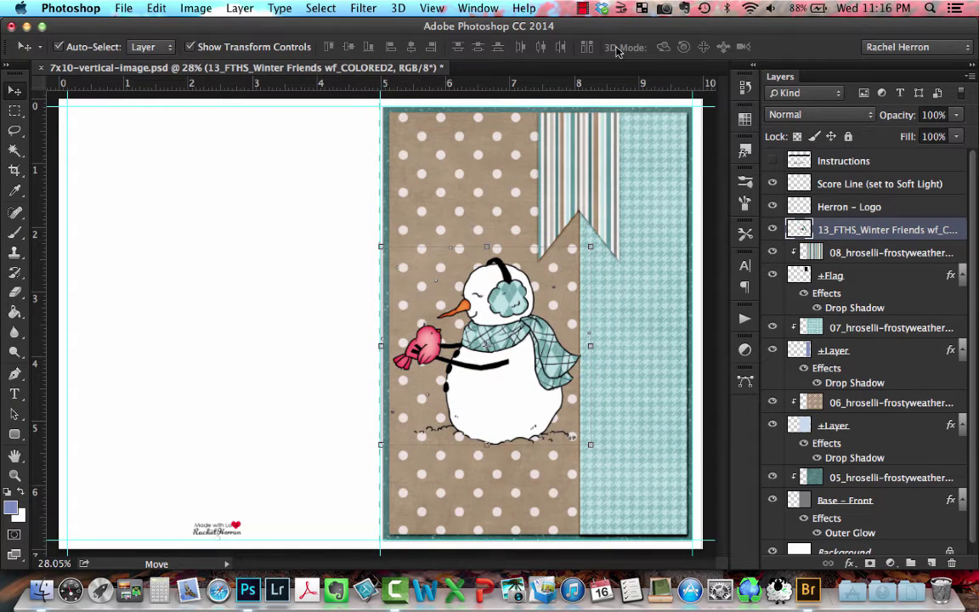
- Create a new layer named Shadow Underneath above the snowman image layer
scroll(499, 432, "up", 5)
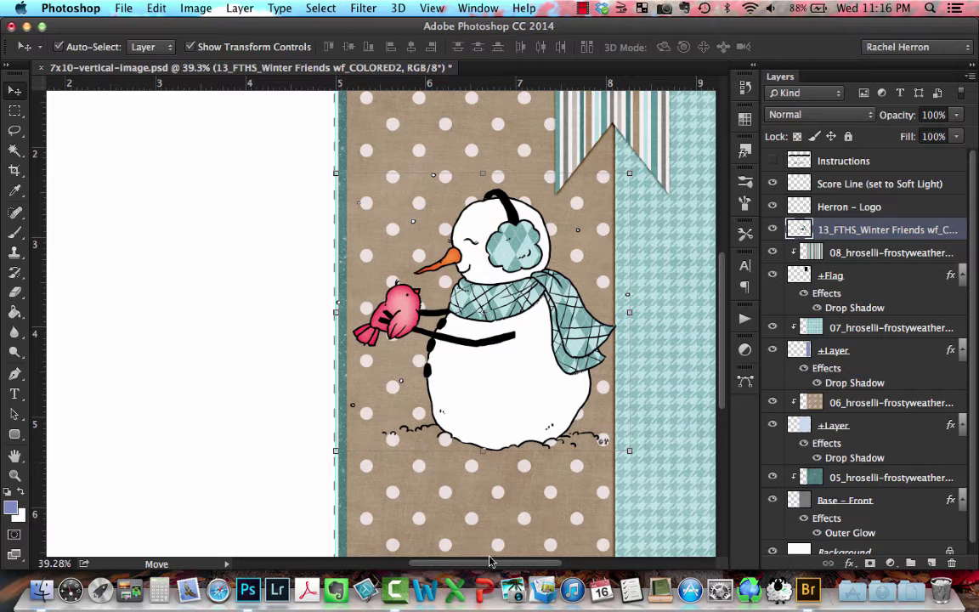
left_click_drag(489, 561, 544, 564)
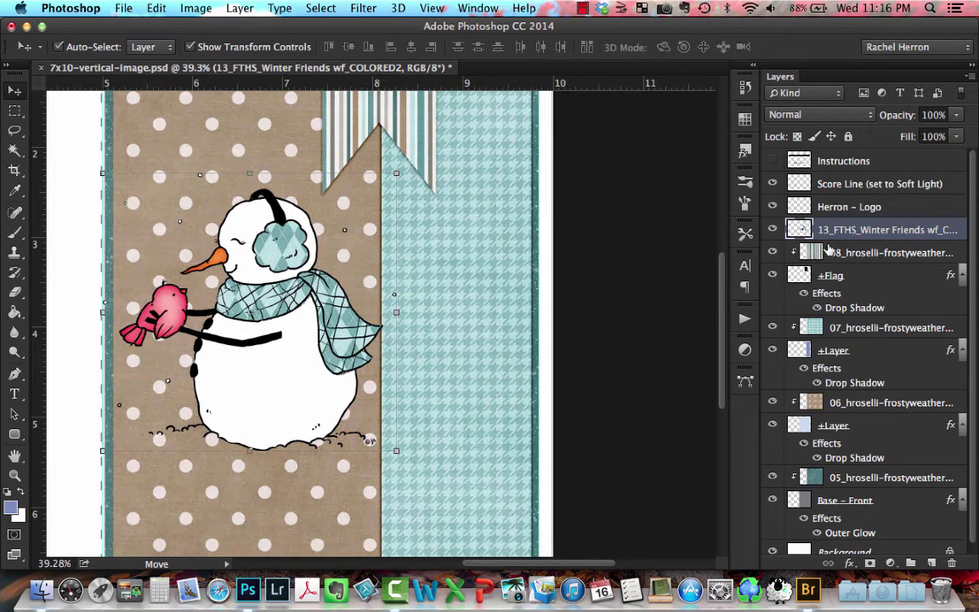
left_click(241, 8)
mouse_move(223, 31)
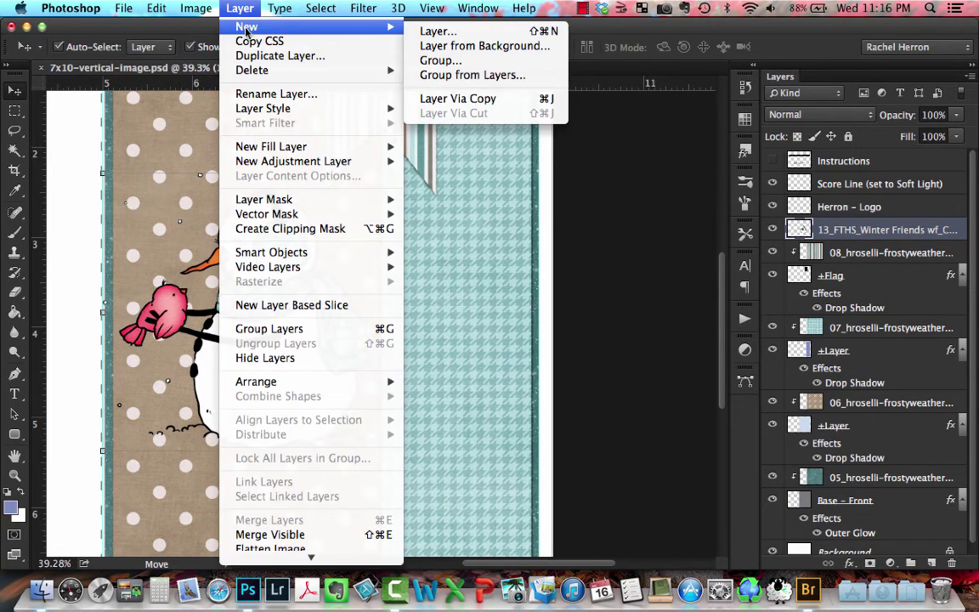
left_click(430, 32)
type("Shadow Underneath")
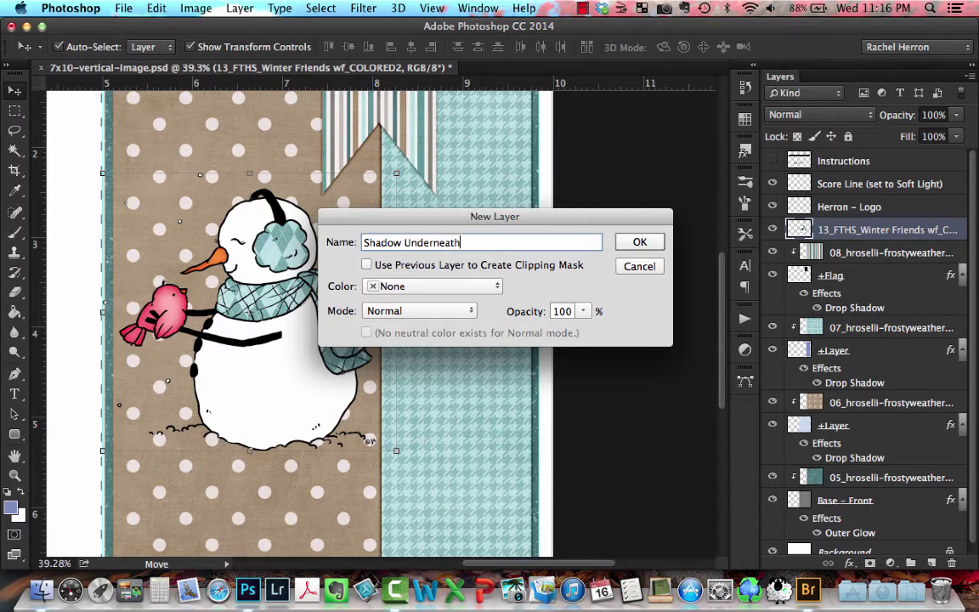
key("Return")
- Set up the Brush tool with the 274 px textured oval brush and a dark Toner Gray foreground color
key("b")
left_click(745, 184)
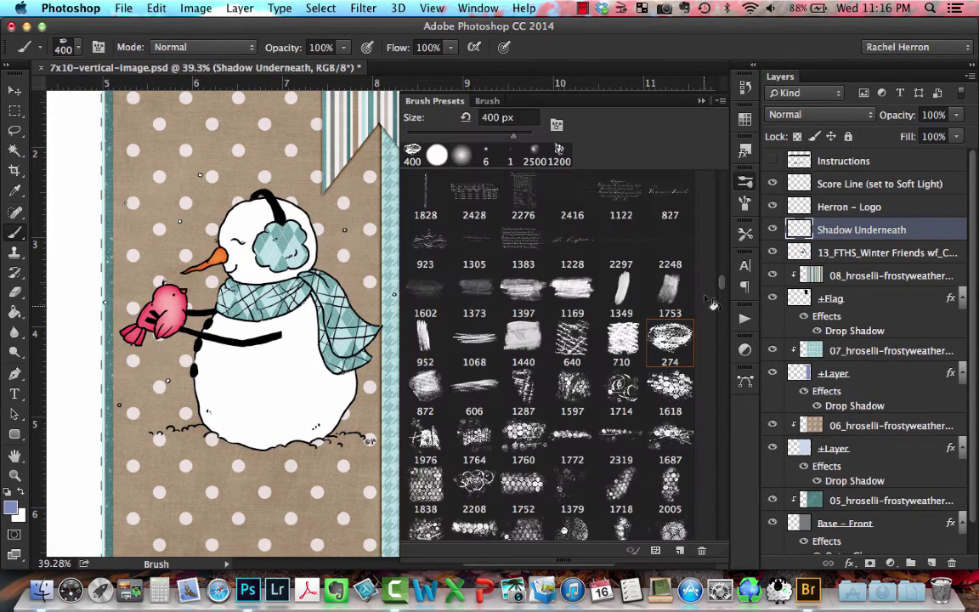
left_click(672, 340)
left_click(746, 183)
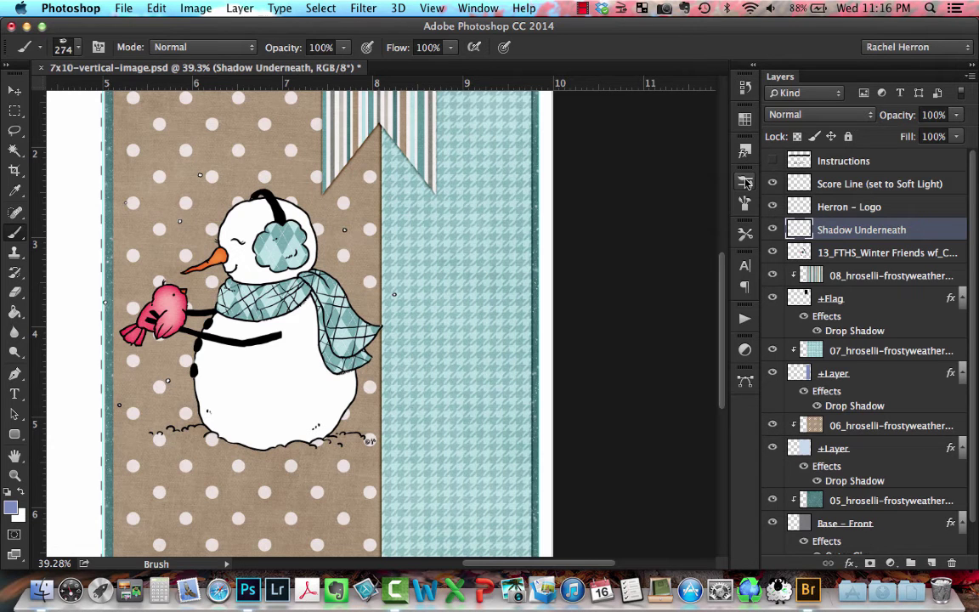
left_click(744, 120)
left_click_drag(725, 125, 731, 508)
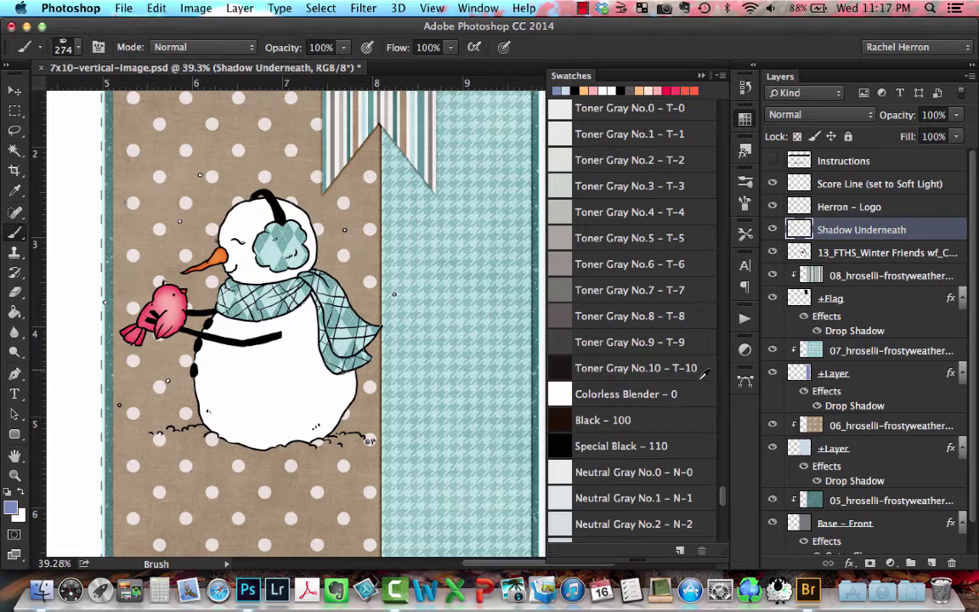
left_click(745, 123)
- Paint a rough gray shadow across the ground at the snowman's base with the textured brush at 400 px, then 300 px
key("ctrl+0")
key("bracketright")
key("bracketright")
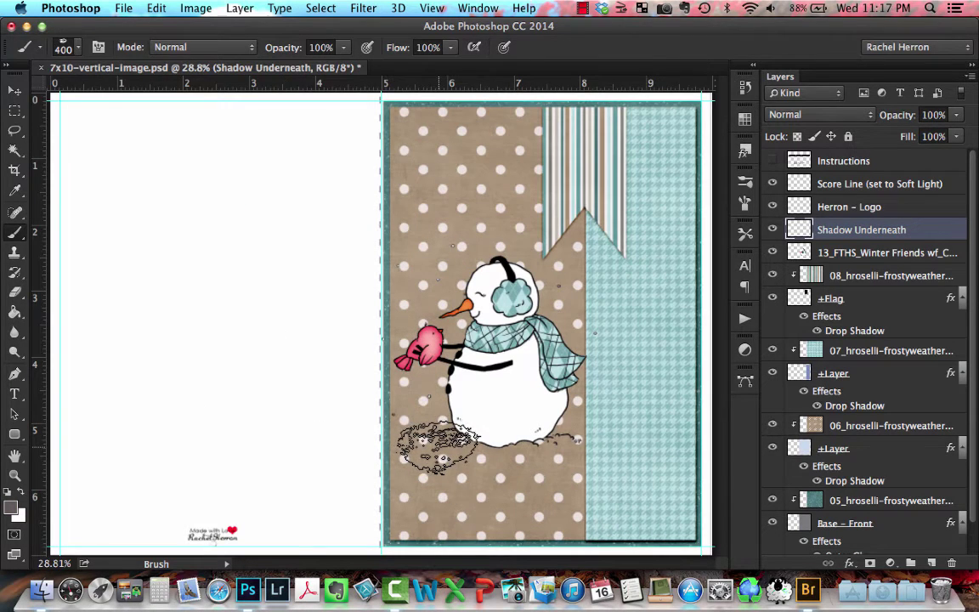
left_click_drag(438, 447, 543, 450)
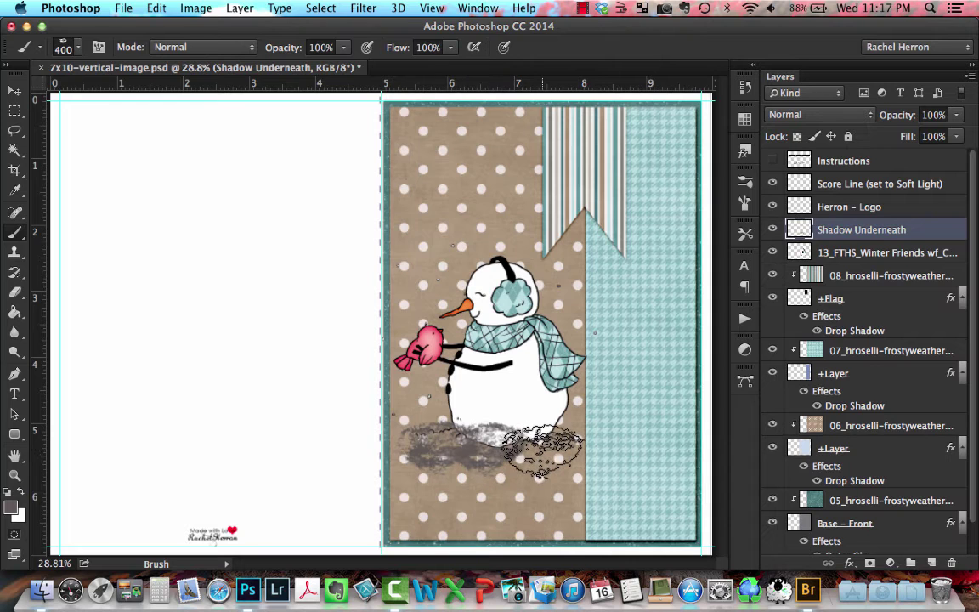
key("bracketleft")
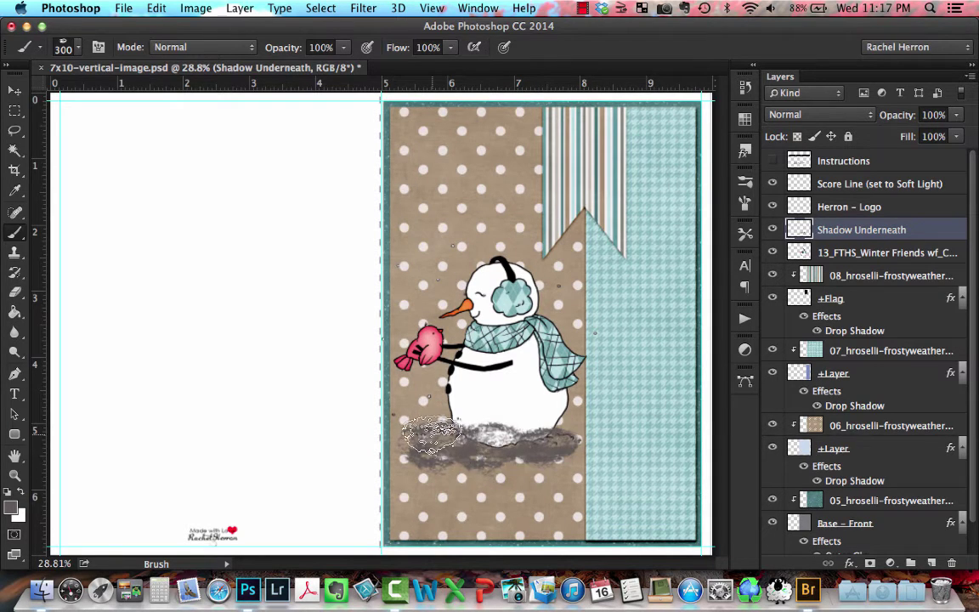
- Move the Shadow Underneath layer below the snowman layer and lower its opacity so the shadow is faint
key("v")
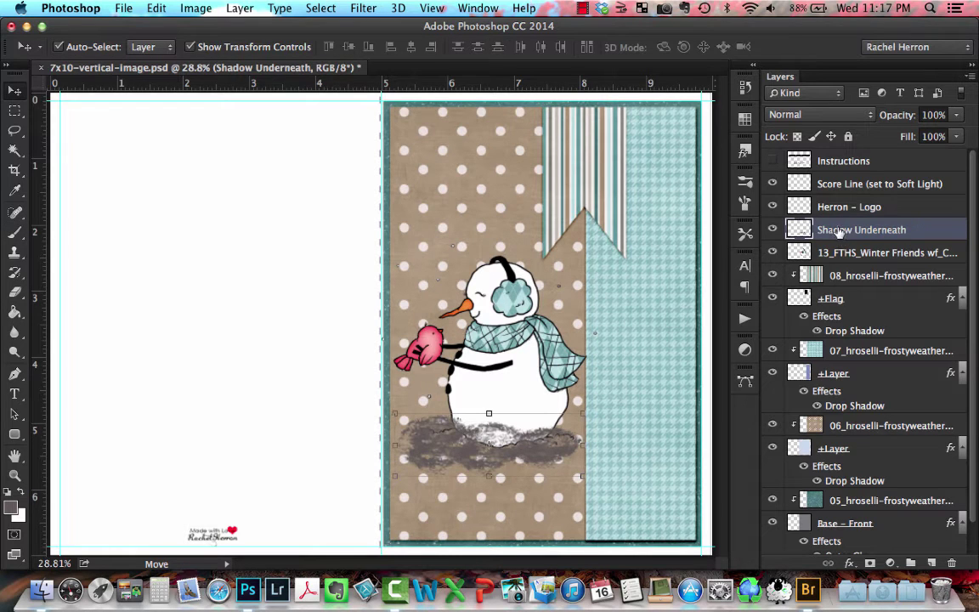
left_click_drag(839, 232, 839, 259)
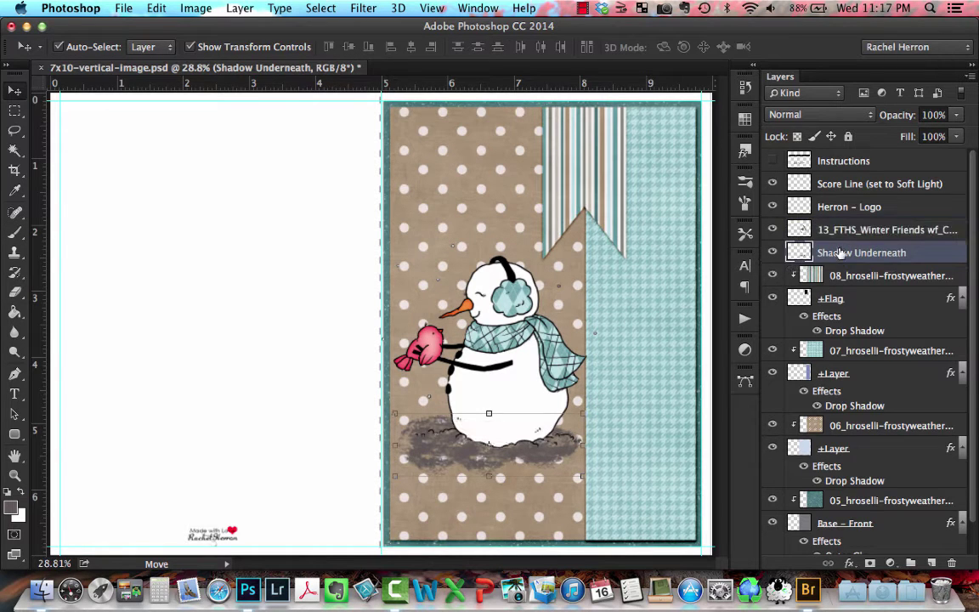
left_click(943, 115)
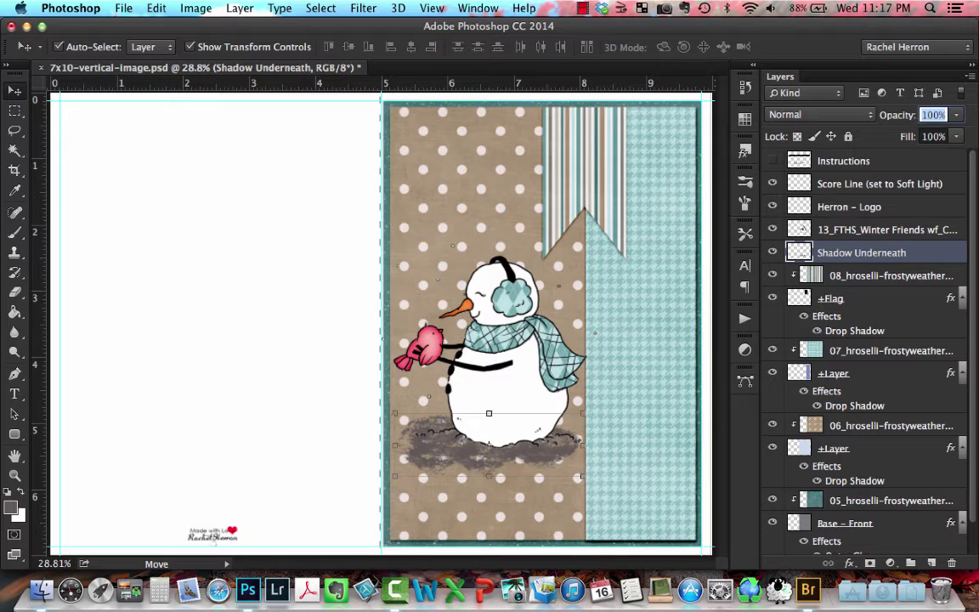
- From Bridge, place 09_hroselli-frostyweather-button4.png above the snowman layer, positioned on the striped flag
left_click(884, 230)
left_click(808, 590)
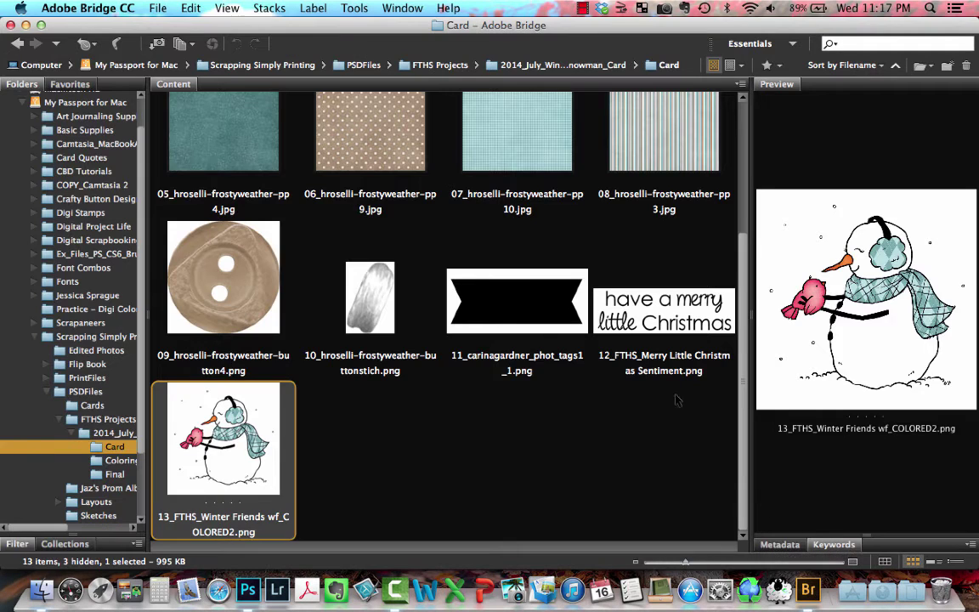
left_click(214, 293)
right_click(214, 293)
mouse_move(259, 387)
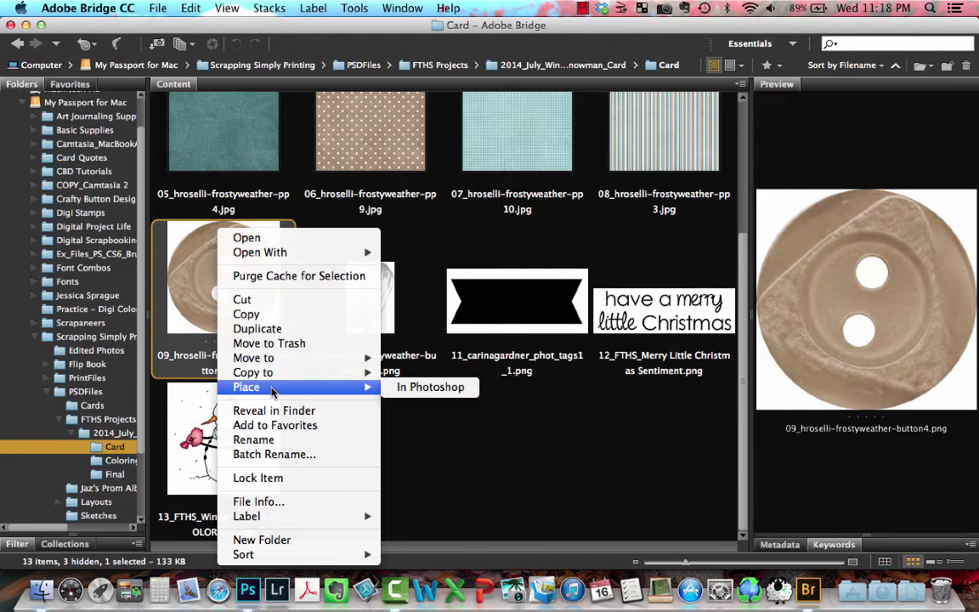
left_click(395, 390)
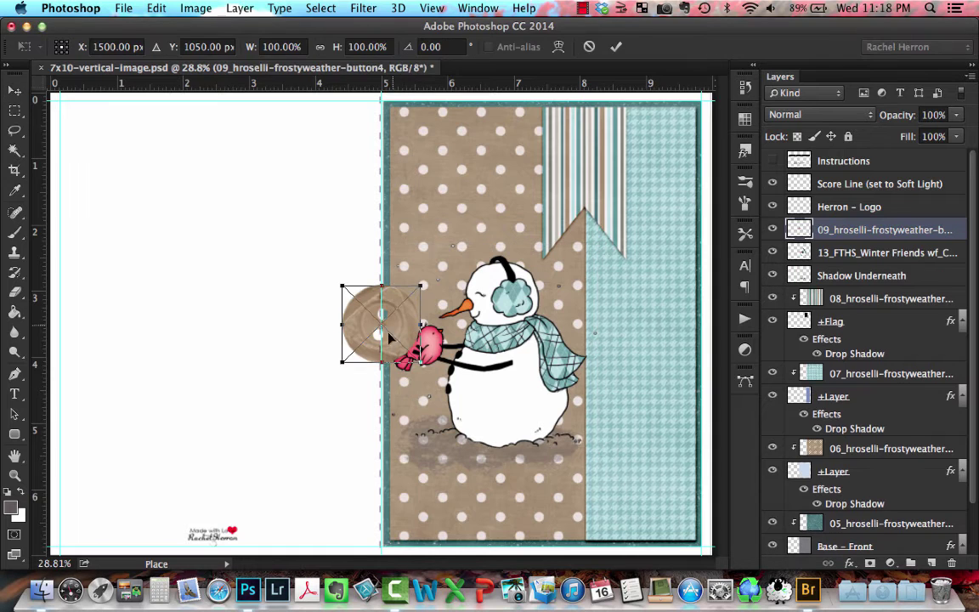
left_click_drag(396, 331, 582, 176)
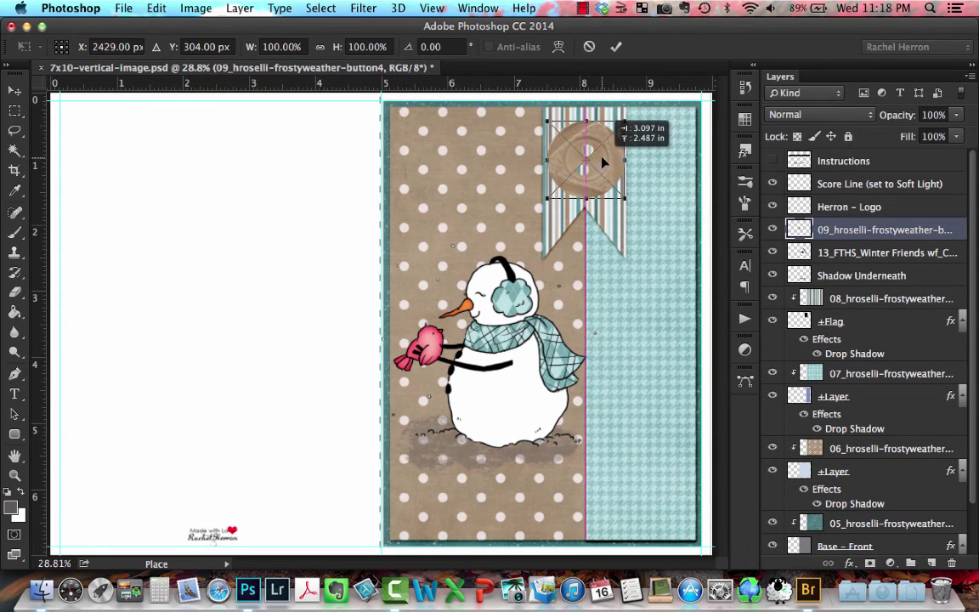
key("Return")
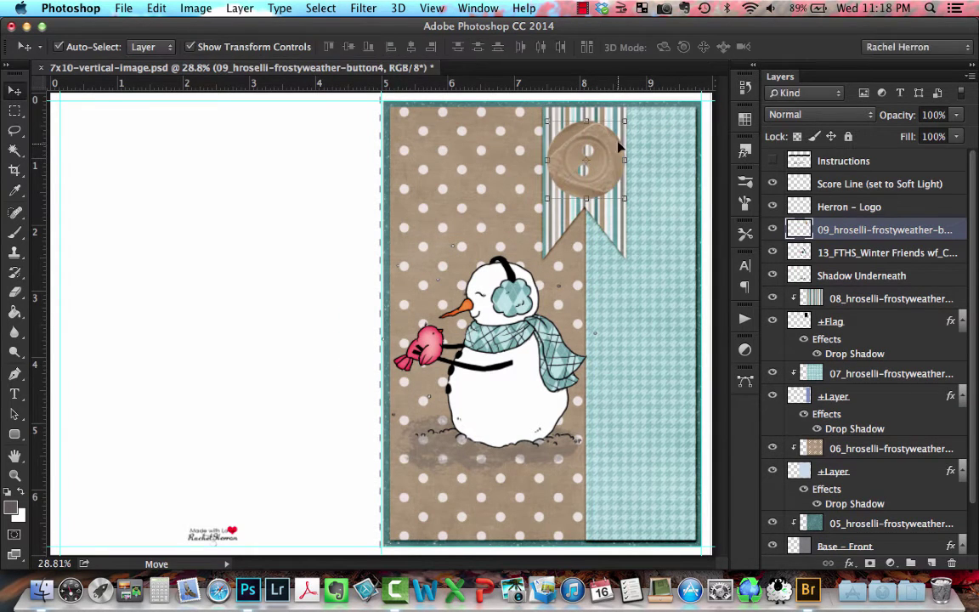
- Scale the button down to about 0.6 inches wide, keeping it centered on the flag
left_click_drag(623, 123, 596, 166)
left_click_drag(560, 136, 565, 140)
key("Return")
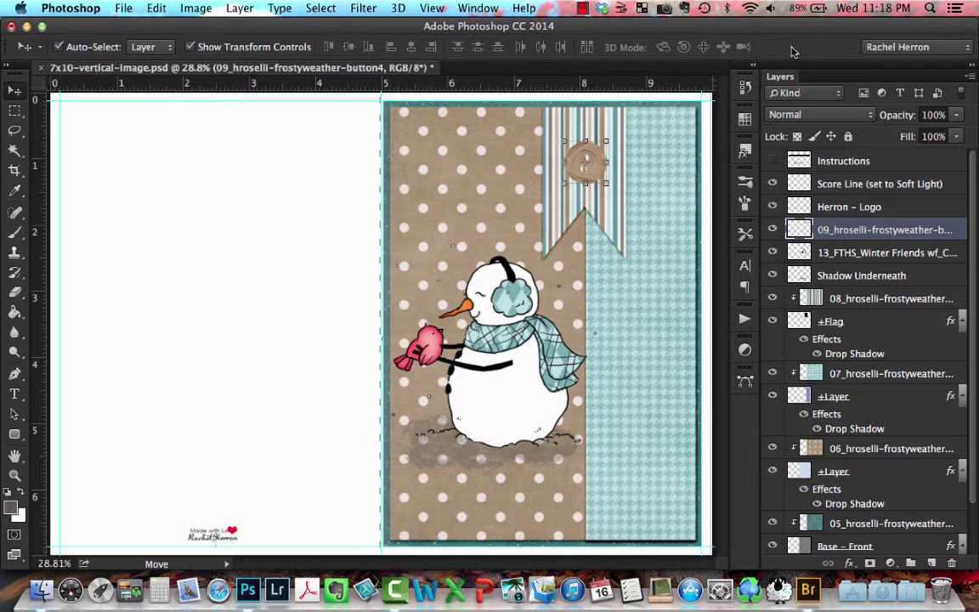
- Apply a preset drop shadow style to the button layer
key("super+plus")
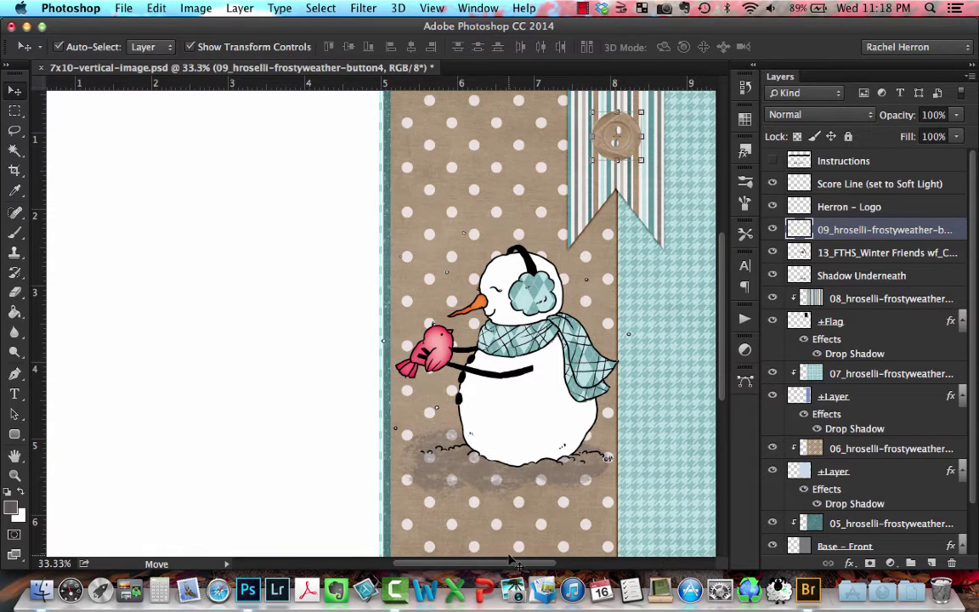
scroll(508, 561, "right", 3)
scroll(717, 361, "up", 3)
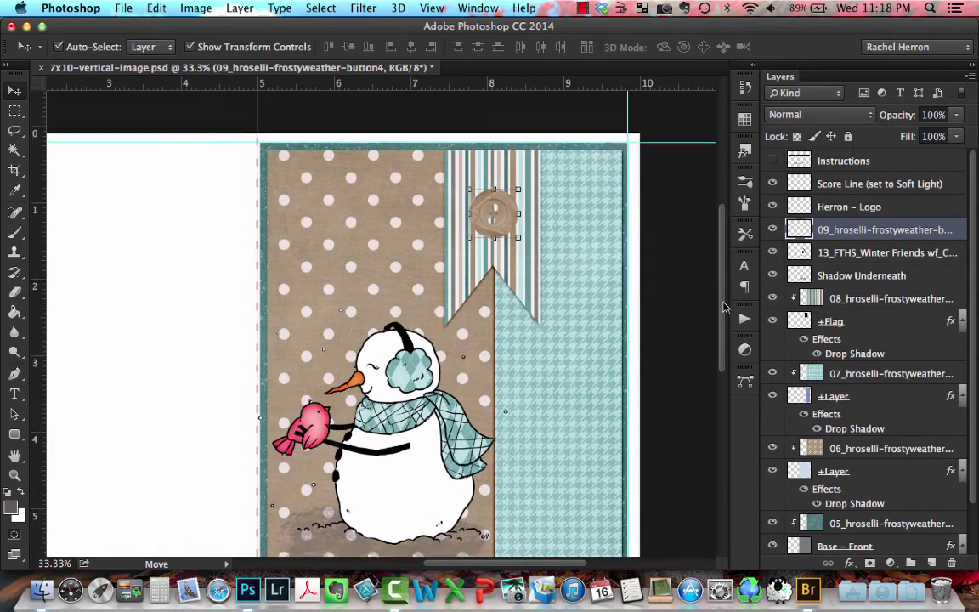
scroll(534, 562, "right", 2)
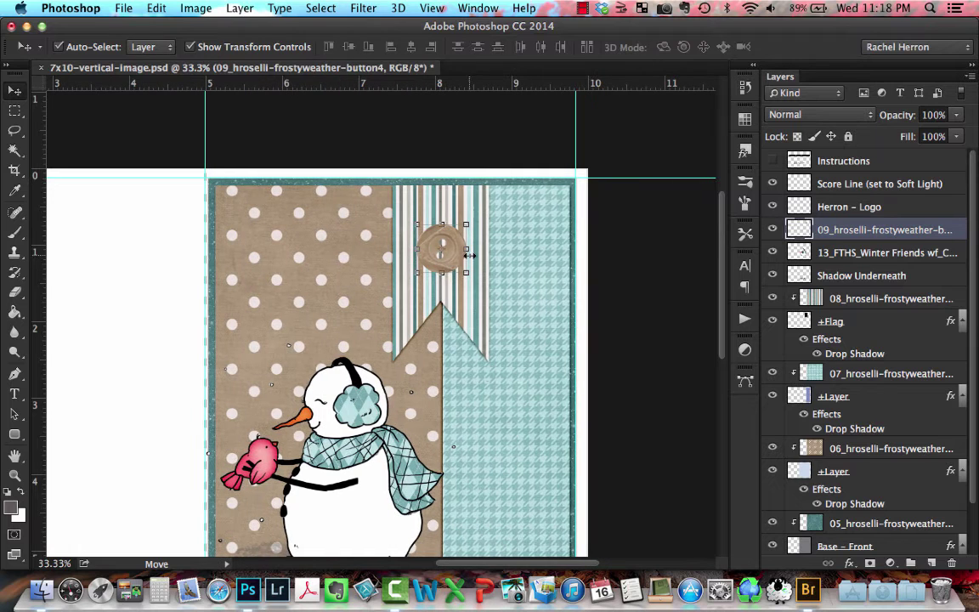
scroll(446, 255, "up", 2)
left_click(745, 152)
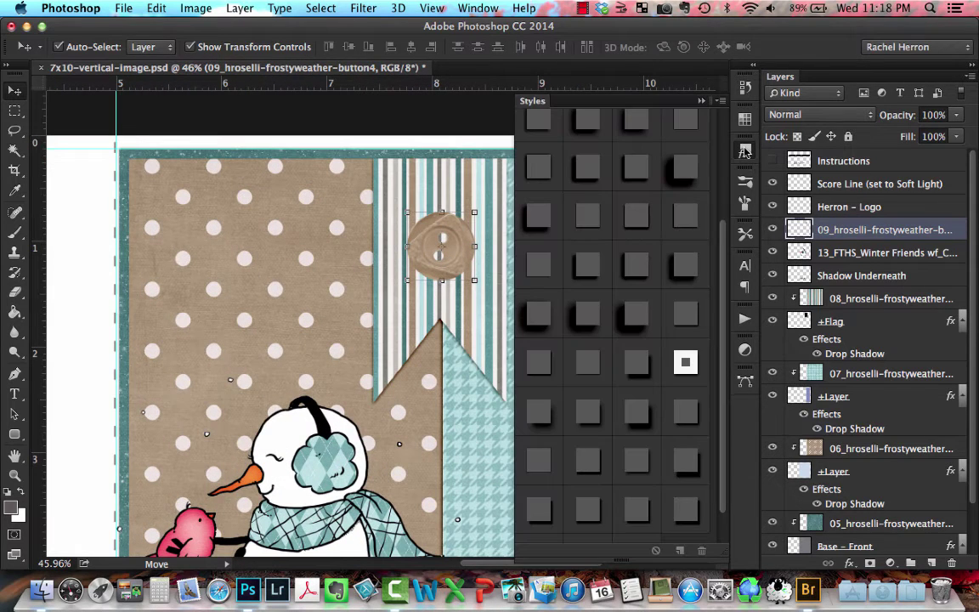
left_click(593, 215)
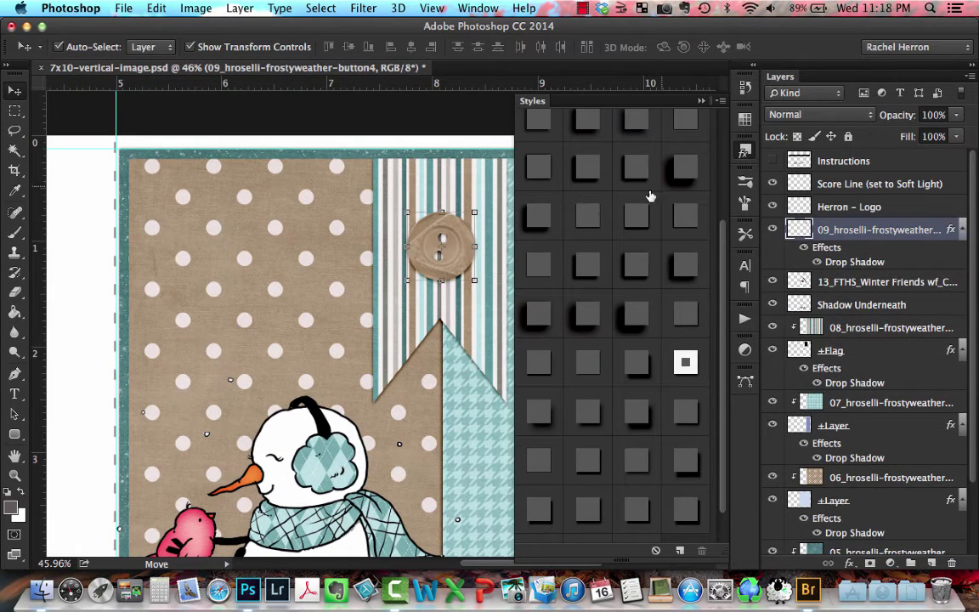
left_click(745, 151)
- From Bridge, place 10_hroselli-frostyweather-buttonstich.png into the card above the button layer
key("super+0")
left_click(809, 590)
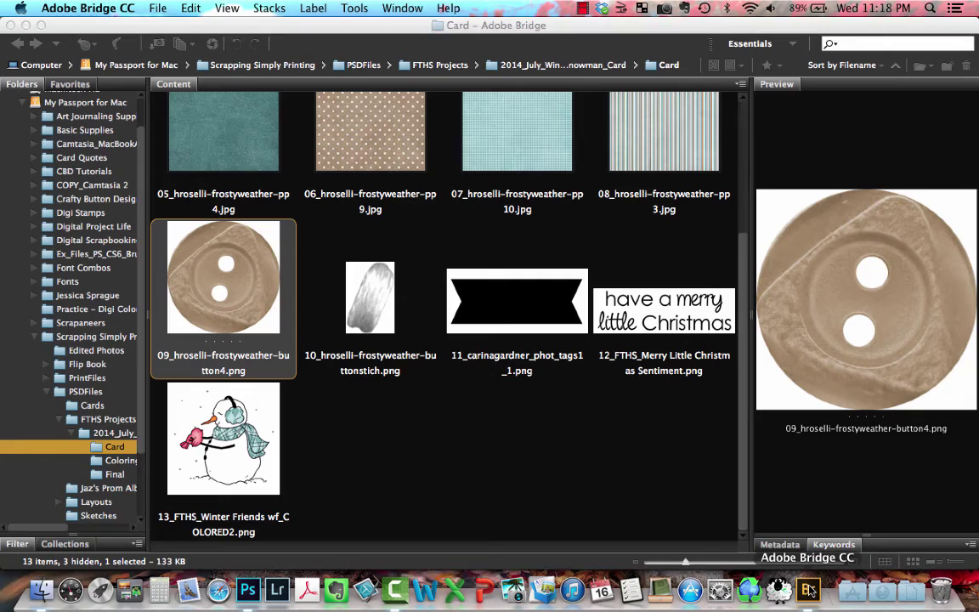
left_click(380, 296)
right_click(380, 297)
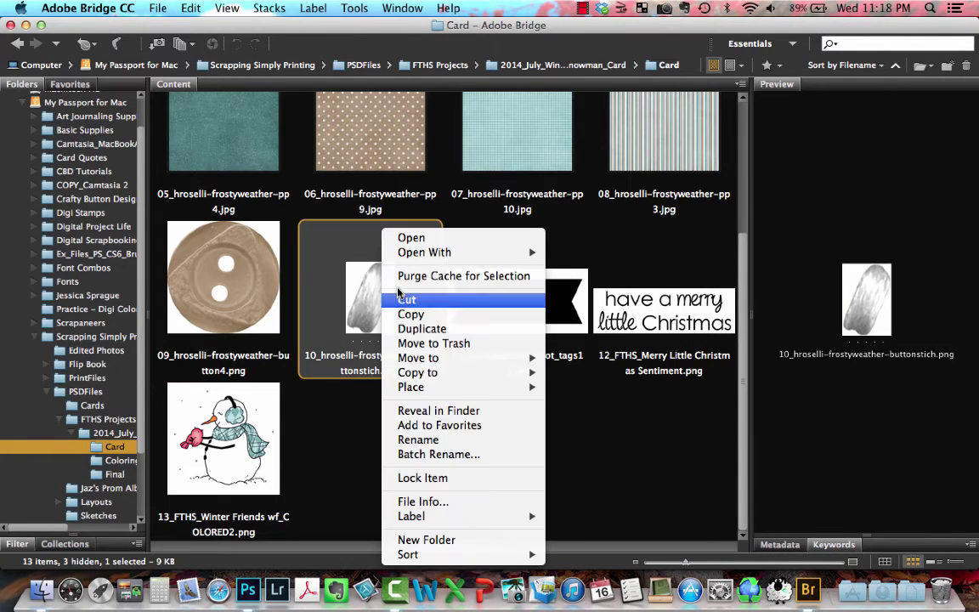
mouse_move(459, 387)
left_click(595, 388)
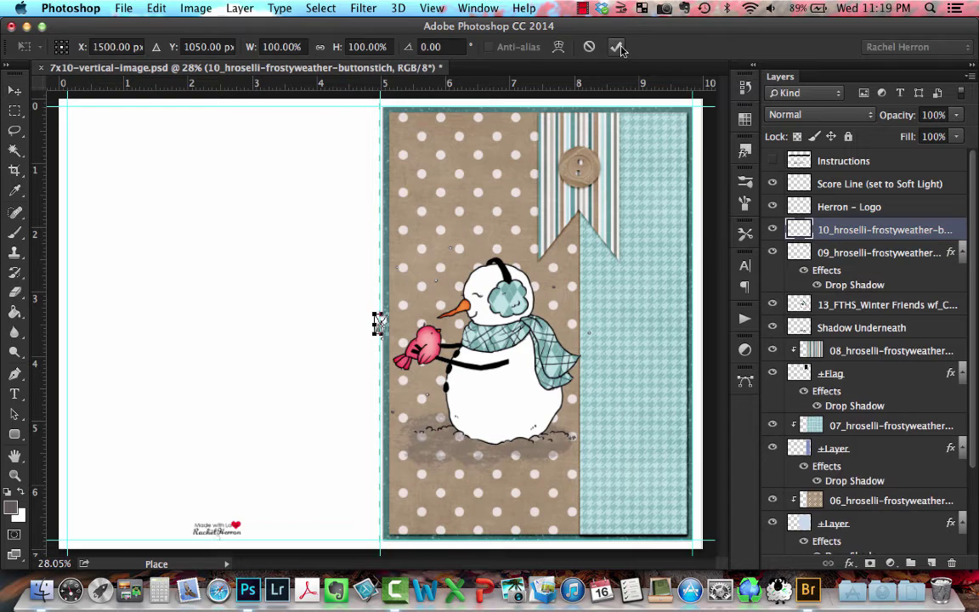
key("Return")
- Turn off snapping and position the stitch over the button's holes
left_click_drag(441, 222, 531, 144)
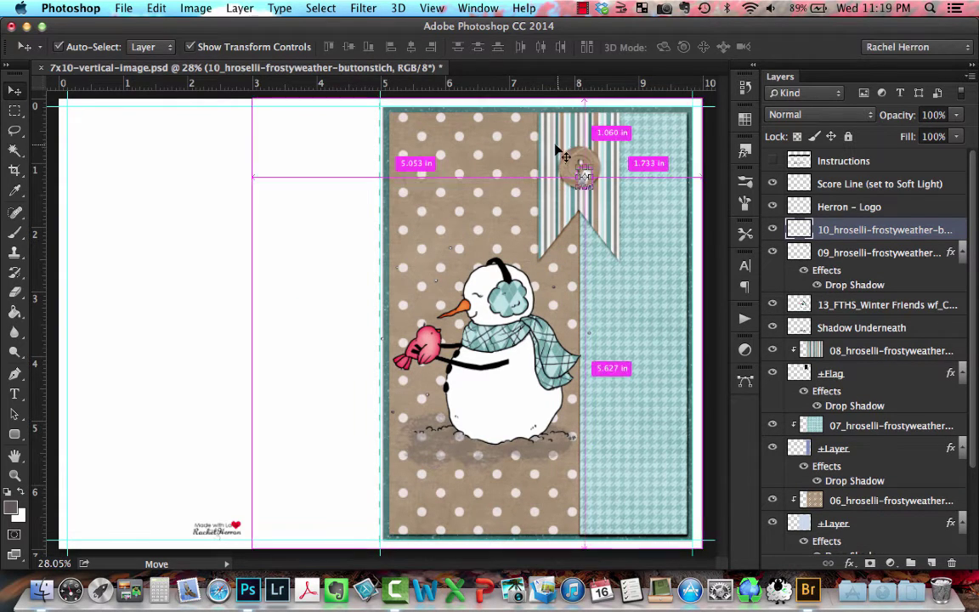
key("super+shift+semicolon")
key("super+equal")
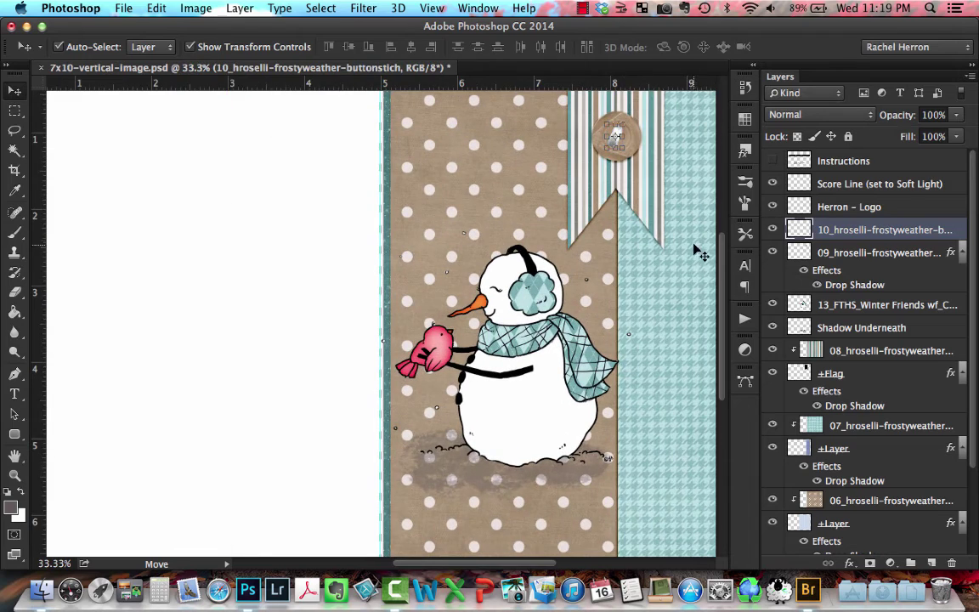
scroll(625, 228, "up", 3)
scroll(625, 228, "up", 10)
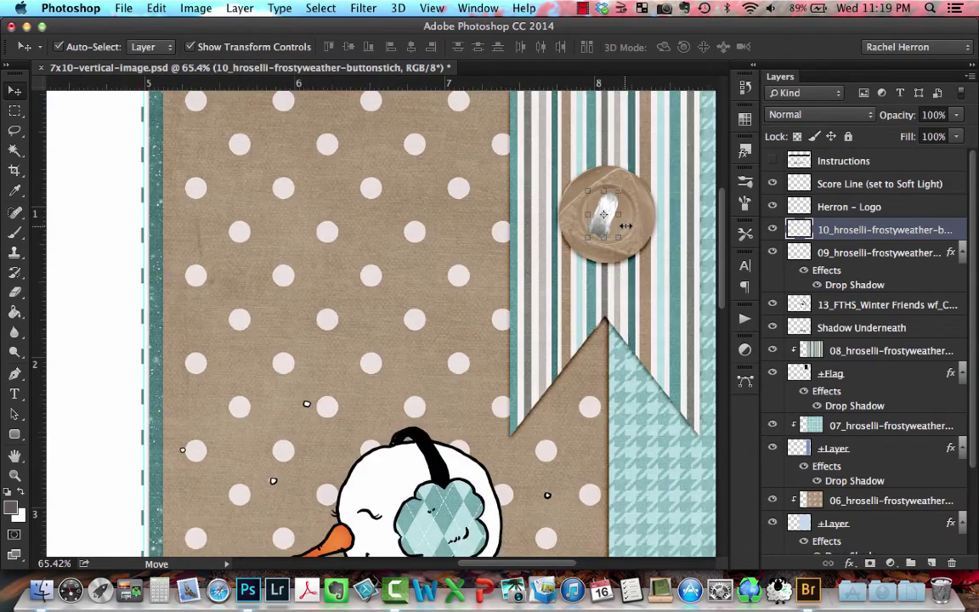
- Scale the stitch down and rotate it about -7.3° so it fits between the button's holes
key("super+t")
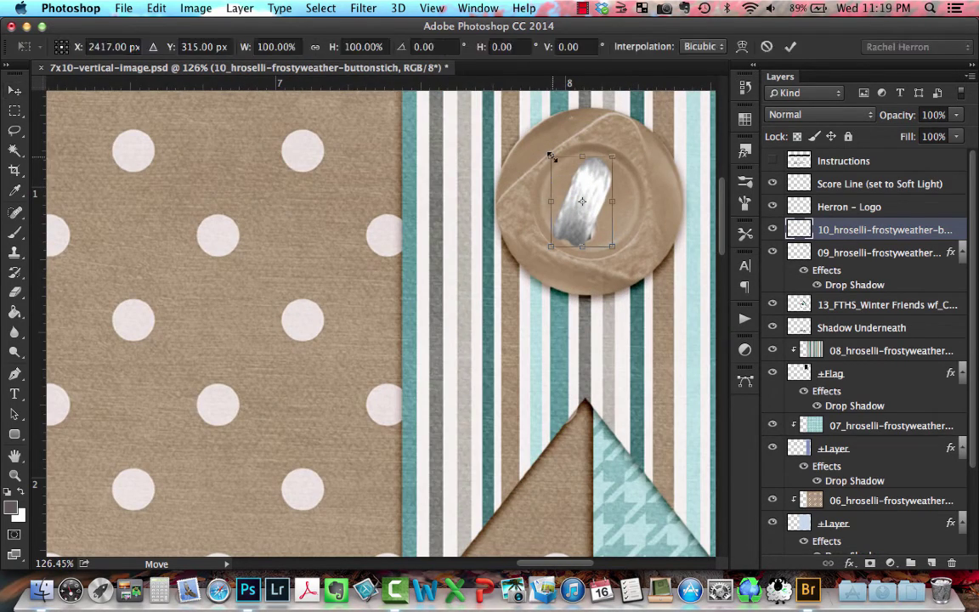
left_click_drag(551, 156, 557, 166)
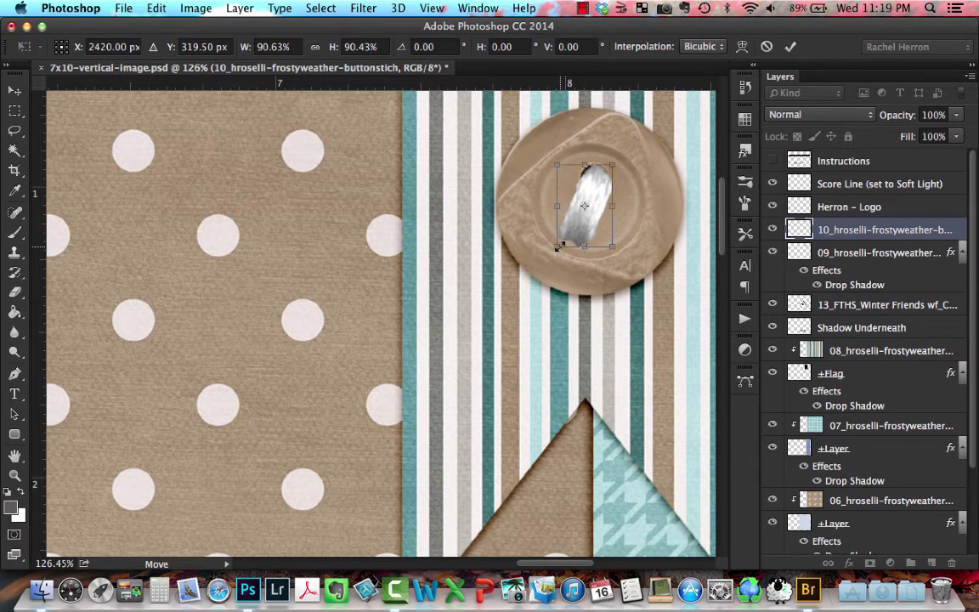
left_click_drag(557, 246, 566, 232)
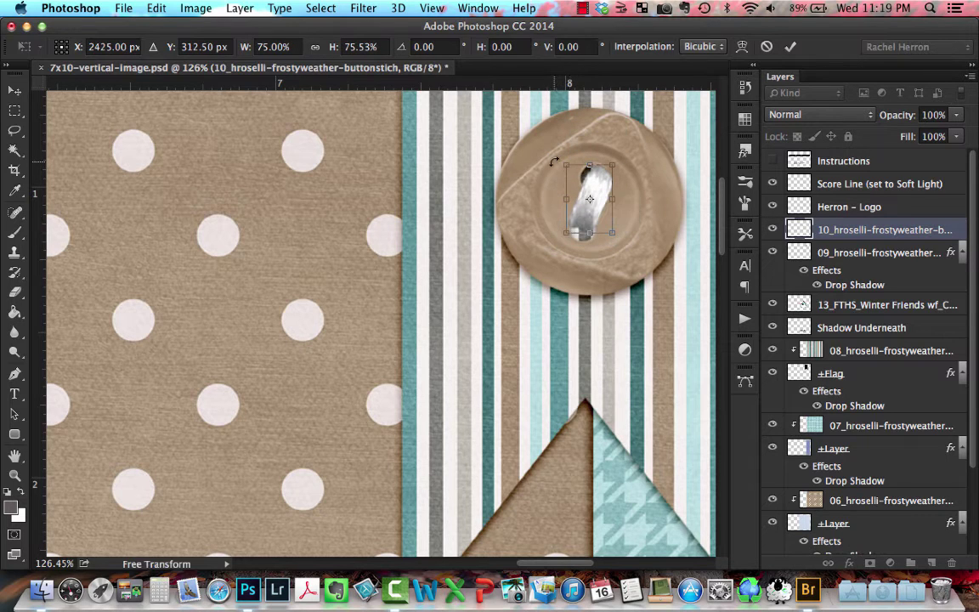
left_click_drag(554, 161, 549, 166)
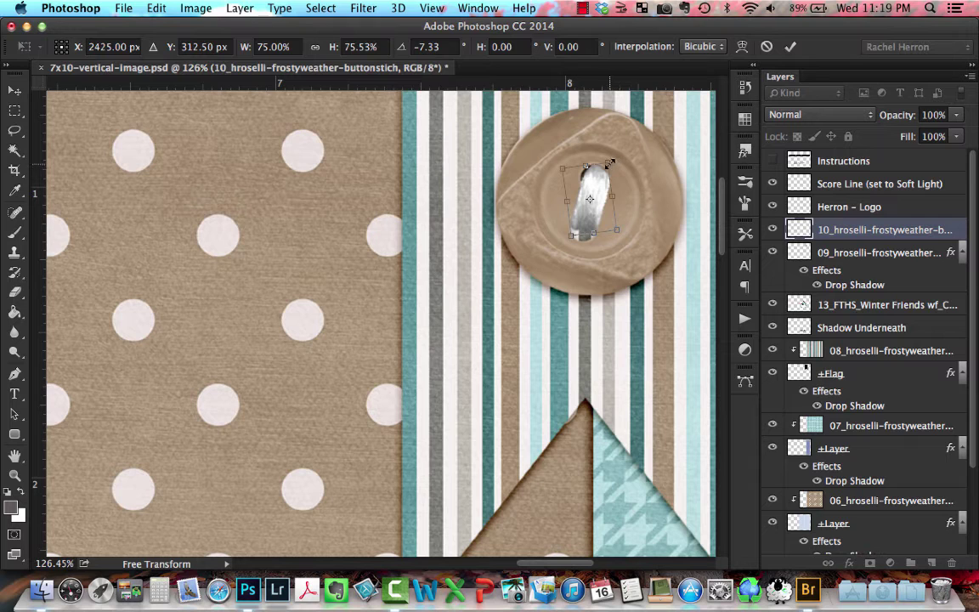
left_click_drag(609, 161, 604, 173)
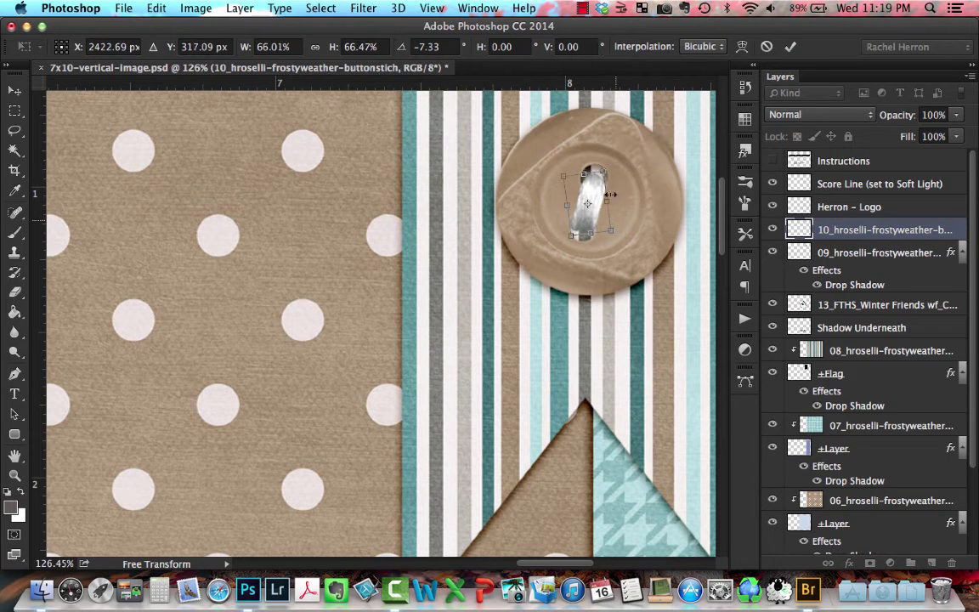
left_click_drag(611, 232, 608, 229)
left_click(791, 46)
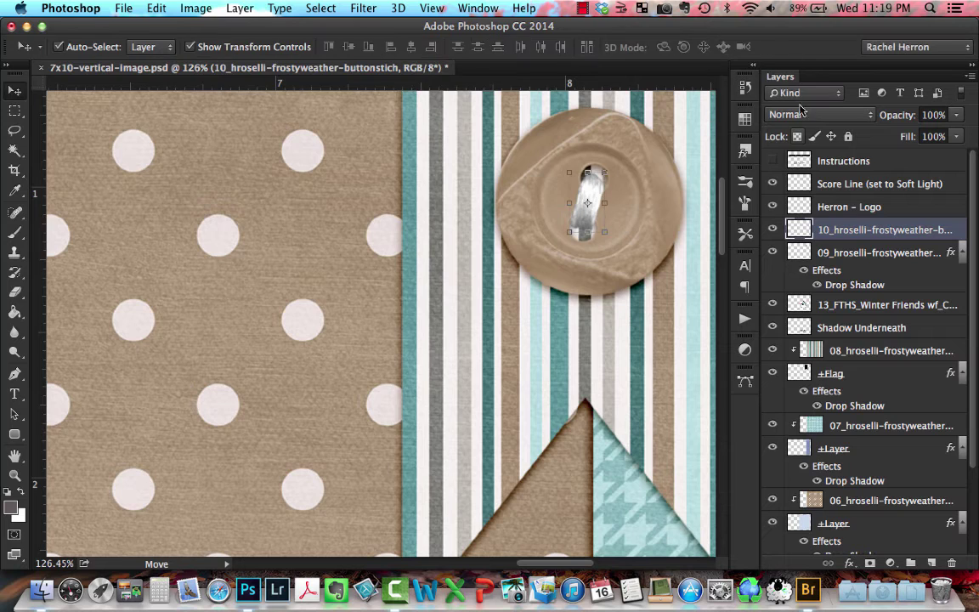
- From Bridge, place 11_carinagardner_phot_tags1_1.png into the card directly above the button stitch layer
left_click(837, 212)
key("super+0")
left_click(837, 229)
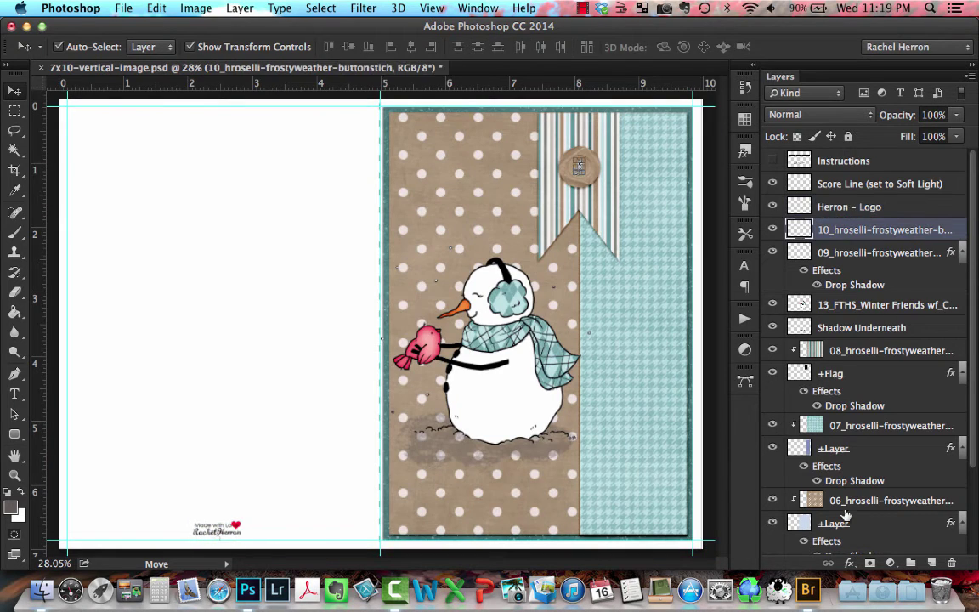
key("alt+super+o")
left_click(529, 303)
right_click(476, 272)
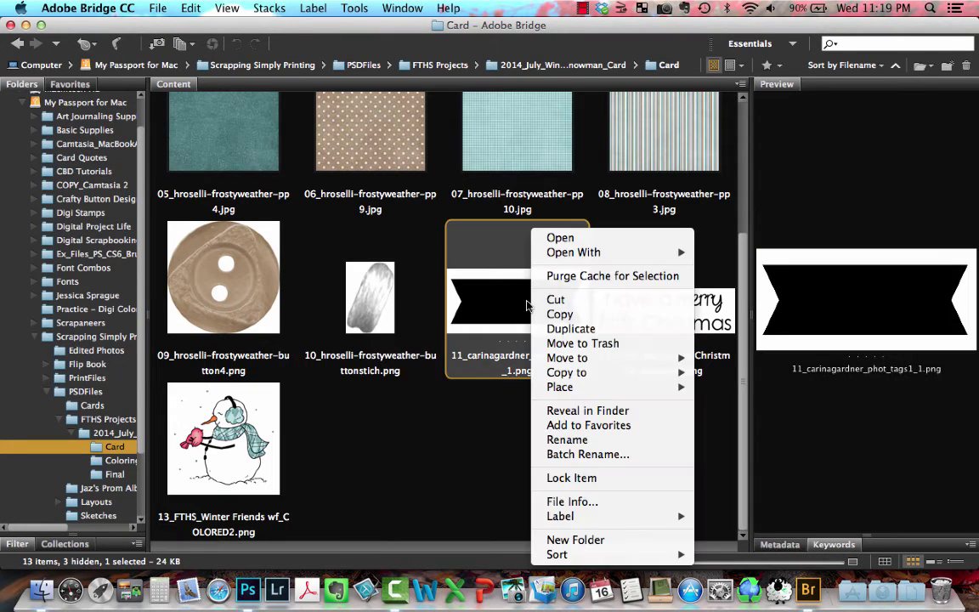
mouse_move(562, 380)
left_click(720, 387)
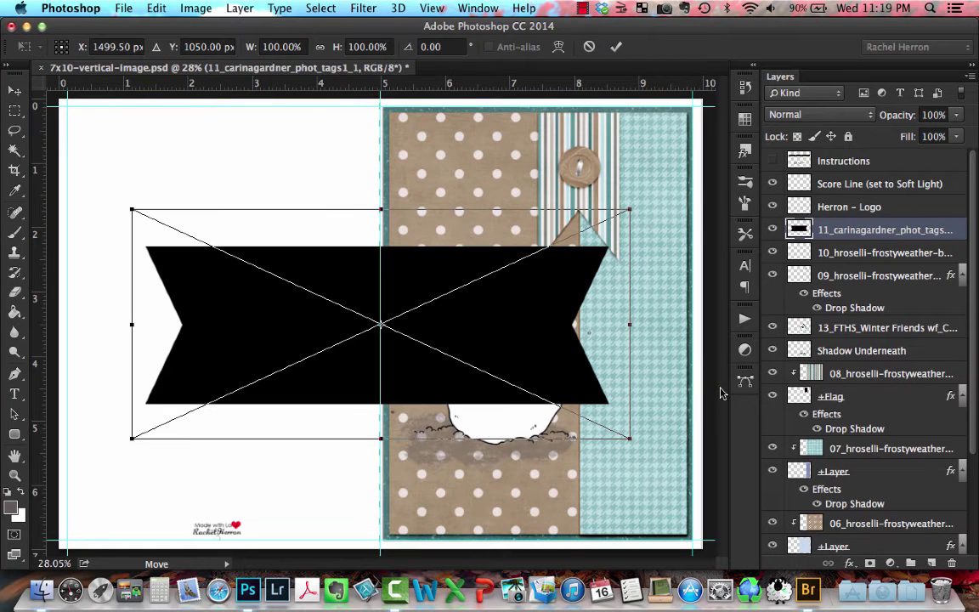
- Scale the tag down to about 3 inches wide and position it at the card front's lower edge, below the snowman
left_click_drag(129, 208, 404, 384)
left_click_drag(472, 391, 503, 501)
left_click(616, 47)
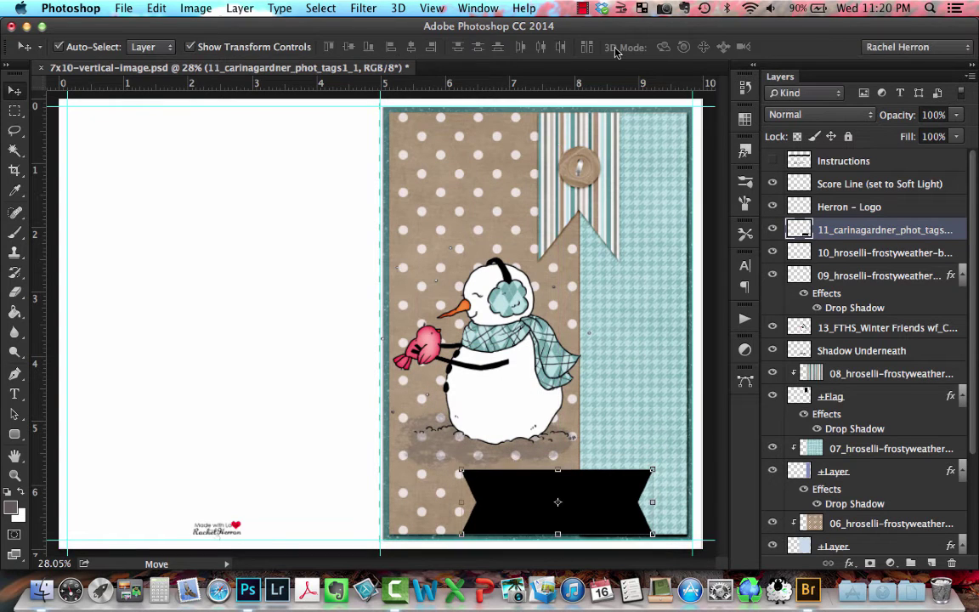
- Fill the black tag with white using the Paint Bucket
left_click(21, 491)
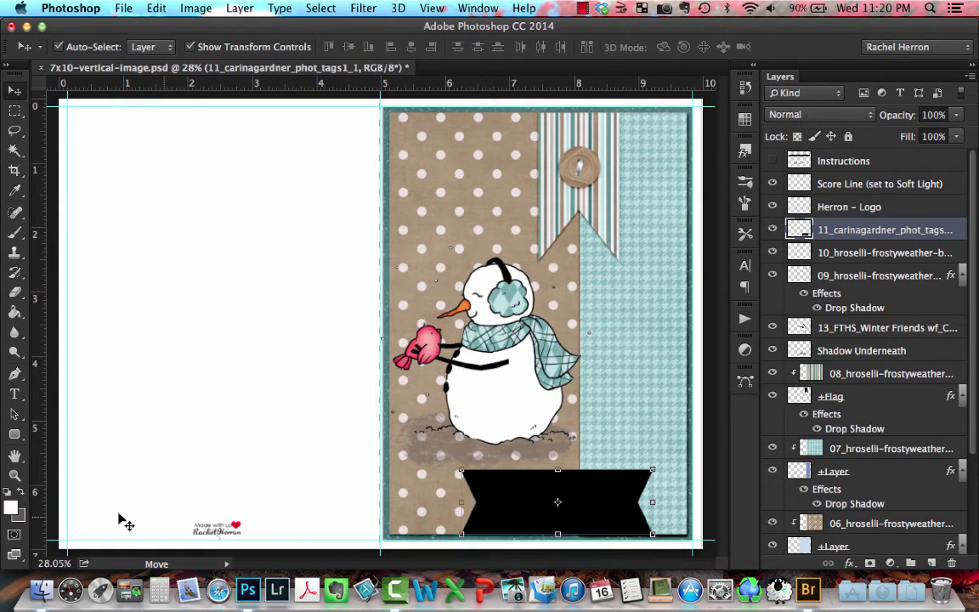
key("g")
left_click(523, 508)
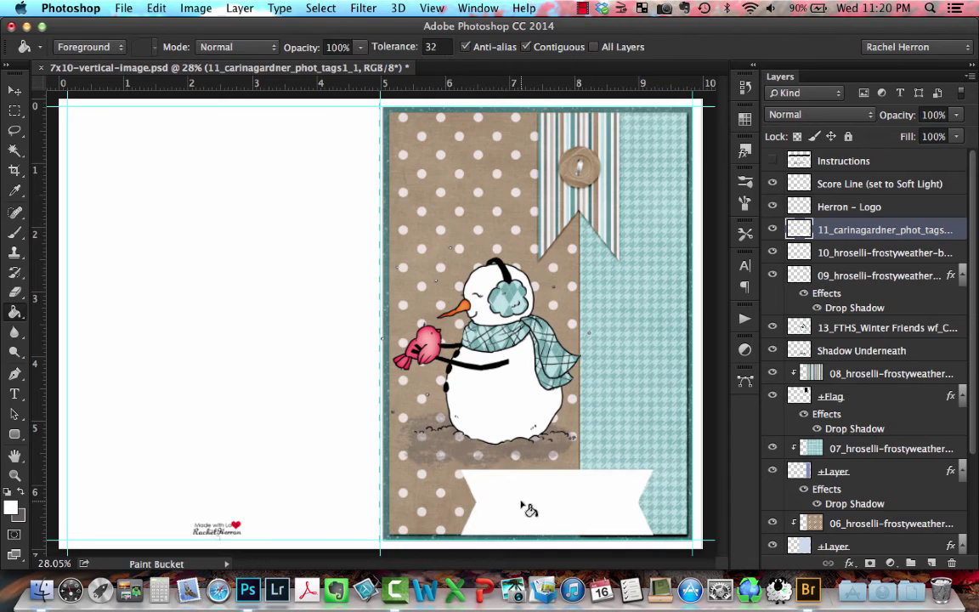
key("v")
- Apply a preset drop shadow style to the white tag layer
scroll(581, 503, "up", 5)
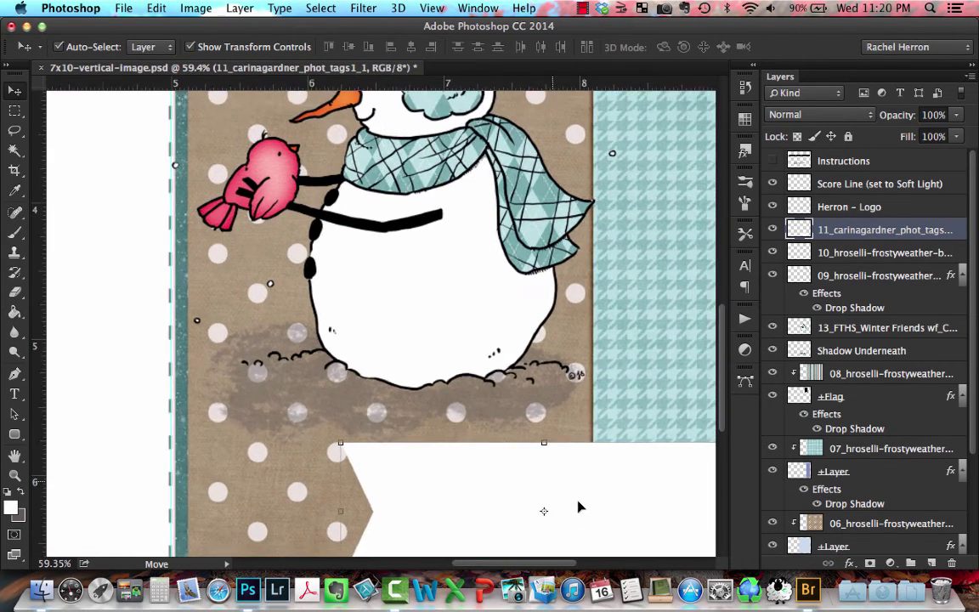
scroll(559, 515, "down", 2)
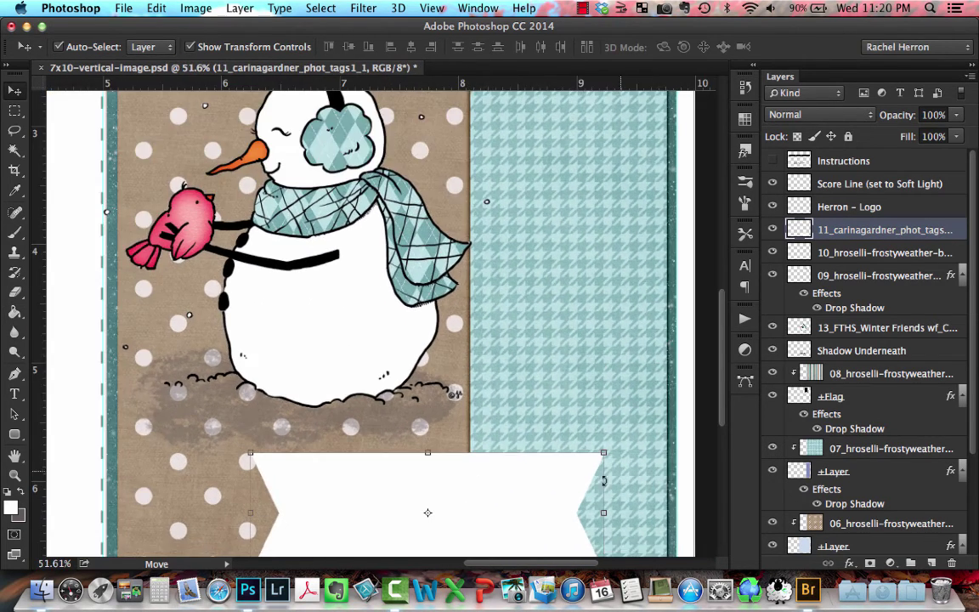
left_click_drag(719, 372, 727, 422)
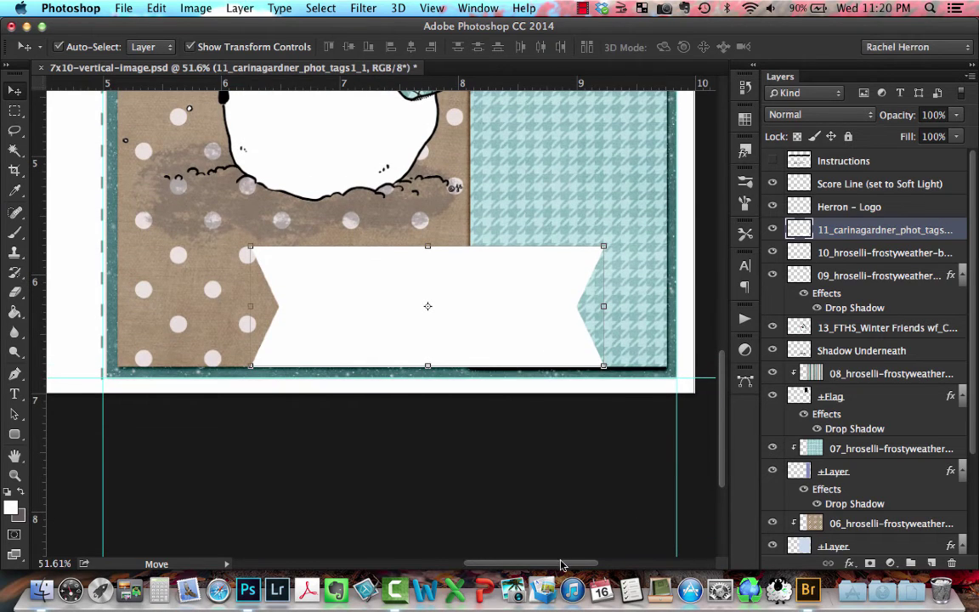
left_click_drag(561, 564, 598, 564)
left_click(746, 150)
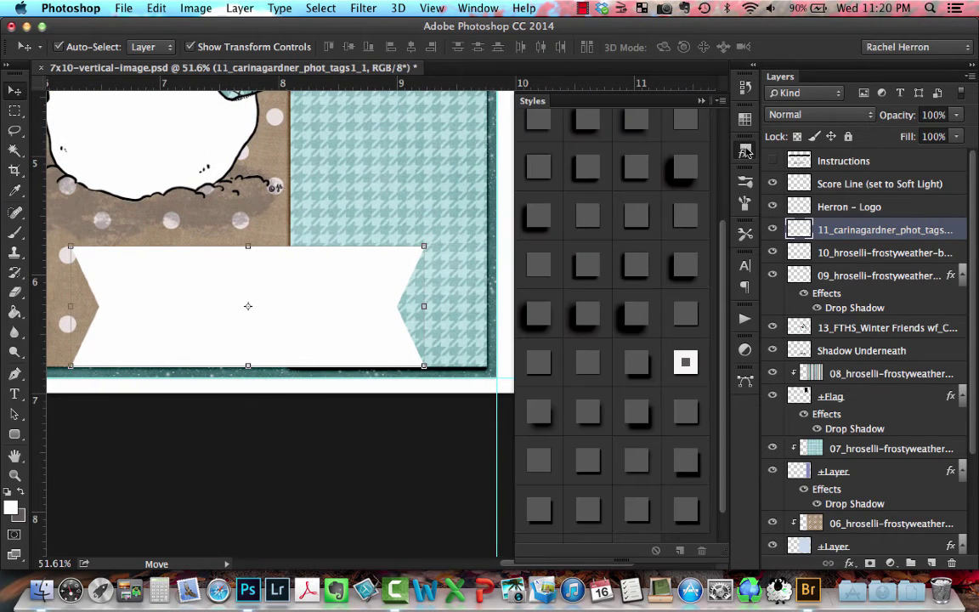
left_click(591, 216)
left_click(746, 151)
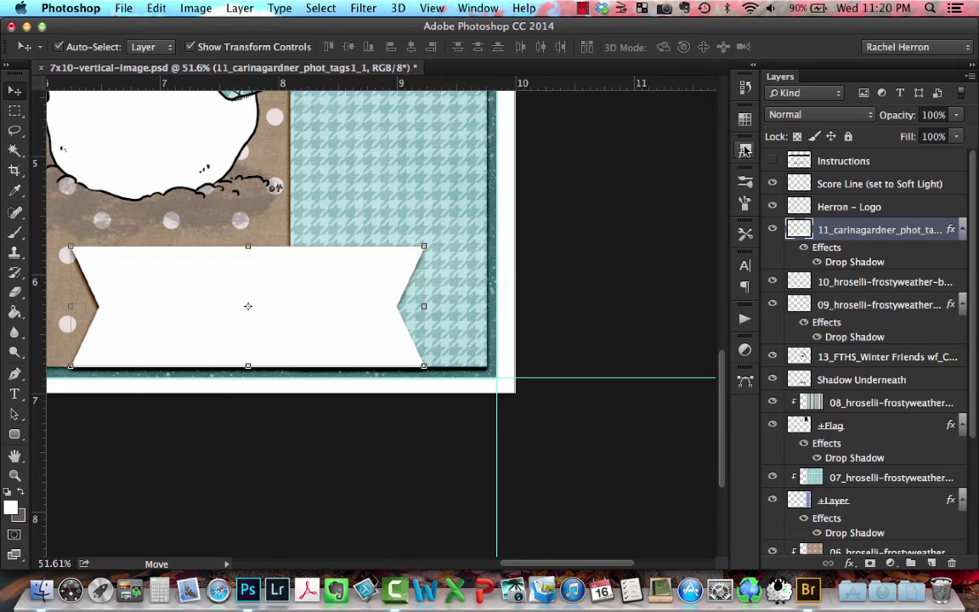
- From Bridge, place 12_FTHS_Merry Little Christmas Sentiment.png above the tag layer and fit it centered on the white tag at about 52% scale
key("super+0")
left_click(807, 590)
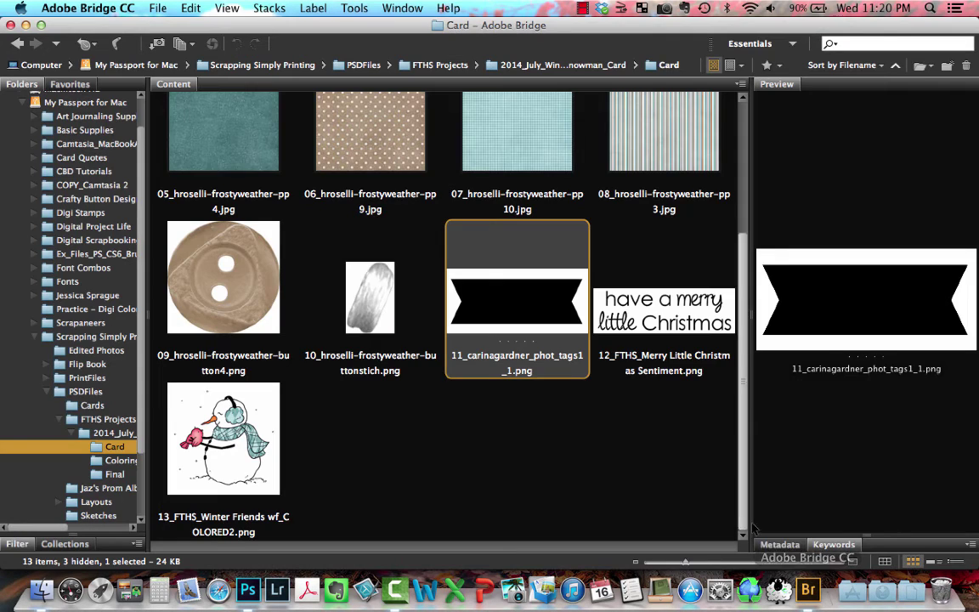
right_click(602, 277)
mouse_move(646, 387)
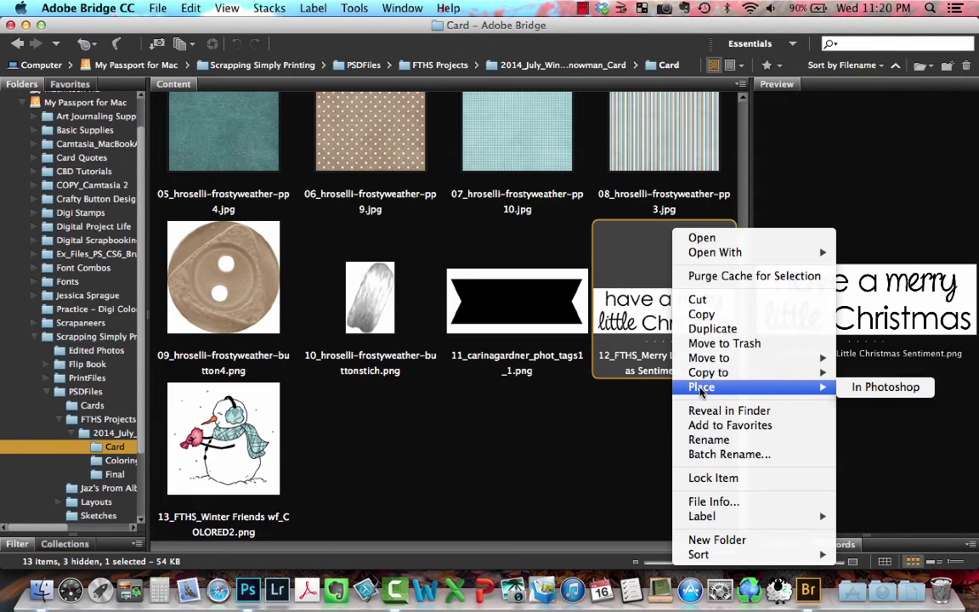
left_click(880, 387)
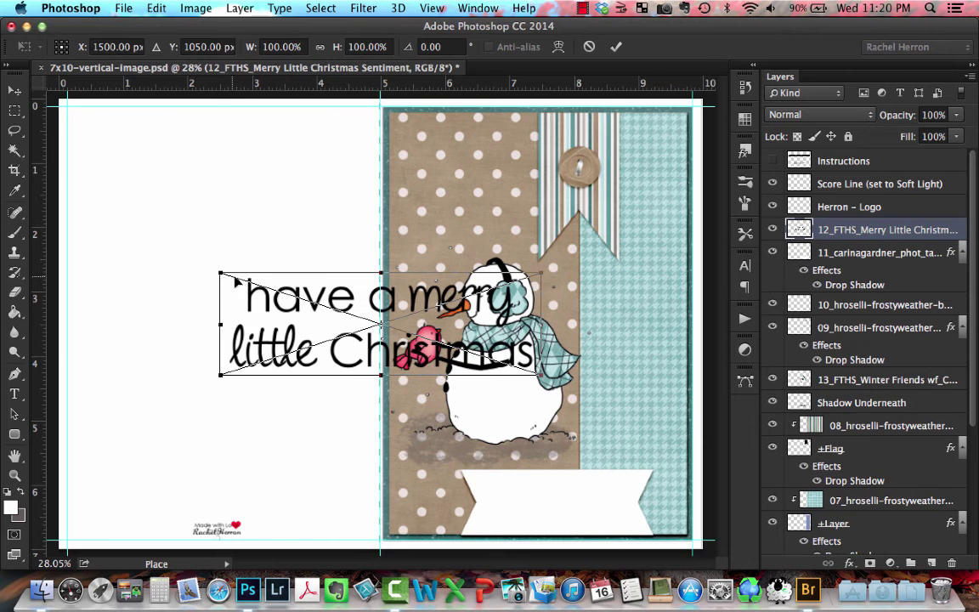
left_click_drag(221, 274, 374, 324)
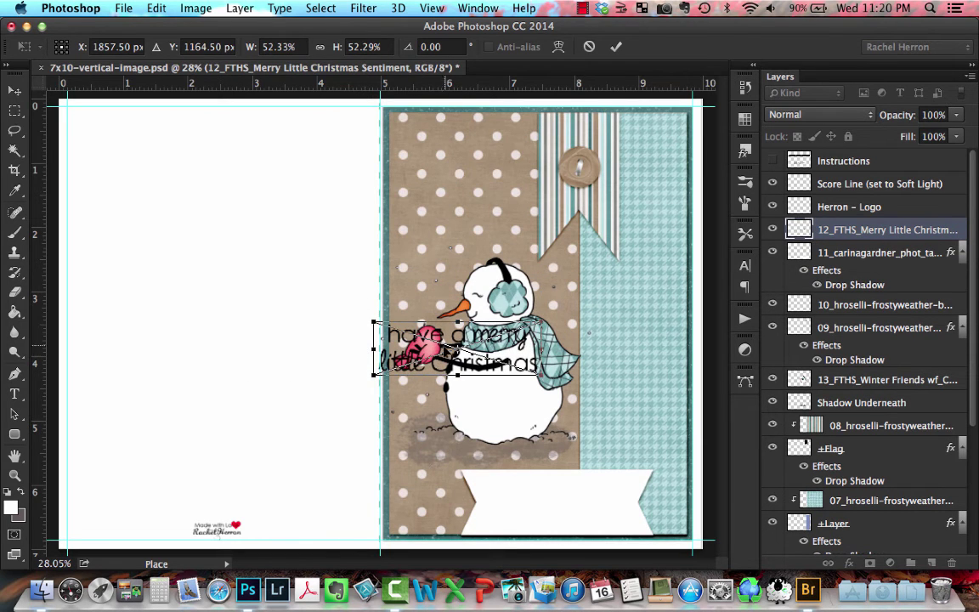
left_click_drag(457, 347, 556, 502)
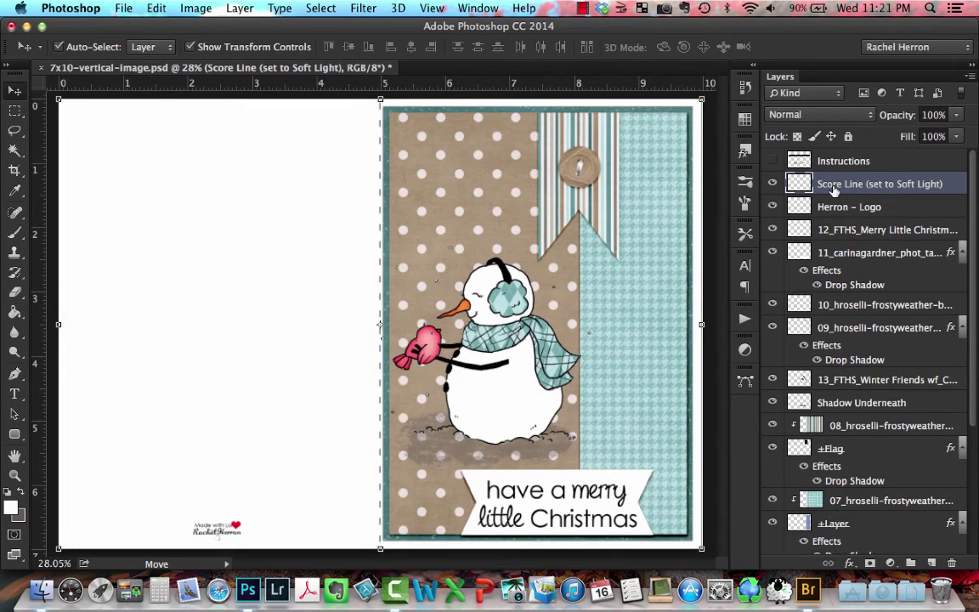
- Set the Score Line layer's blend mode to Soft Light
left_click(829, 117)
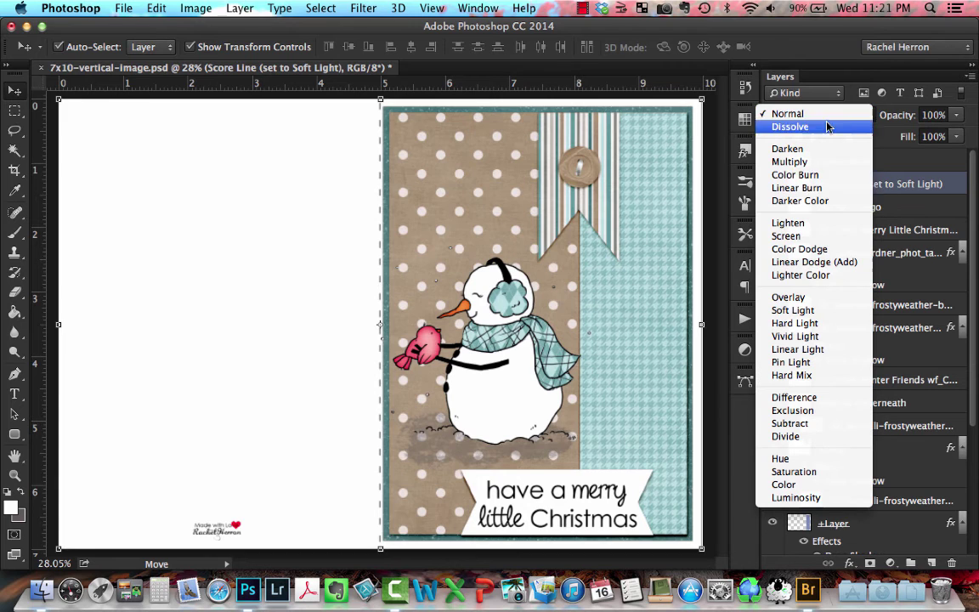
key("Escape")
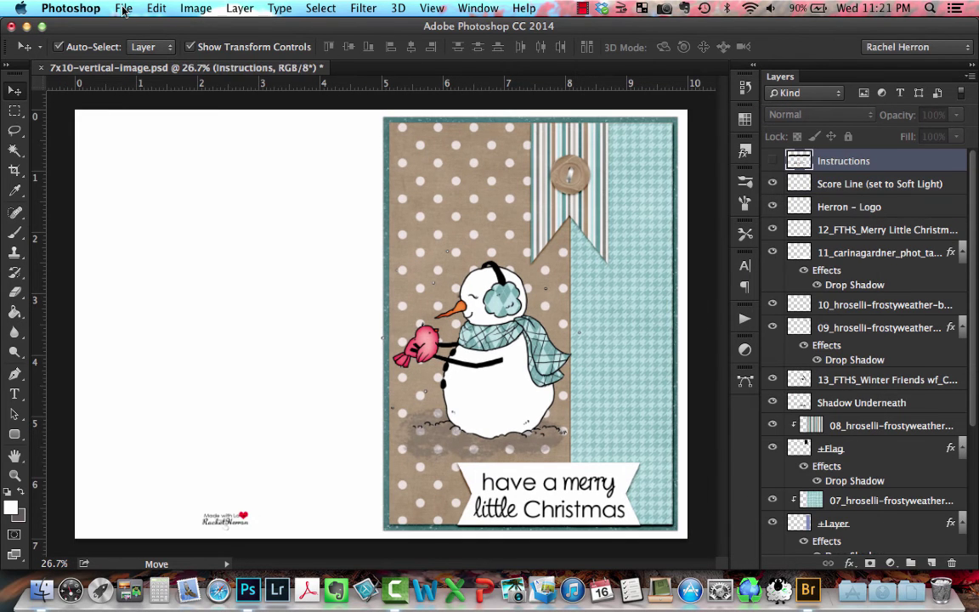
- Open the printer's own settings for this card and set the paper size to 7 X 10 (A7) or (5X7 Folded)
left_click(124, 10)
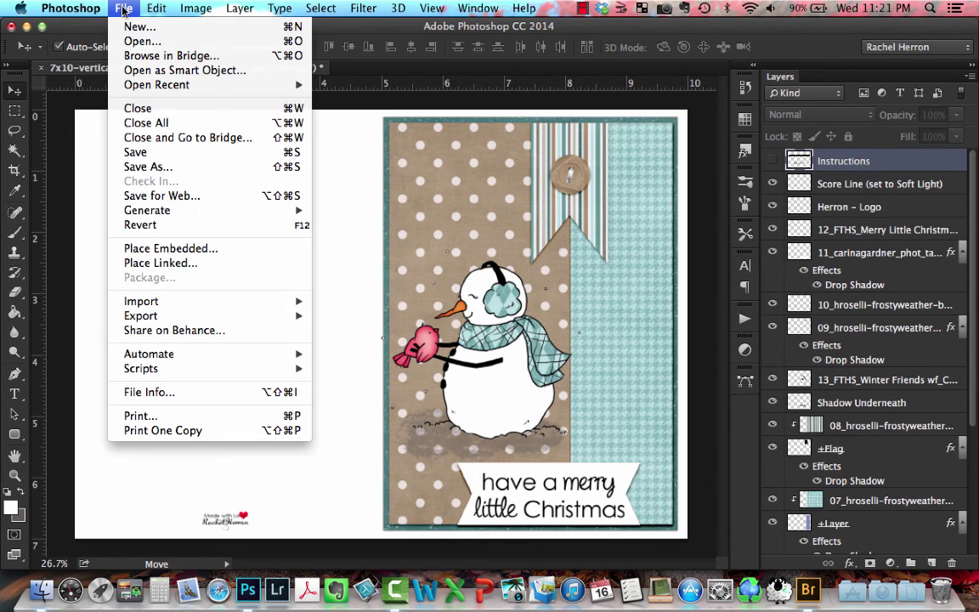
left_click(133, 416)
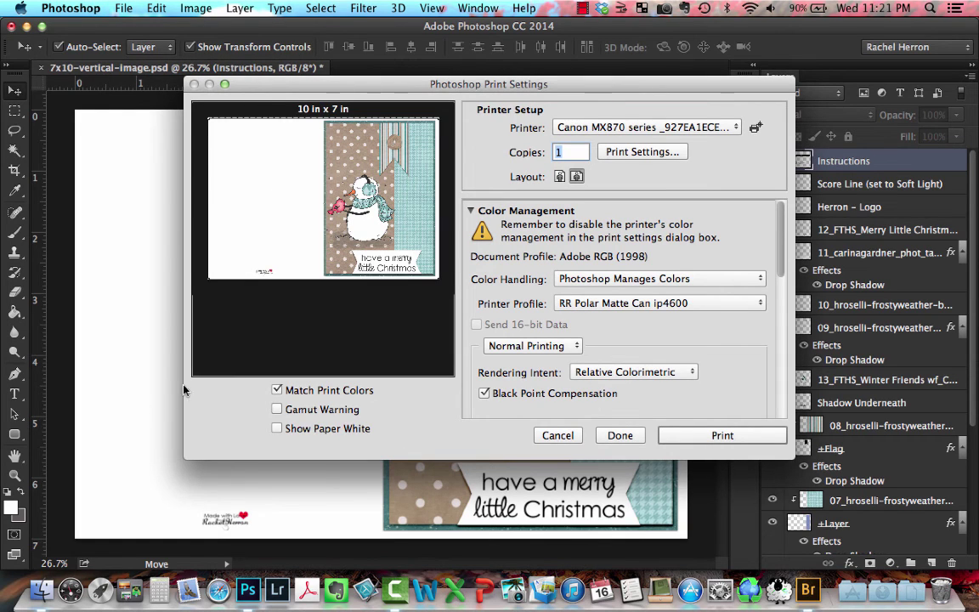
left_click(619, 157)
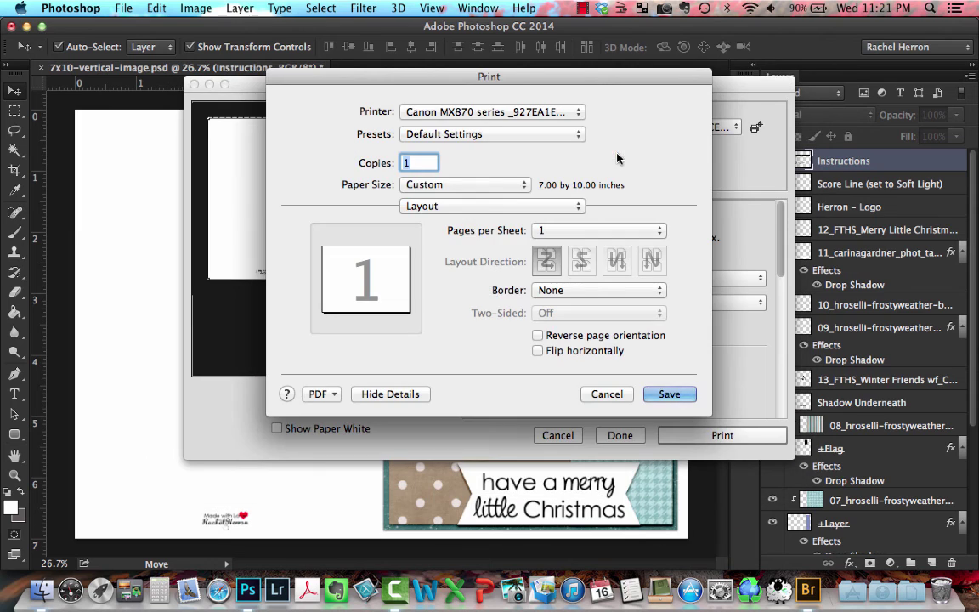
left_click(521, 184)
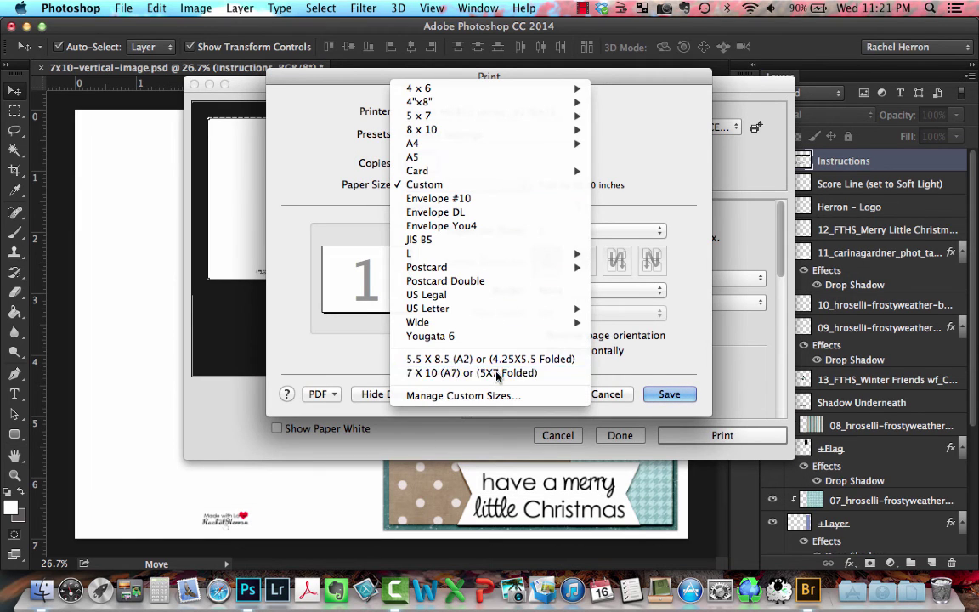
left_click(442, 336)
- Check the Quality & Media options for the print job and save the printer settings
left_click(491, 206)
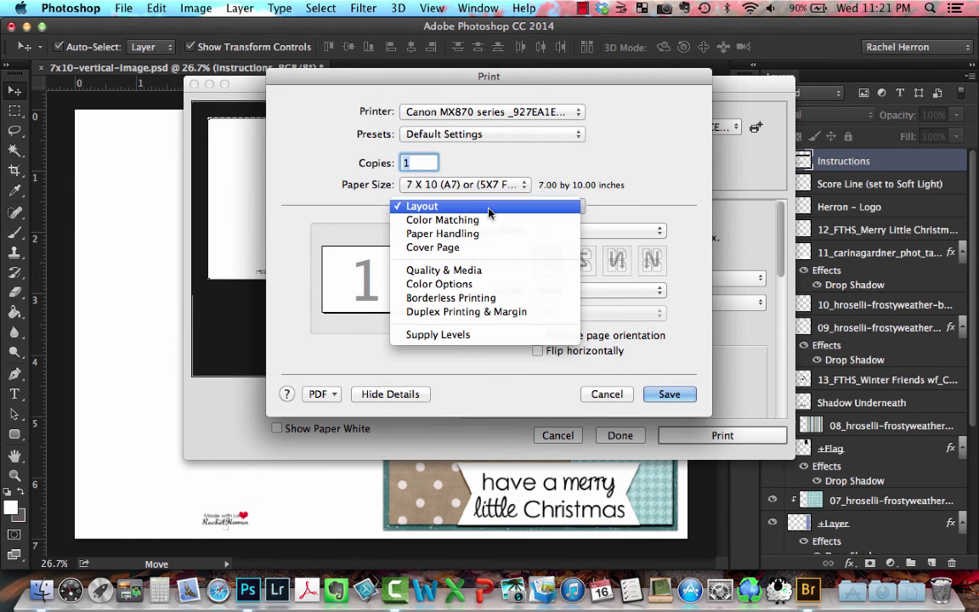
left_click(483, 272)
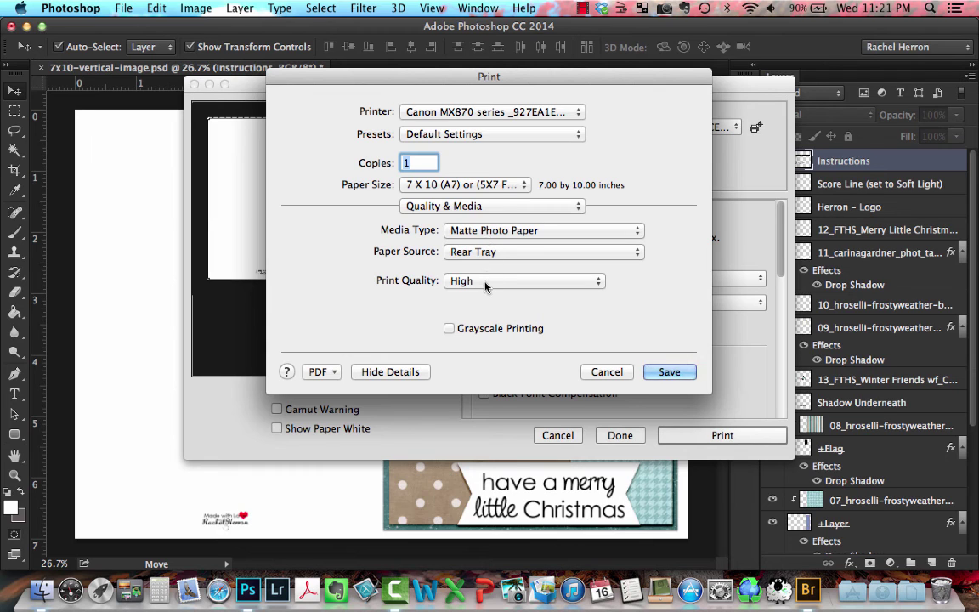
left_click(666, 372)
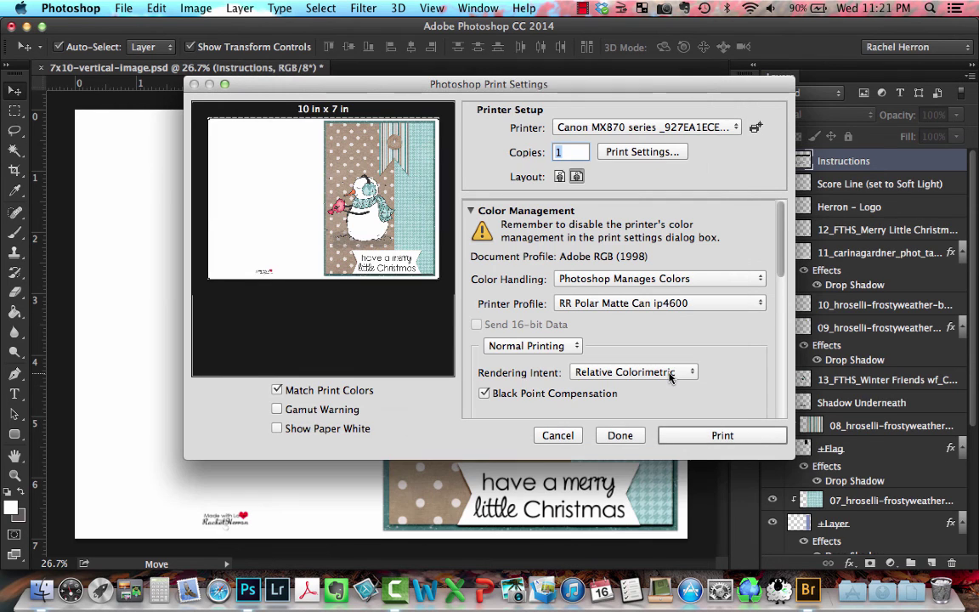